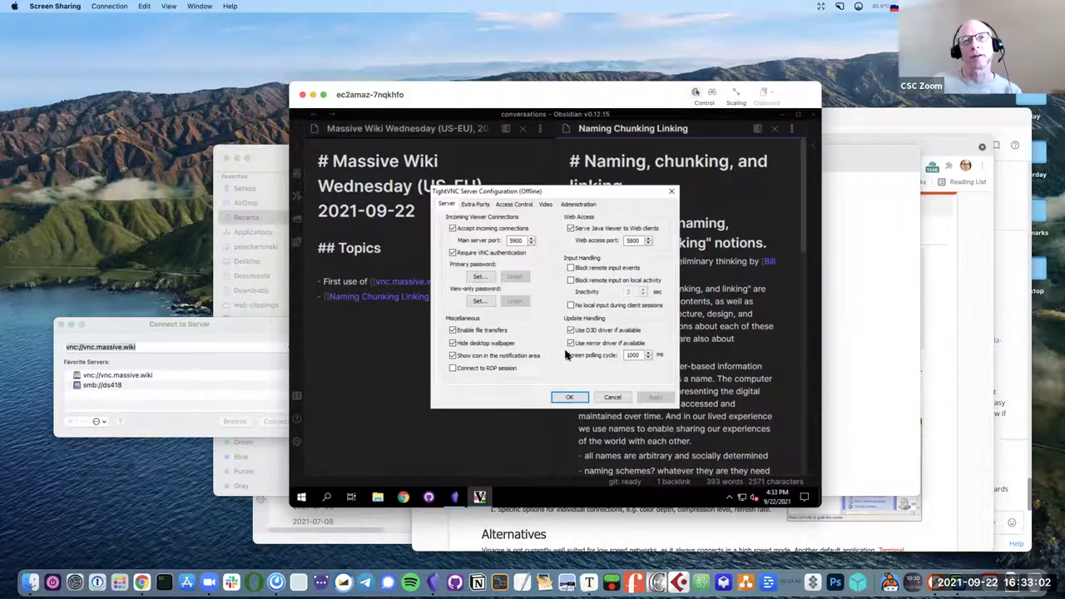
Close the TightVNC Server Configuration dialog without saving.
{"action": "left_click", "coordinate": [612, 399]}
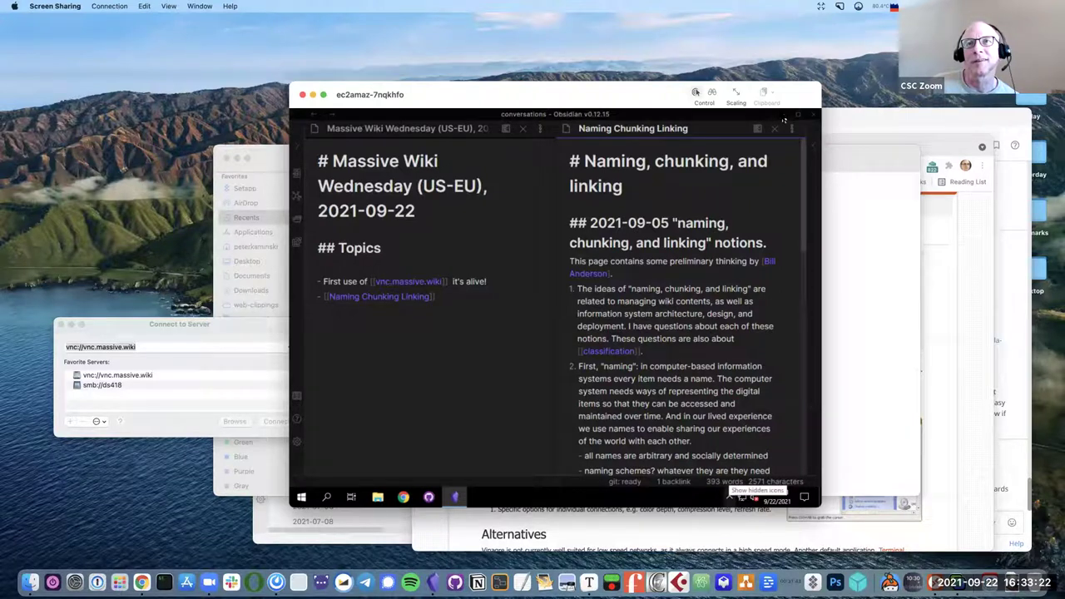
Minimize Obsidian, then browse the Start menu and the Documents folder.
{"action": "left_click", "coordinate": [783, 120]}
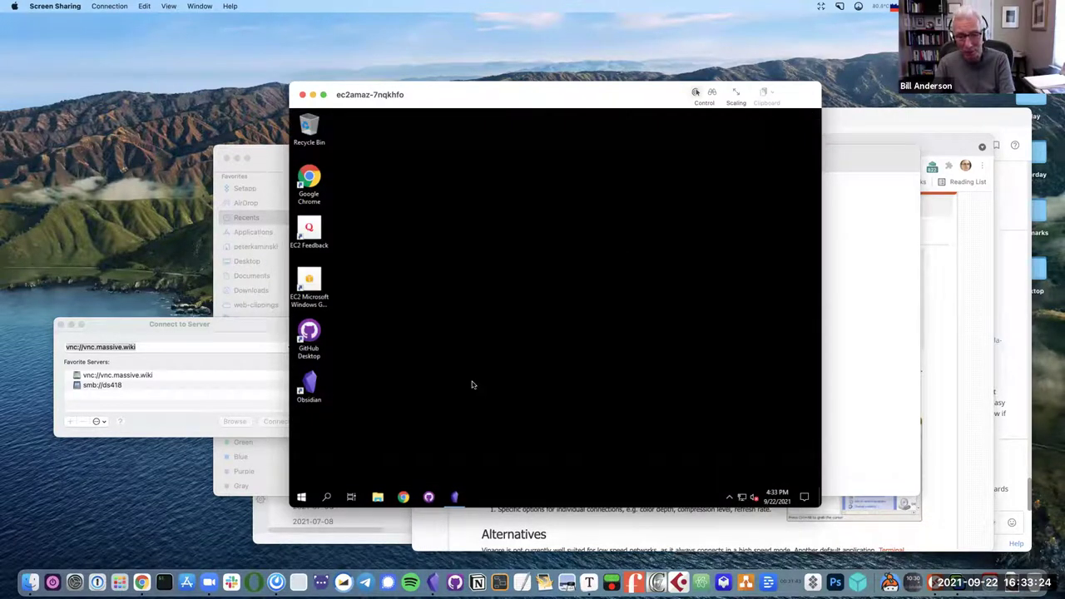
{"action": "right_click", "coordinate": [403, 496]}
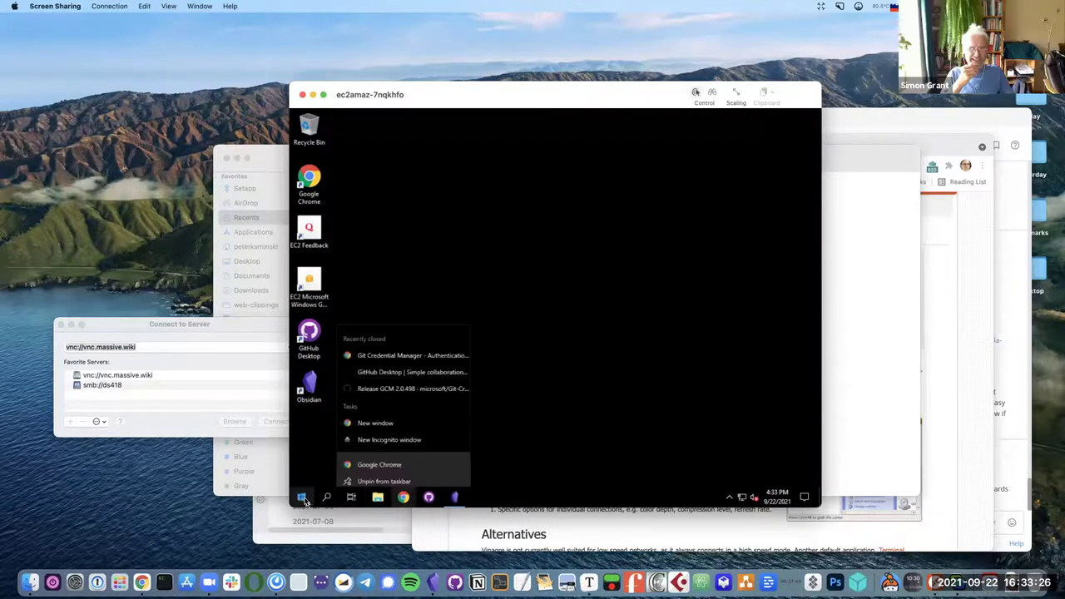
{"action": "left_click", "coordinate": [302, 497]}
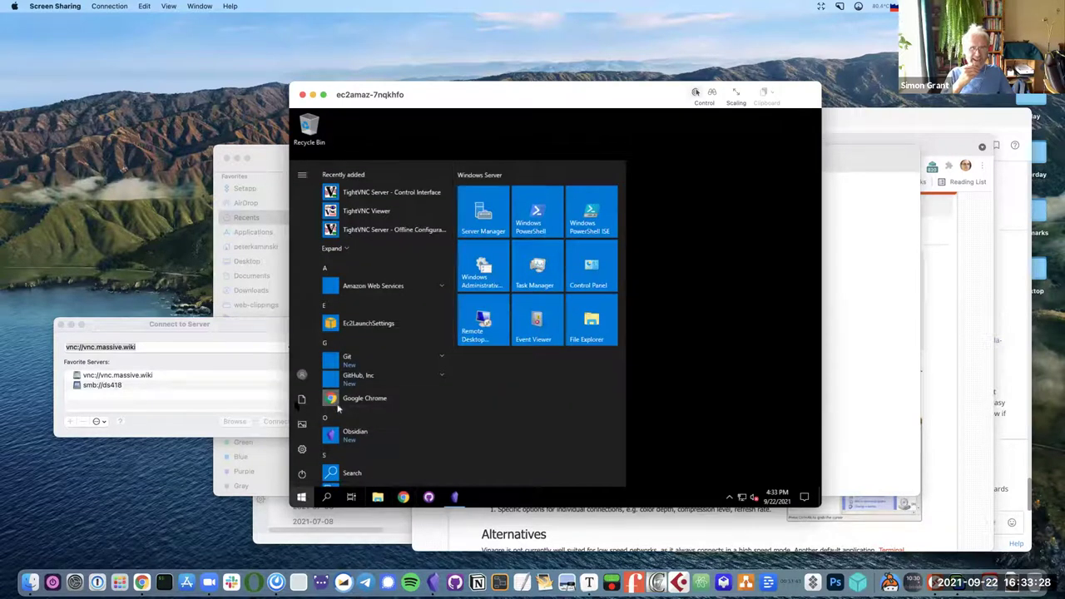
{"action": "left_click", "coordinate": [300, 408]}
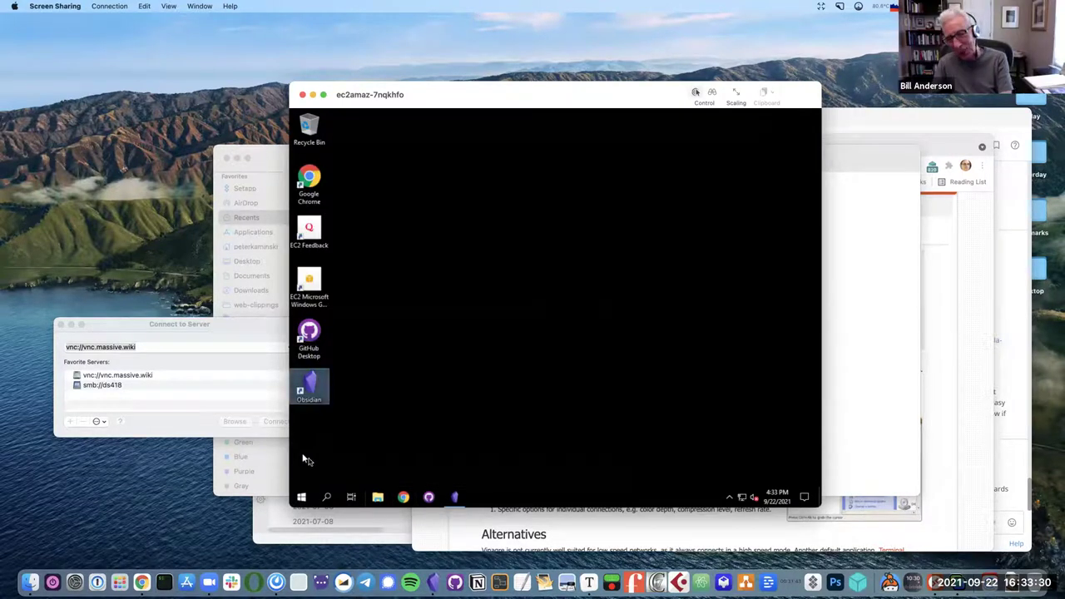
{"action": "left_click", "coordinate": [301, 497]}
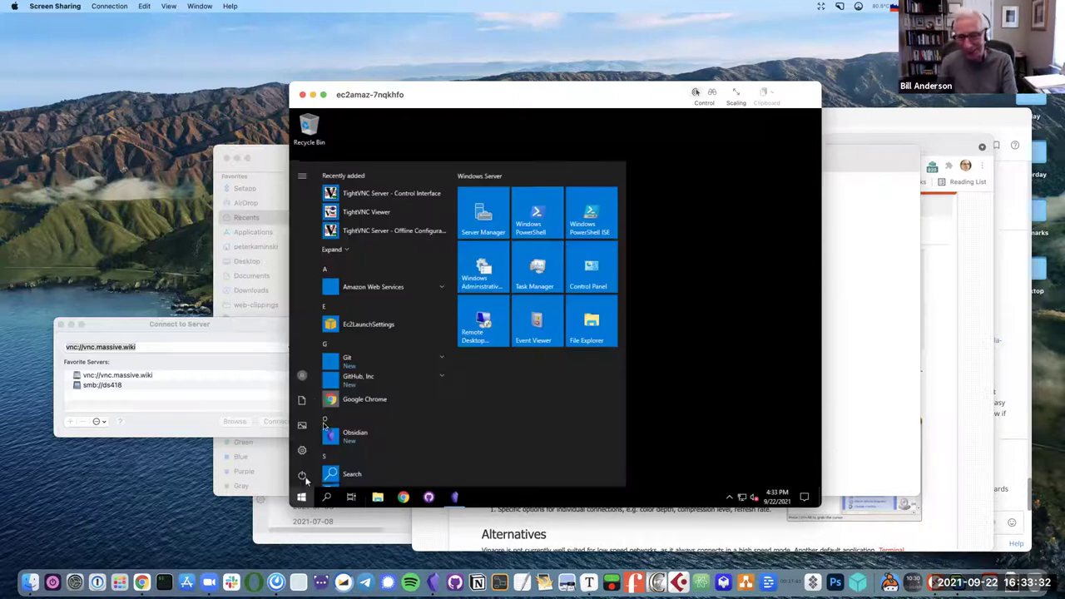
{"action": "left_click", "coordinate": [303, 402]}
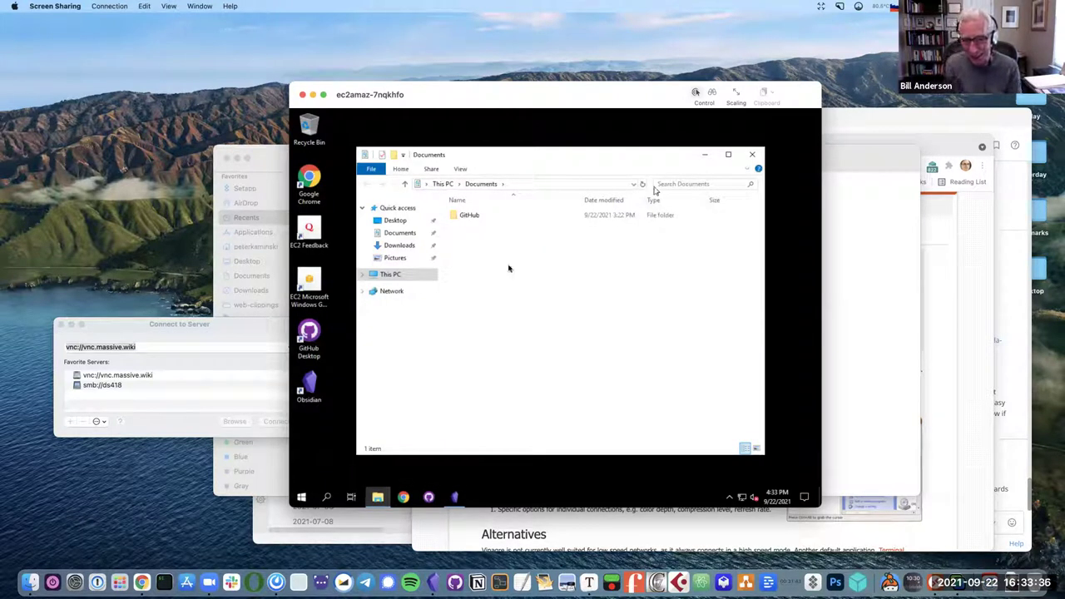
Launch a new Obsidian window from the taskbar and pick the conversations vault.
{"action": "right_click", "coordinate": [454, 496]}
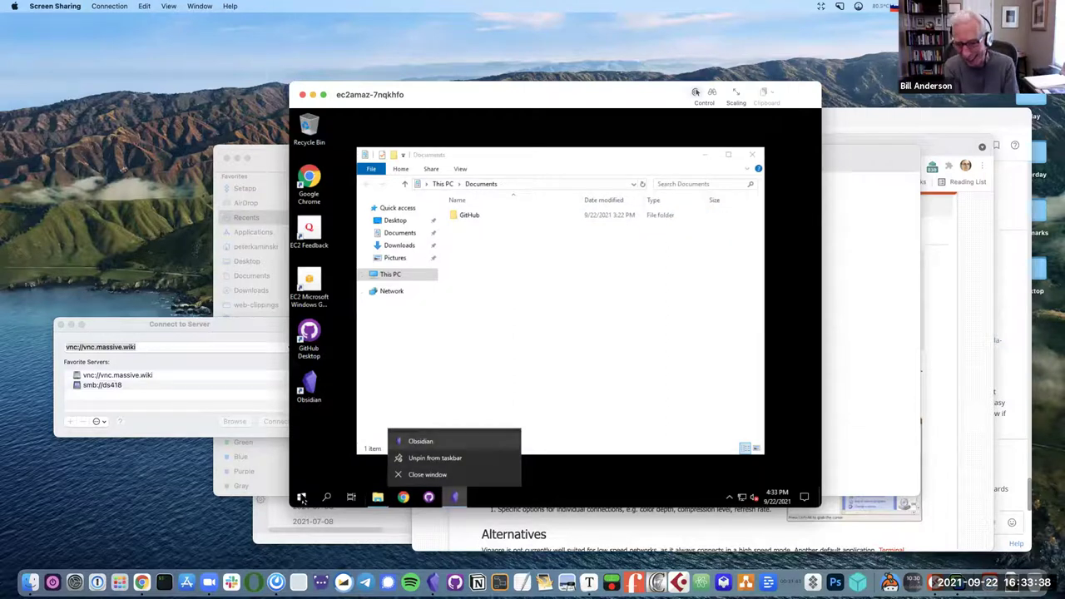
{"action": "left_click", "coordinate": [444, 441]}
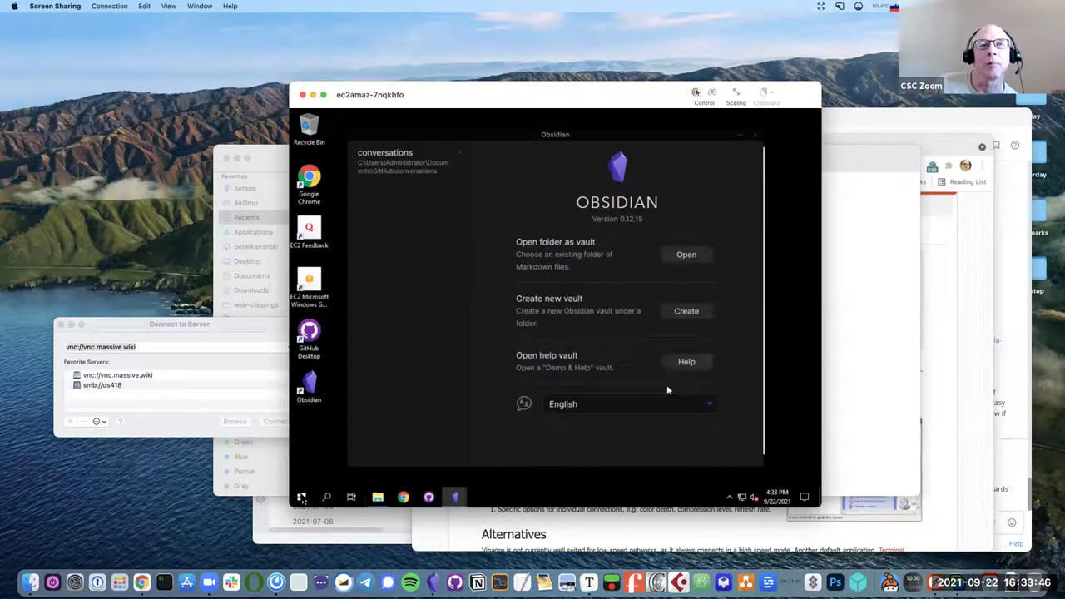
{"action": "left_click", "coordinate": [385, 168]}
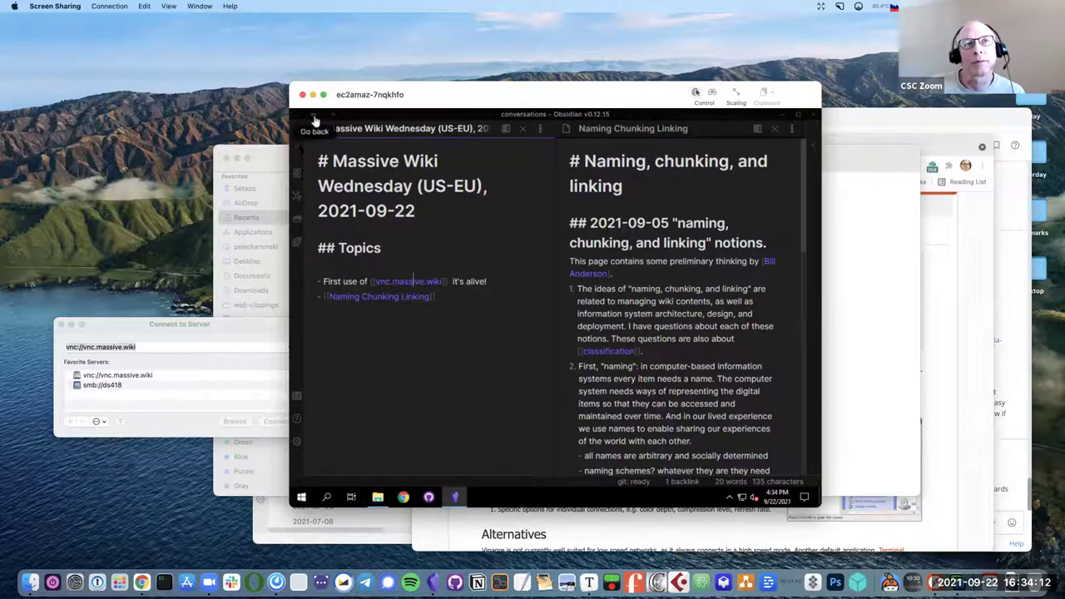
Show the vault's file list and create two test folders.
{"action": "left_click", "coordinate": [298, 152]}
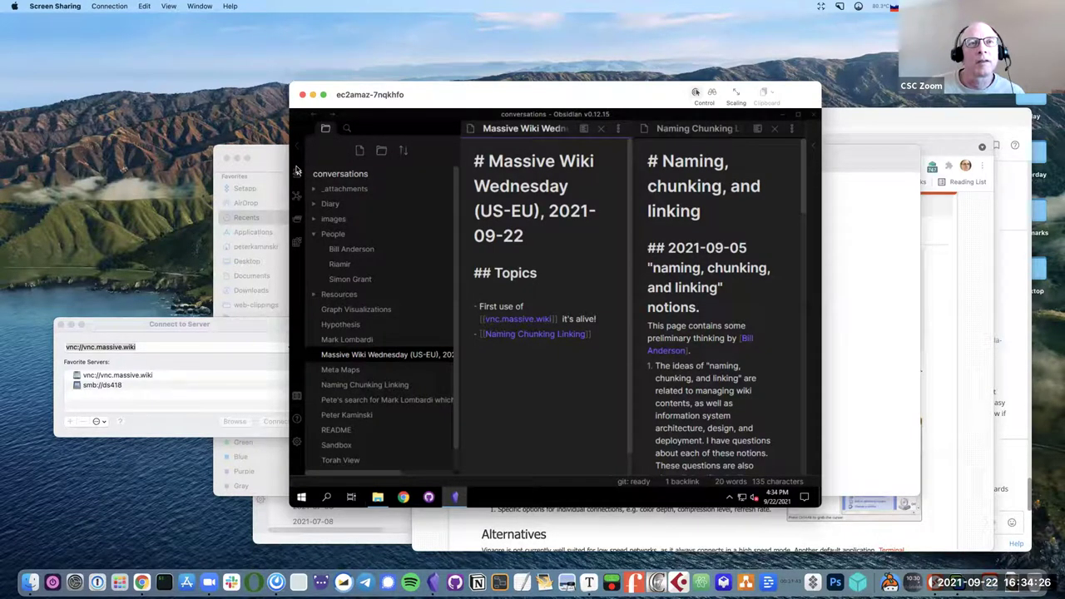
{"action": "left_click", "coordinate": [381, 153]}
{"action": "left_click", "coordinate": [381, 153]}
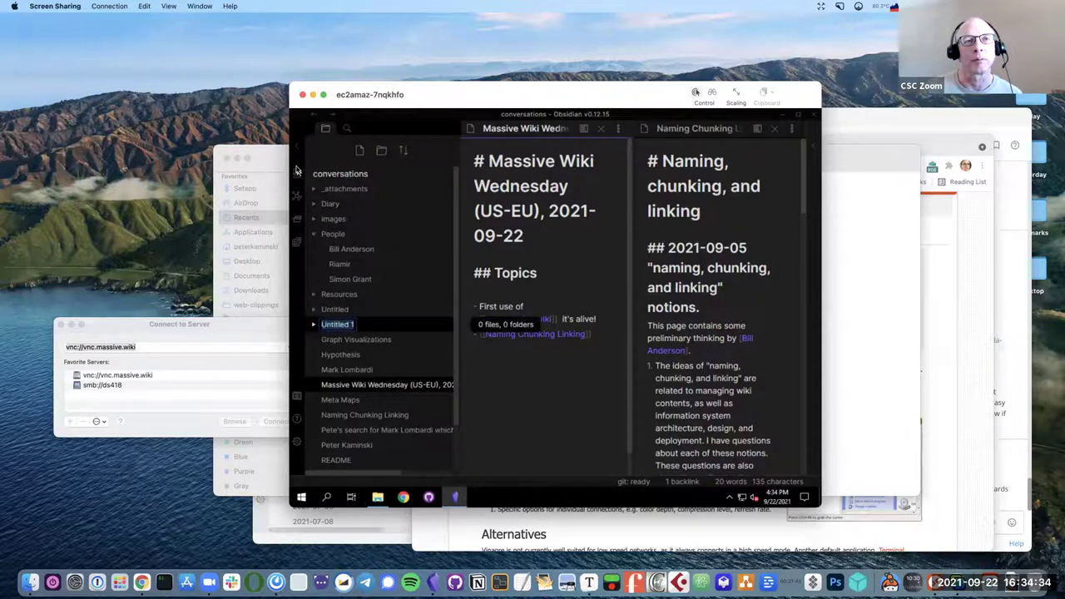
{"action": "key", "text": "BackSpace"}
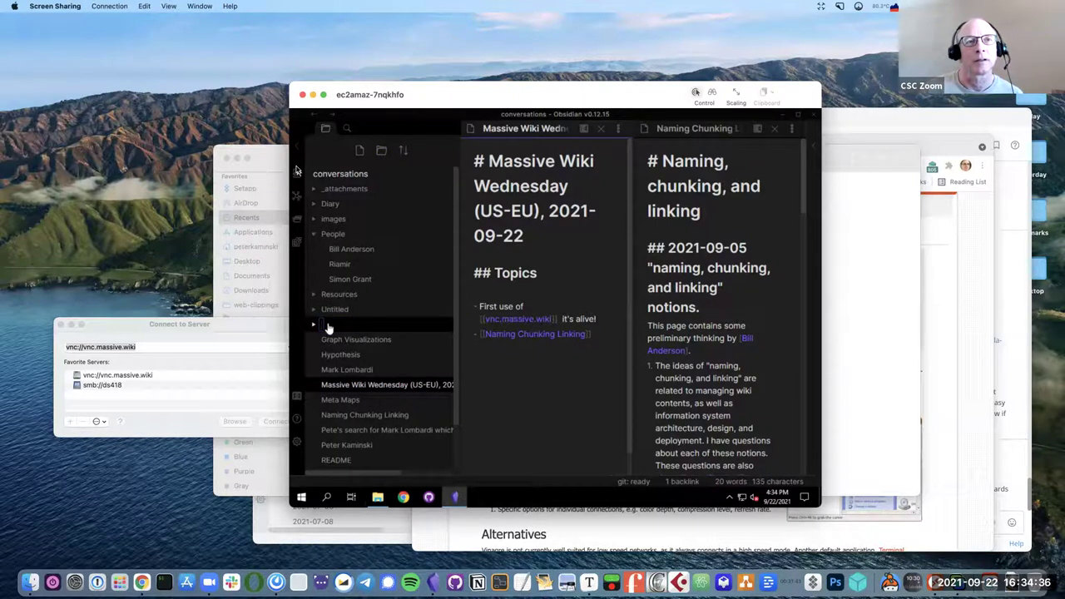
{"action": "left_click", "coordinate": [333, 312]}
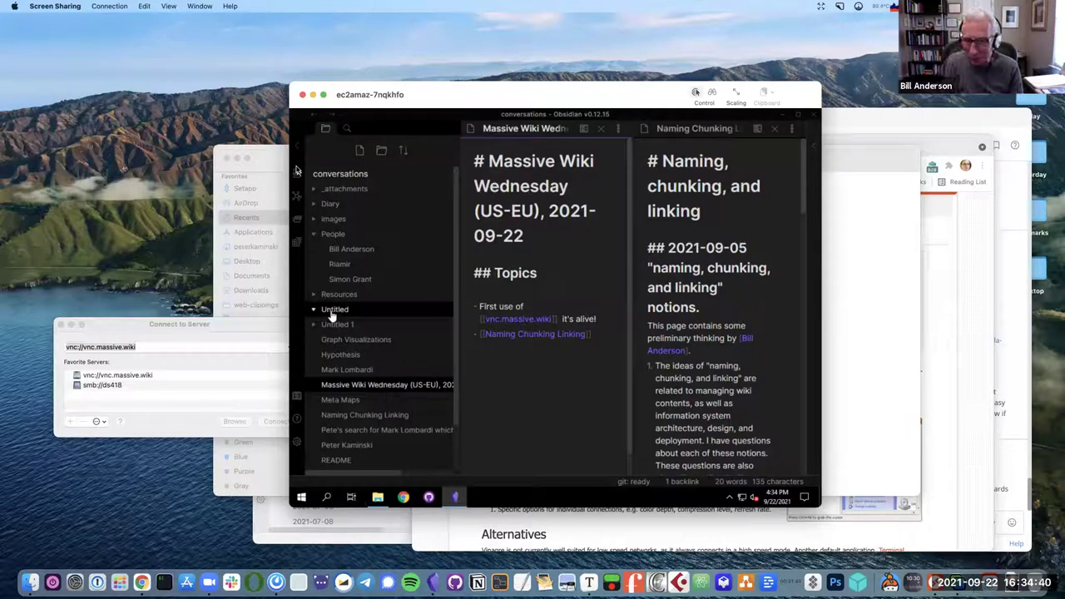
Delete the leftover Untitled and Untitled 1 folders.
{"action": "right_click", "coordinate": [333, 312]}
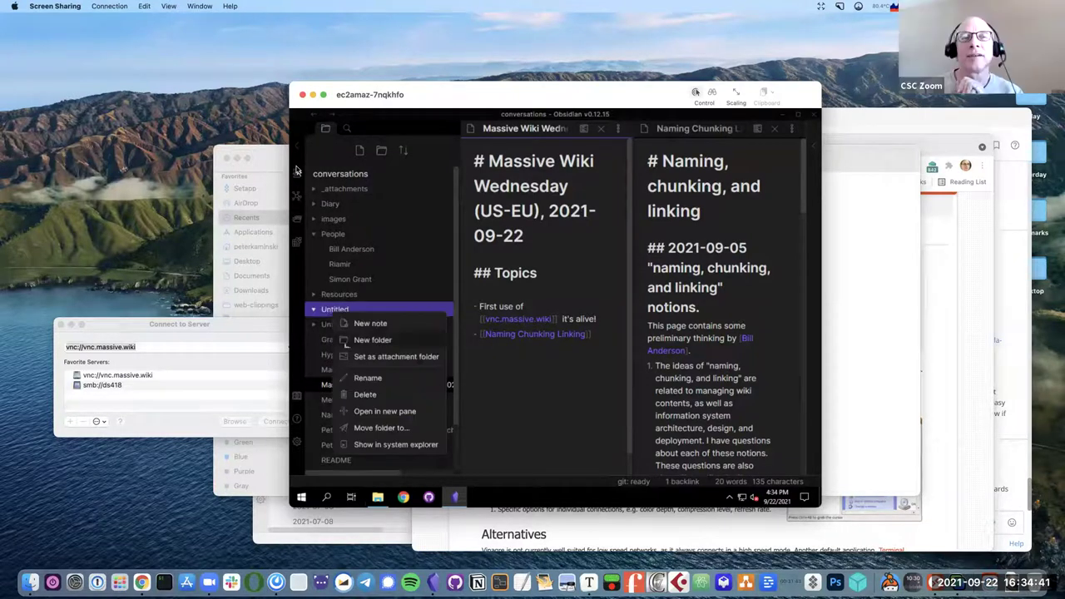
{"action": "left_click", "coordinate": [364, 394]}
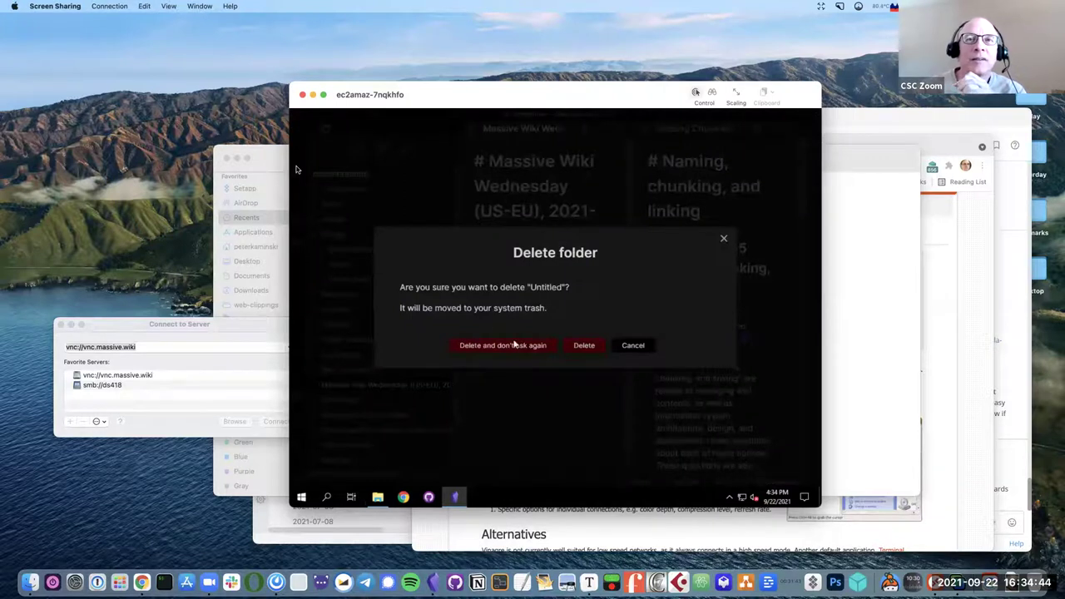
{"action": "left_click", "coordinate": [585, 346]}
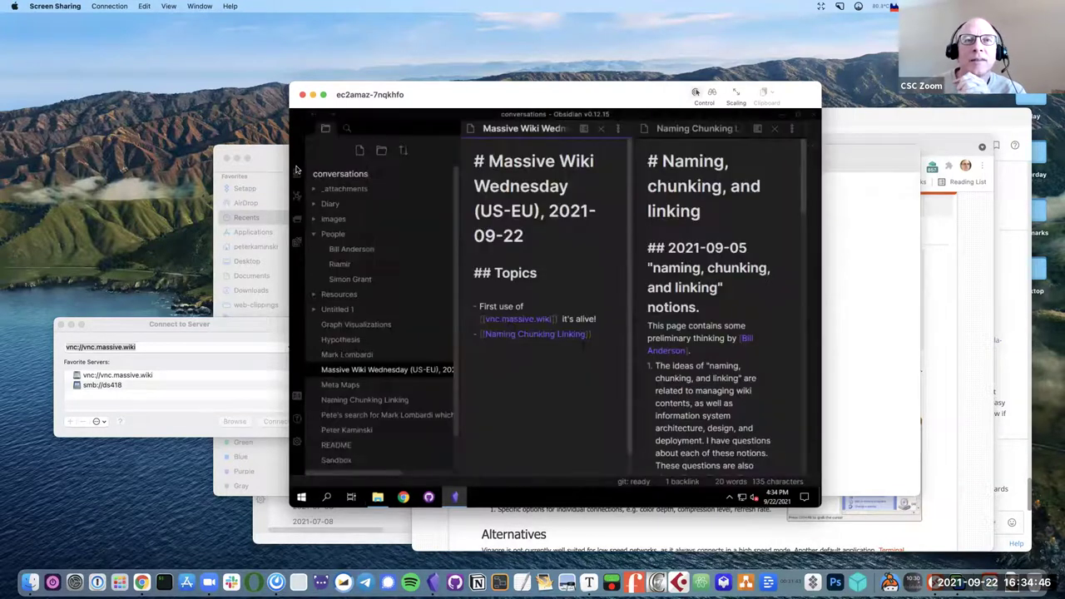
{"action": "right_click", "coordinate": [328, 310]}
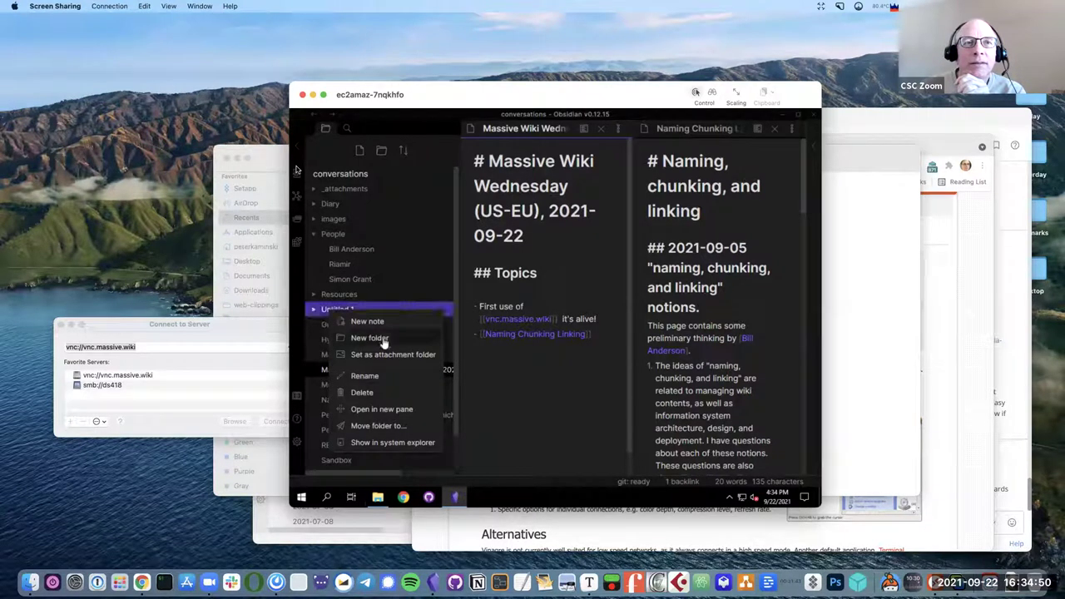
{"action": "left_click", "coordinate": [377, 393]}
{"action": "left_click", "coordinate": [585, 347]}
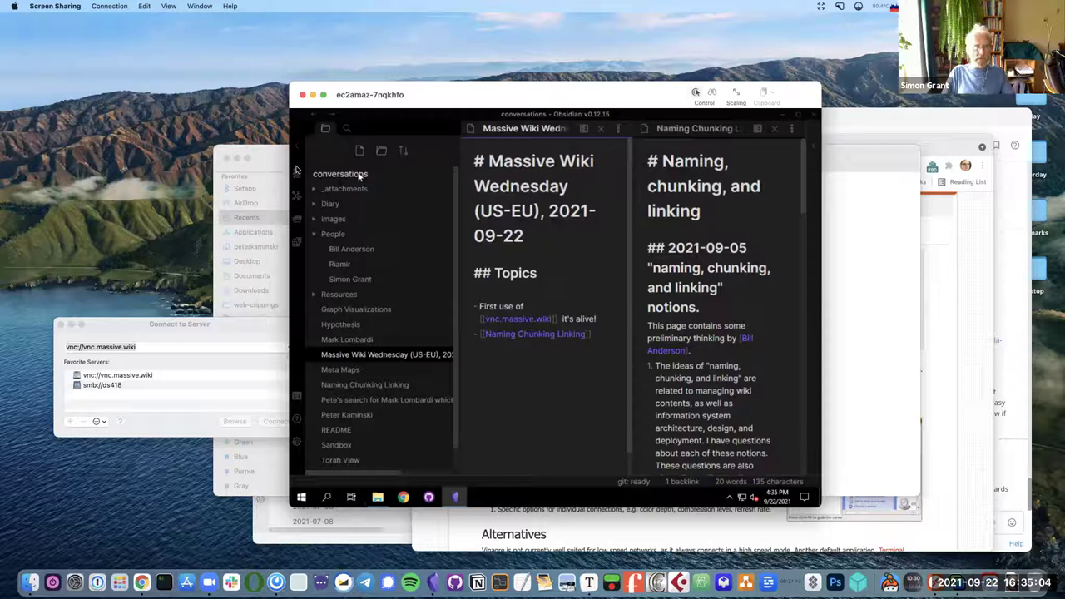
Open README alone and rename its heading from Conversations Wiki to README.
{"action": "left_click", "coordinate": [331, 434]}
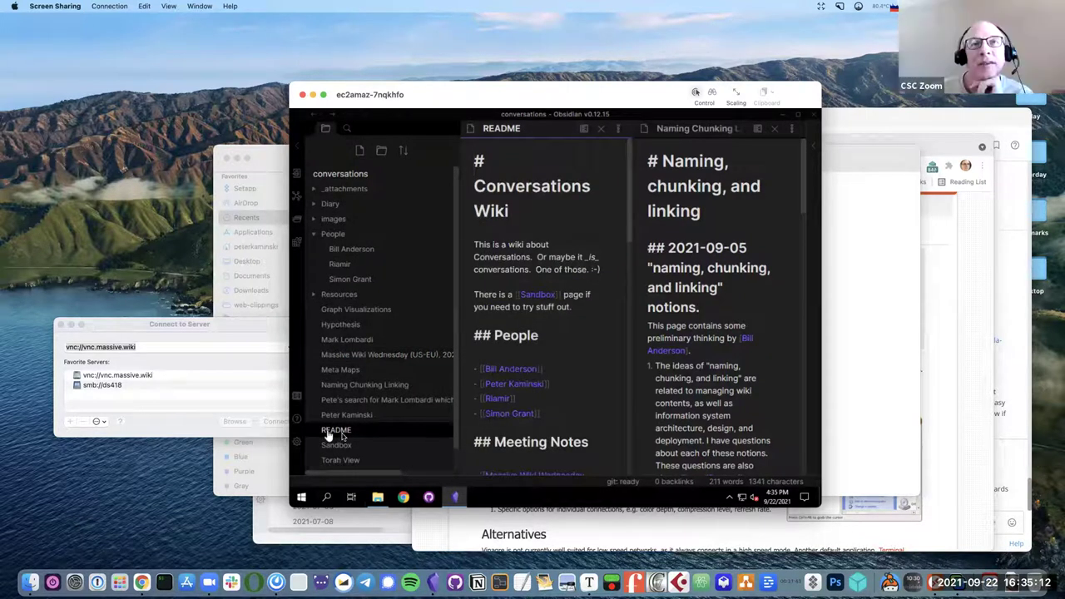
{"action": "left_click", "coordinate": [775, 129]}
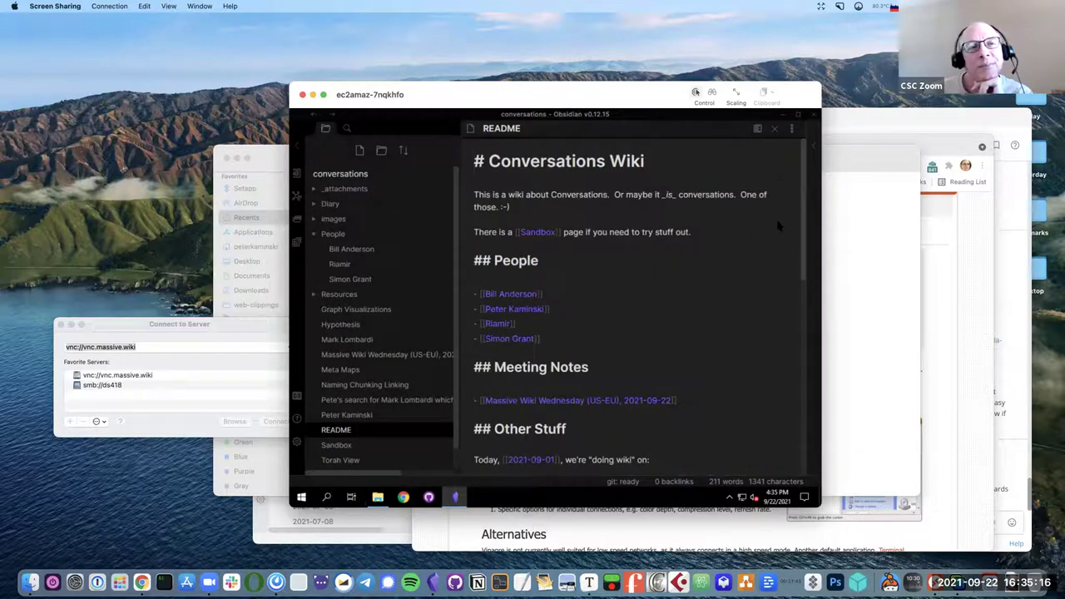
{"action": "left_click_drag", "start_coordinate": [646, 160], "coordinate": [490, 163]}
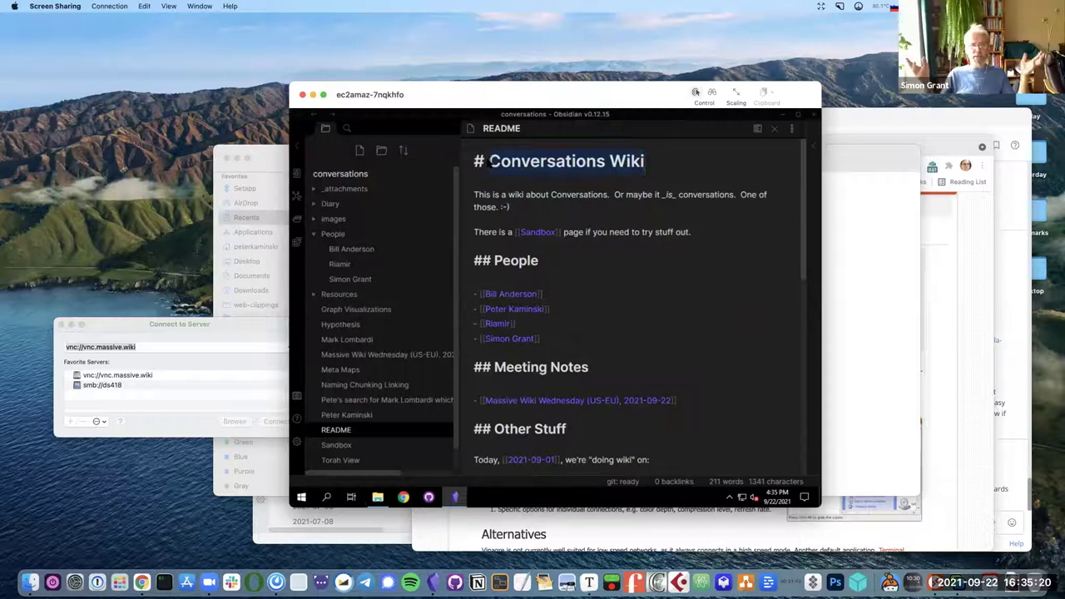
{"action": "type", "text": "README"}
Add a stray line under the README heading, then remove it.
{"action": "key", "text": "Return"}
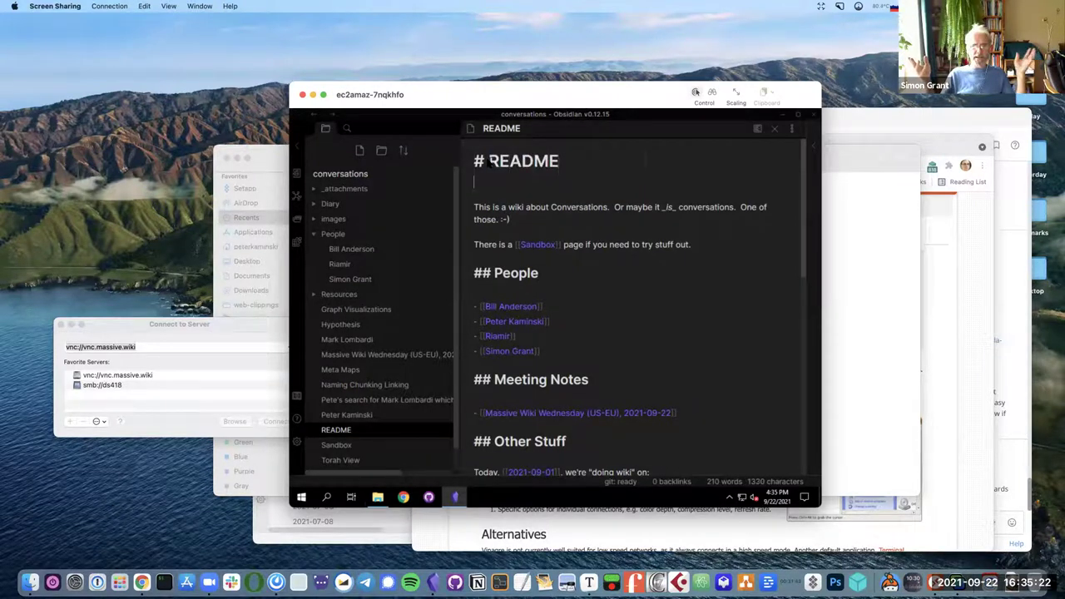
{"action": "key", "text": "Return"}
{"action": "type", "text": "Thi"}
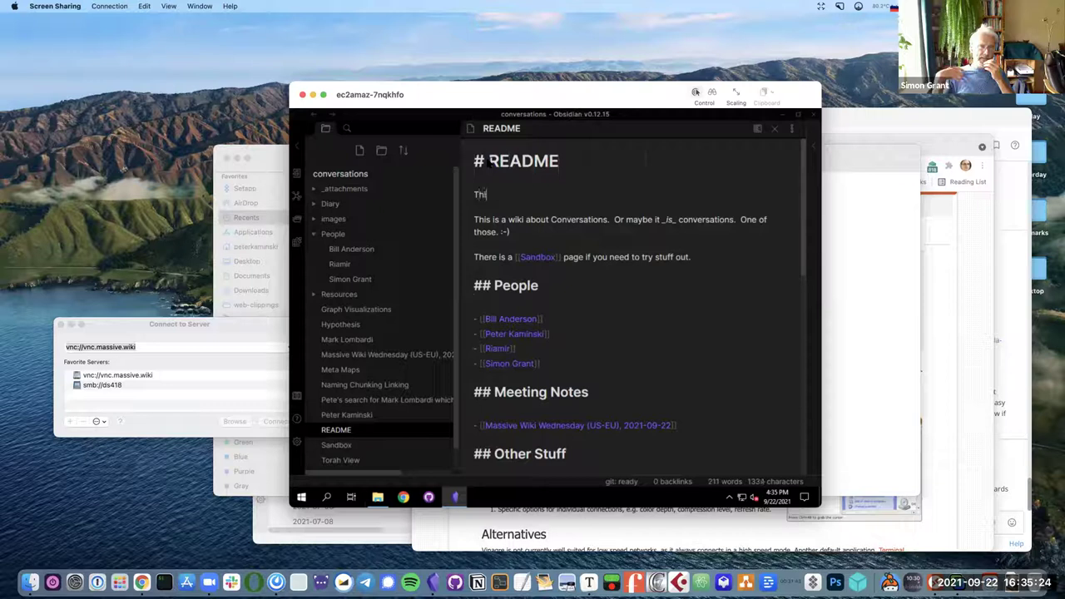
{"action": "key", "text": "BackSpace"}
{"action": "key", "text": "BackSpace"}
{"action": "key", "text": "BackSpace"}
{"action": "key", "text": "BackSpace"}
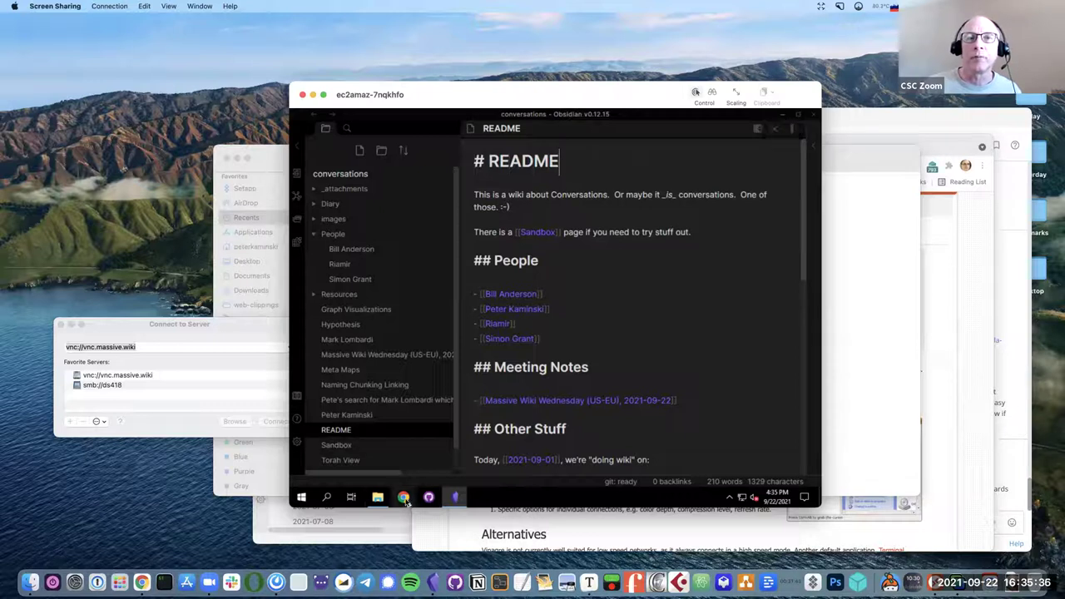
Load the Conversations wiki site in Chrome, review its heading, and open a blank tab.
{"action": "left_click", "coordinate": [406, 500]}
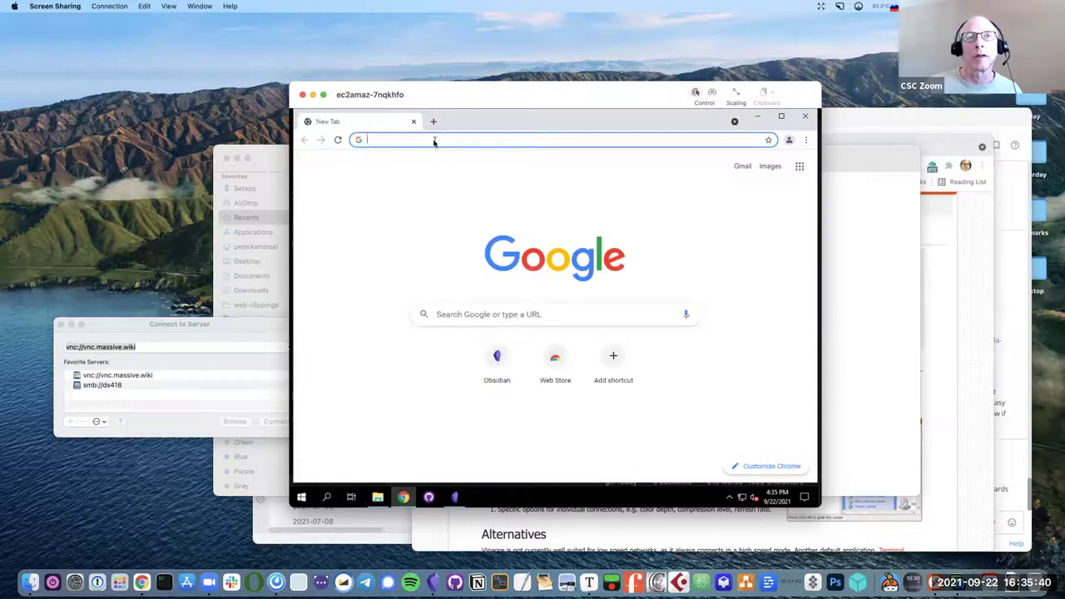
{"action": "type", "text": "converst"}
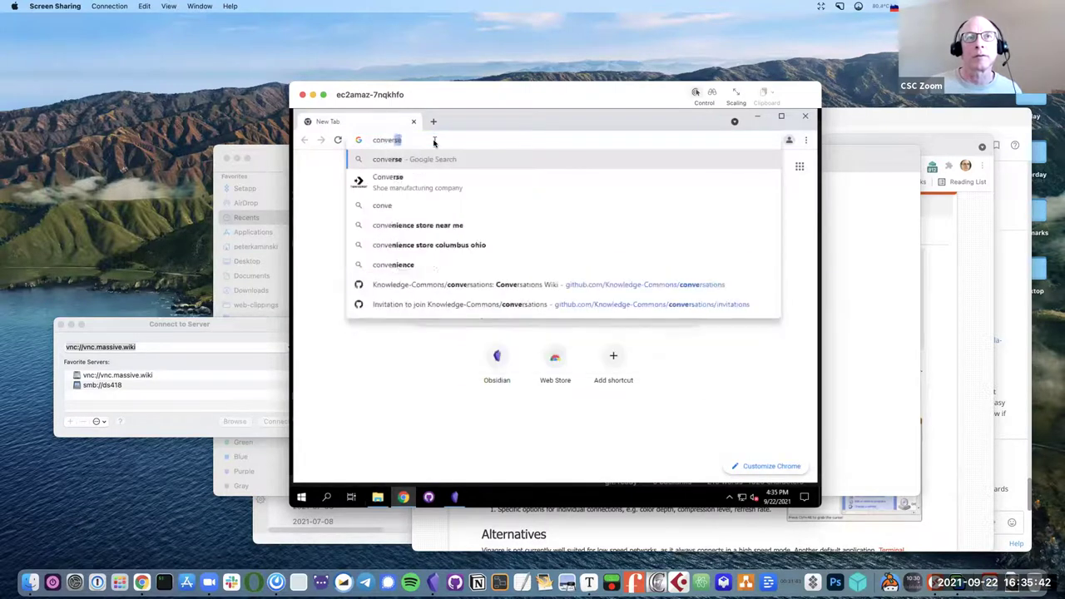
{"action": "type", "text": "ations."}
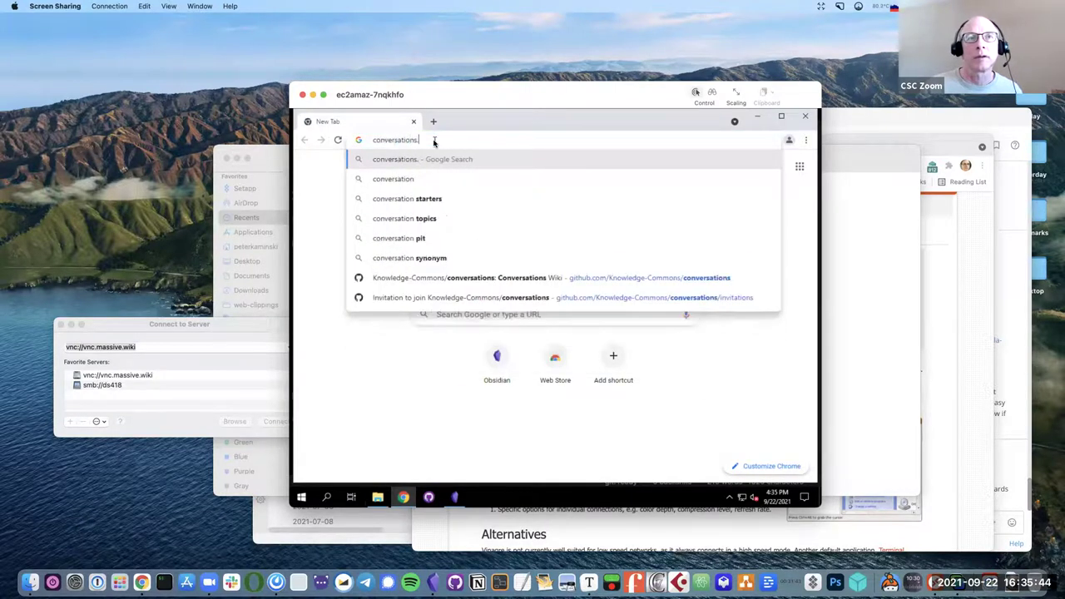
{"action": "type", "text": "knowled"}
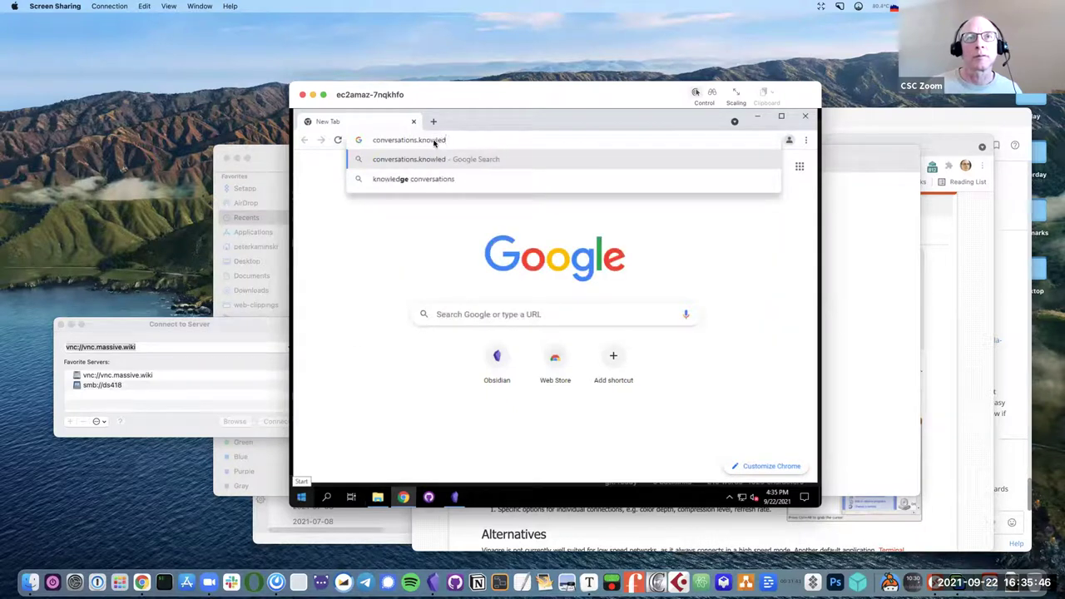
{"action": "type", "text": "ge.com"}
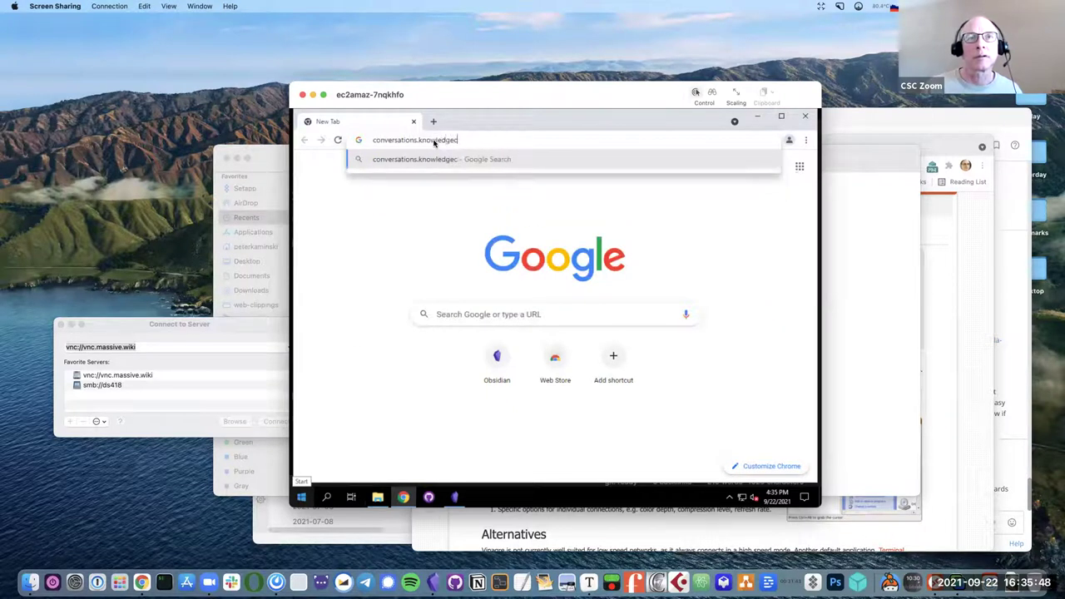
{"action": "type", "text": "mons.wiki"}
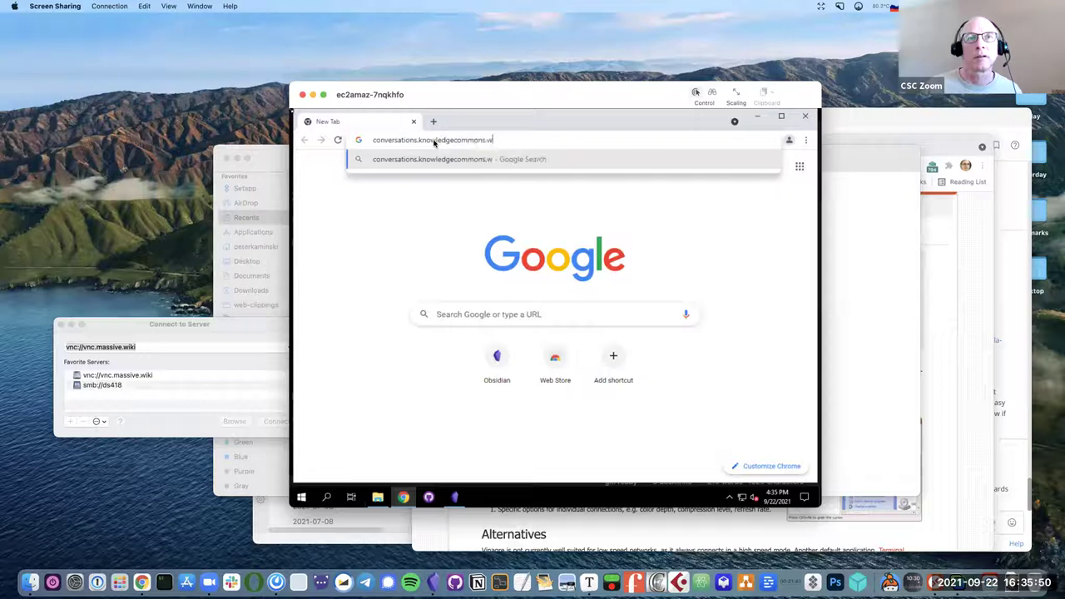
{"action": "key", "text": "Return"}
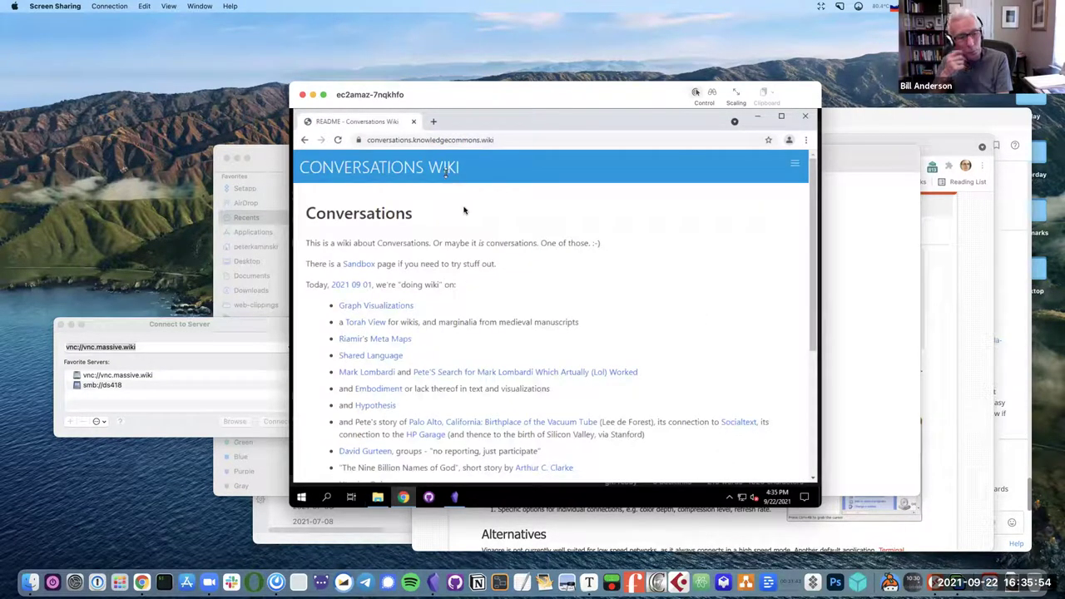
{"action": "left_click_drag", "start_coordinate": [421, 222], "coordinate": [309, 214]}
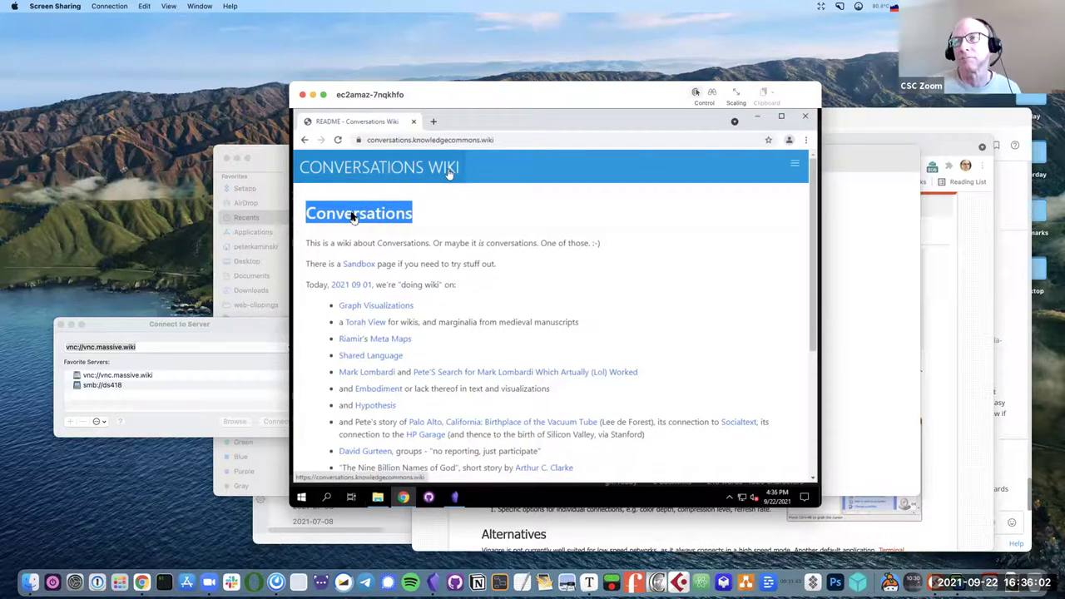
{"action": "left_click", "coordinate": [494, 227]}
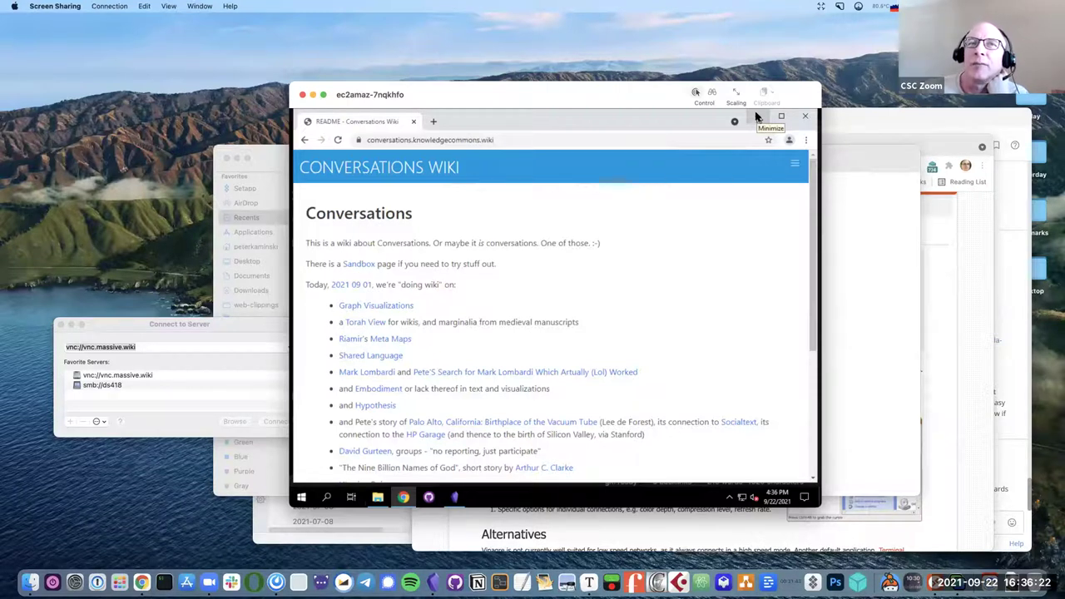
{"action": "left_click", "coordinate": [434, 123]}
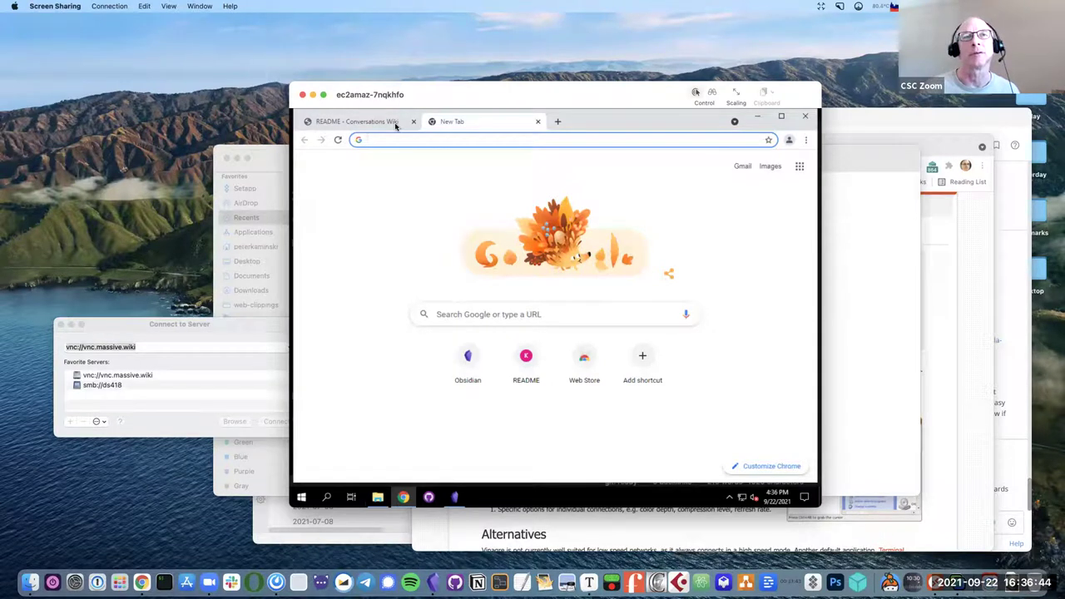
Go to github.com and open the Knowledge-Commons/conversations repository.
{"action": "type", "text": "git"}
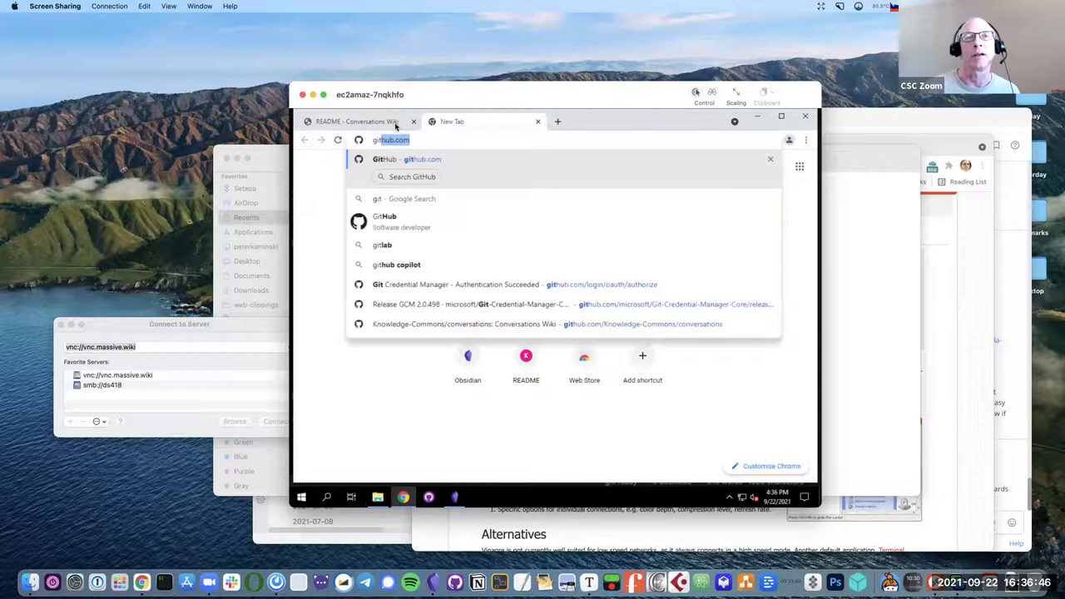
{"action": "key", "text": "Right"}
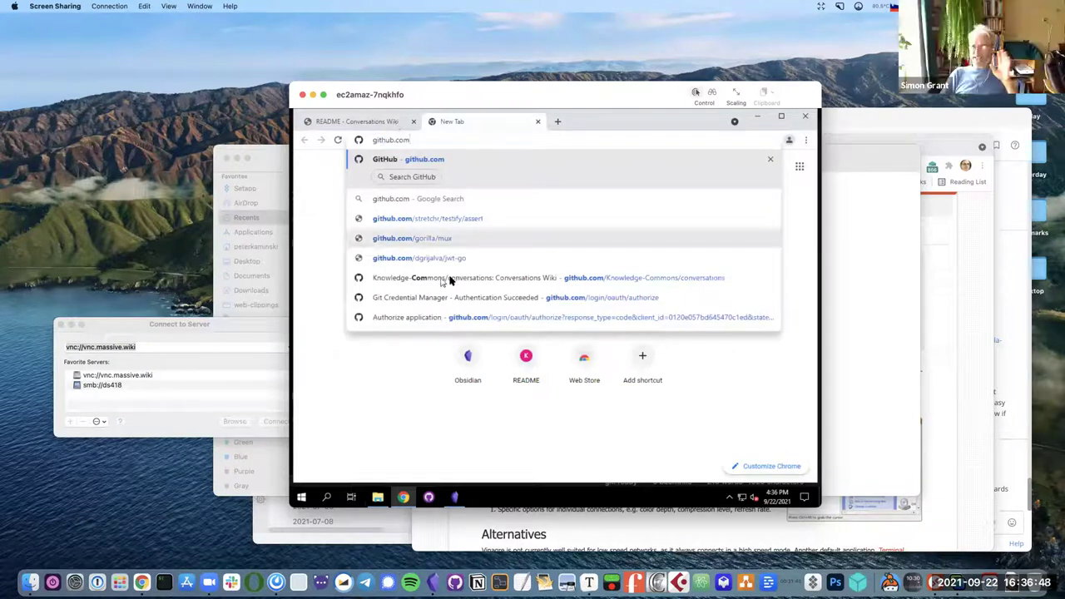
{"action": "left_click", "coordinate": [449, 280]}
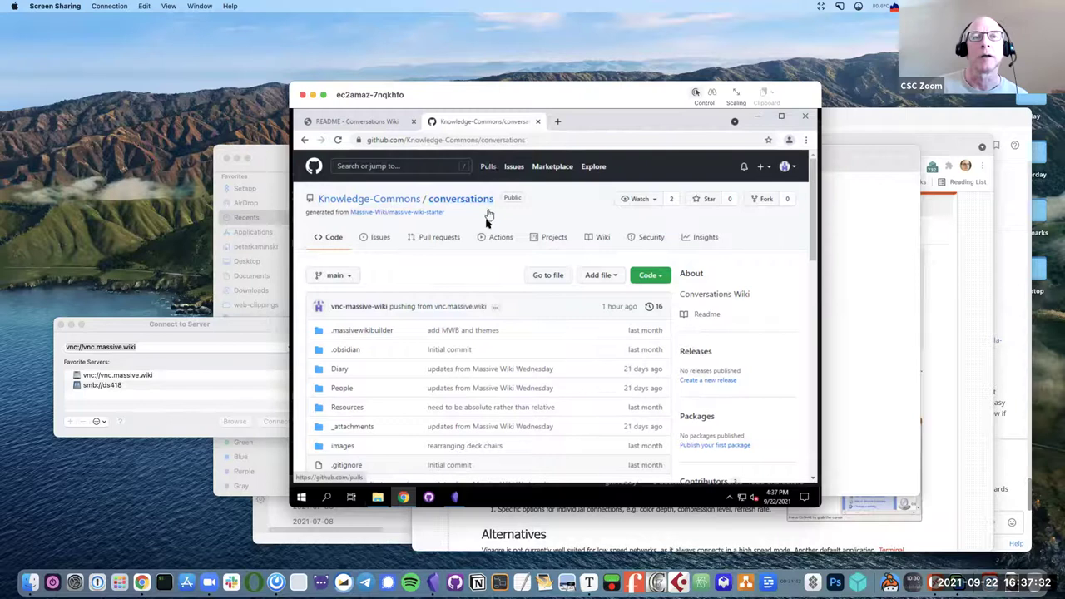
Scroll through the repository's file list and README, then return to the wiki tab.
{"action": "scroll", "coordinate": [488, 218], "scroll_direction": "down", "scroll_amount": 5}
{"action": "scroll", "coordinate": [487, 225], "scroll_direction": "up", "scroll_amount": 5}
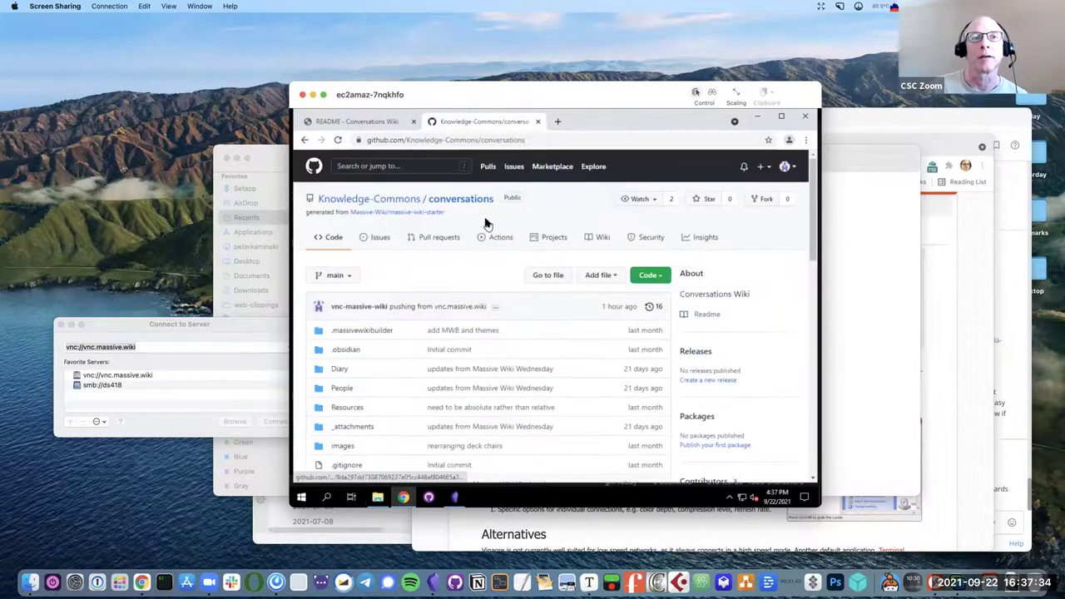
{"action": "scroll", "coordinate": [488, 225], "scroll_direction": "down", "scroll_amount": 7}
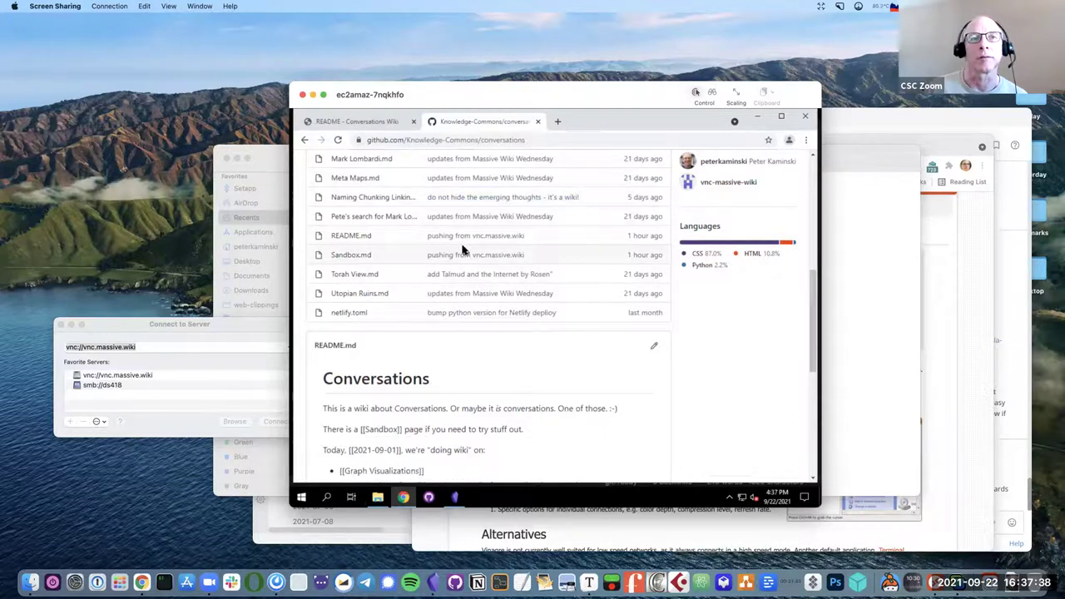
{"action": "scroll", "coordinate": [464, 249], "scroll_direction": "up", "scroll_amount": 10}
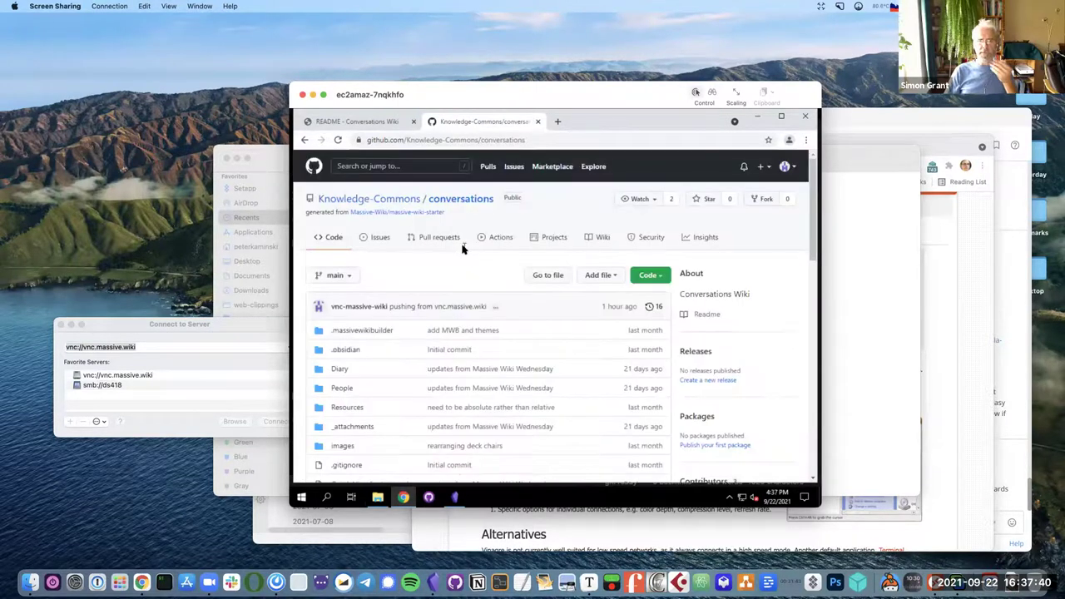
{"action": "scroll", "coordinate": [464, 250], "scroll_direction": "down", "scroll_amount": 3}
{"action": "scroll", "coordinate": [463, 250], "scroll_direction": "down", "scroll_amount": 3}
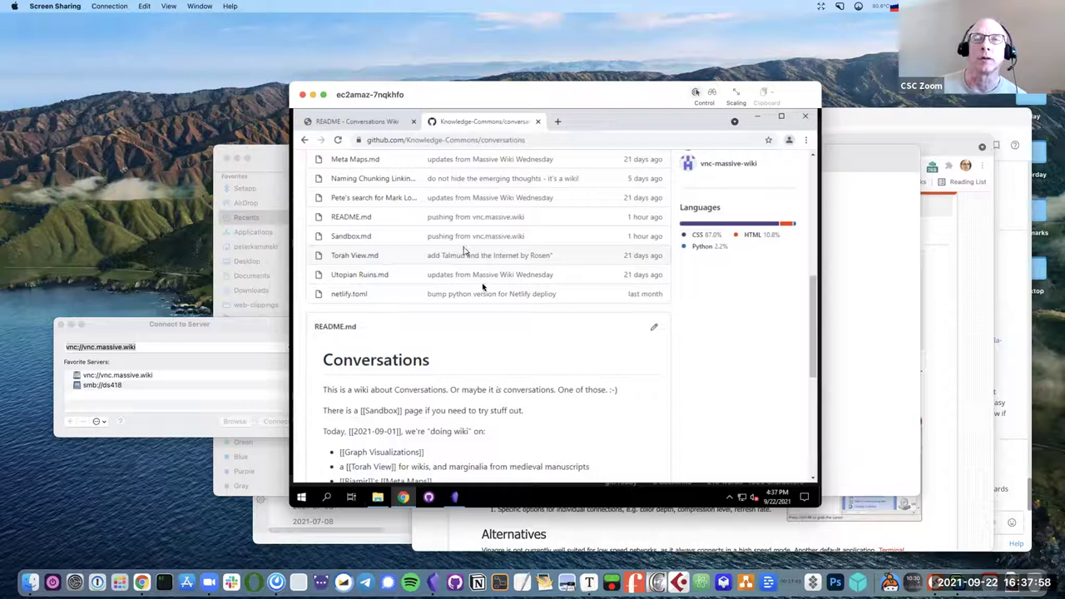
{"action": "scroll", "coordinate": [539, 186], "scroll_direction": "up", "scroll_amount": 10}
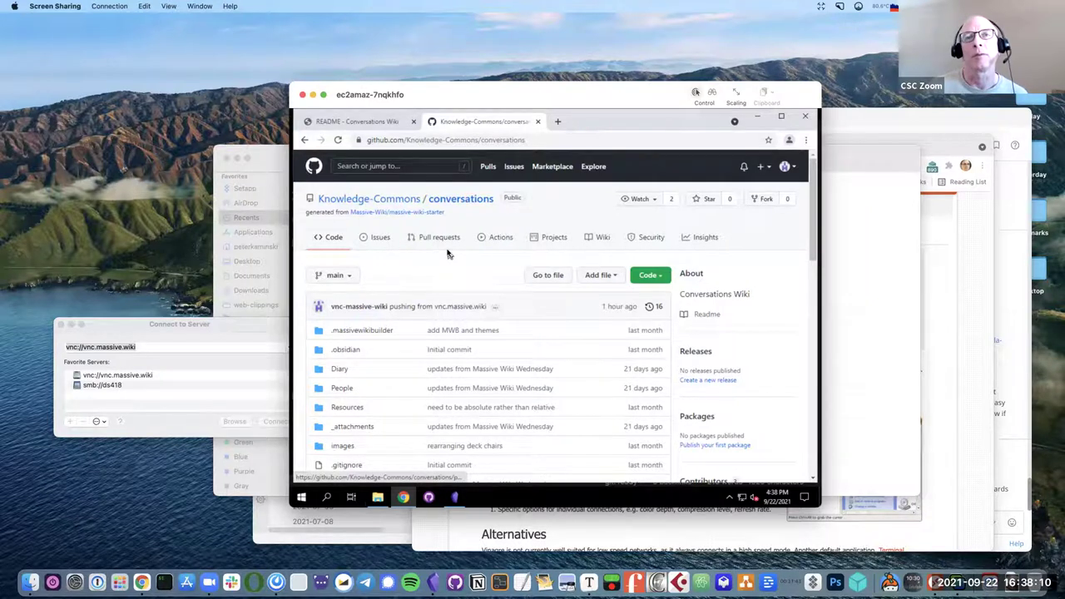
{"action": "scroll", "coordinate": [448, 254], "scroll_direction": "down", "scroll_amount": 10}
{"action": "scroll", "coordinate": [448, 254], "scroll_direction": "down", "scroll_amount": 4}
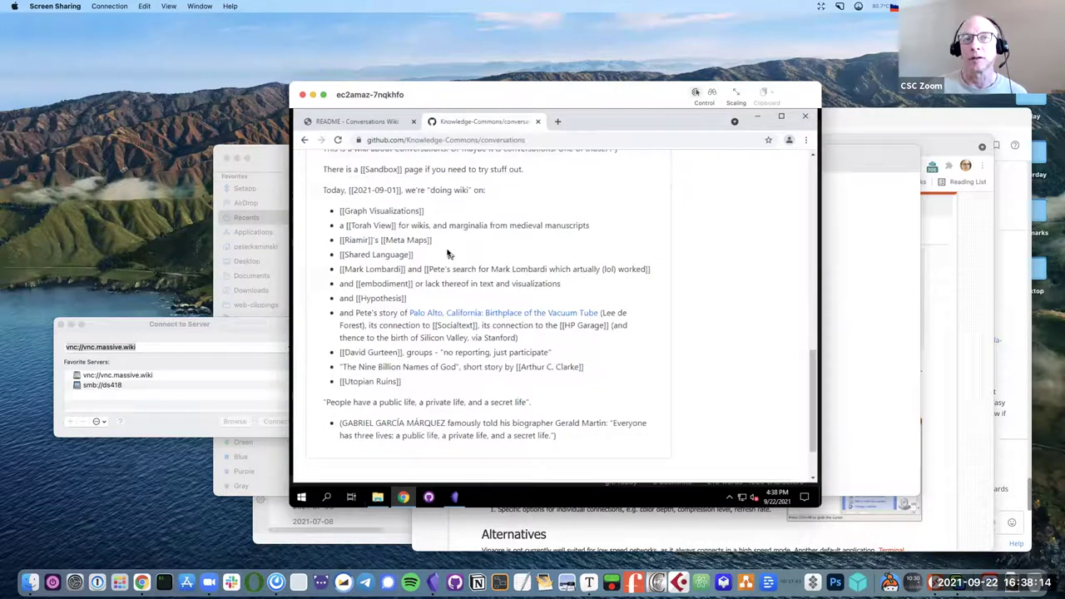
{"action": "scroll", "coordinate": [470, 245], "scroll_direction": "up", "scroll_amount": 5}
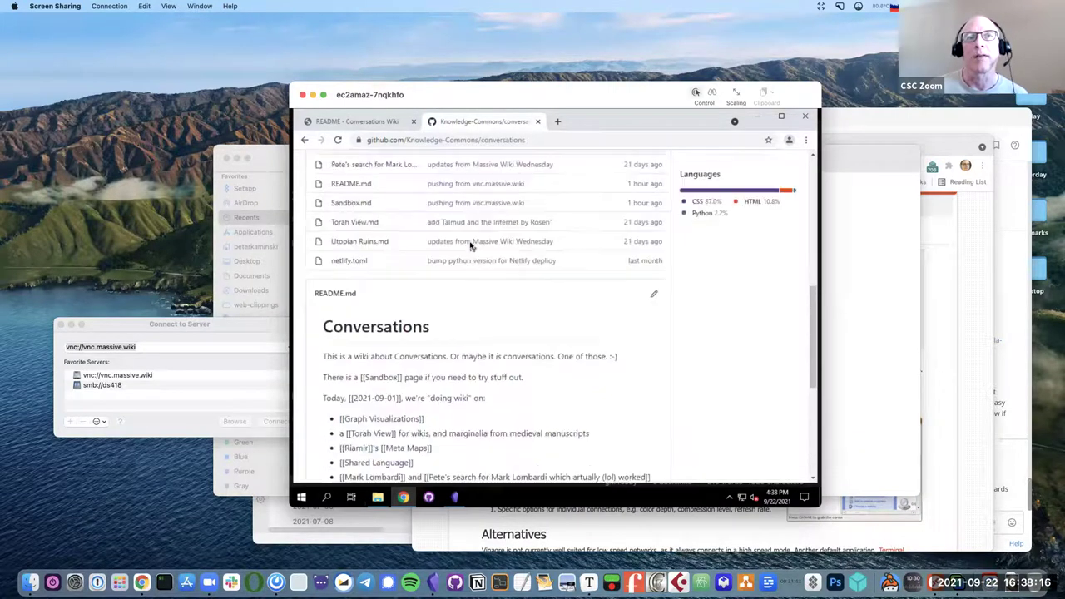
{"action": "scroll", "coordinate": [470, 245], "scroll_direction": "up", "scroll_amount": 1}
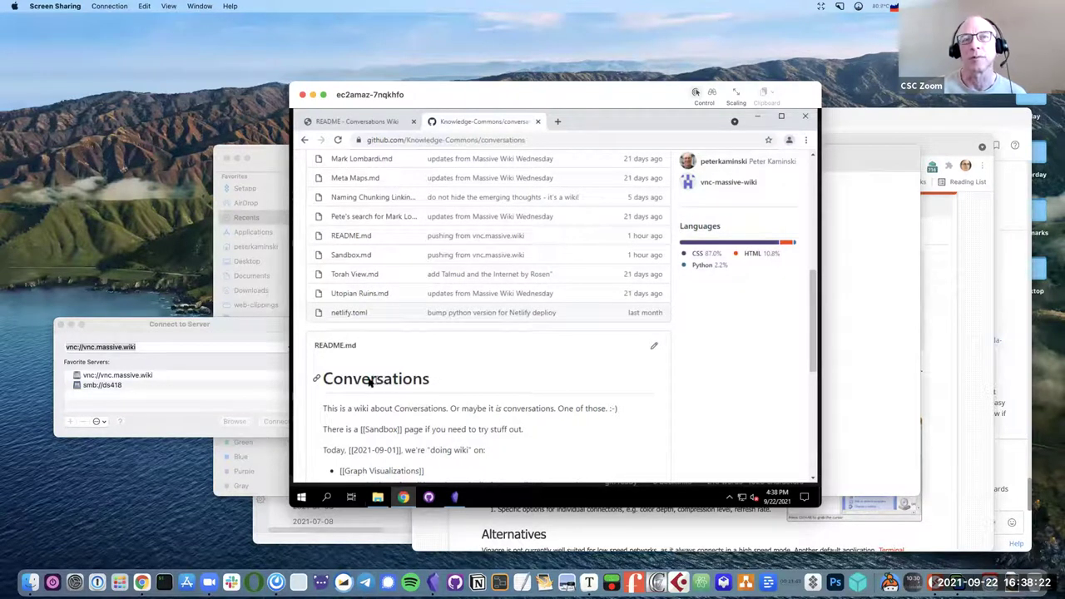
{"action": "left_click", "coordinate": [374, 122]}
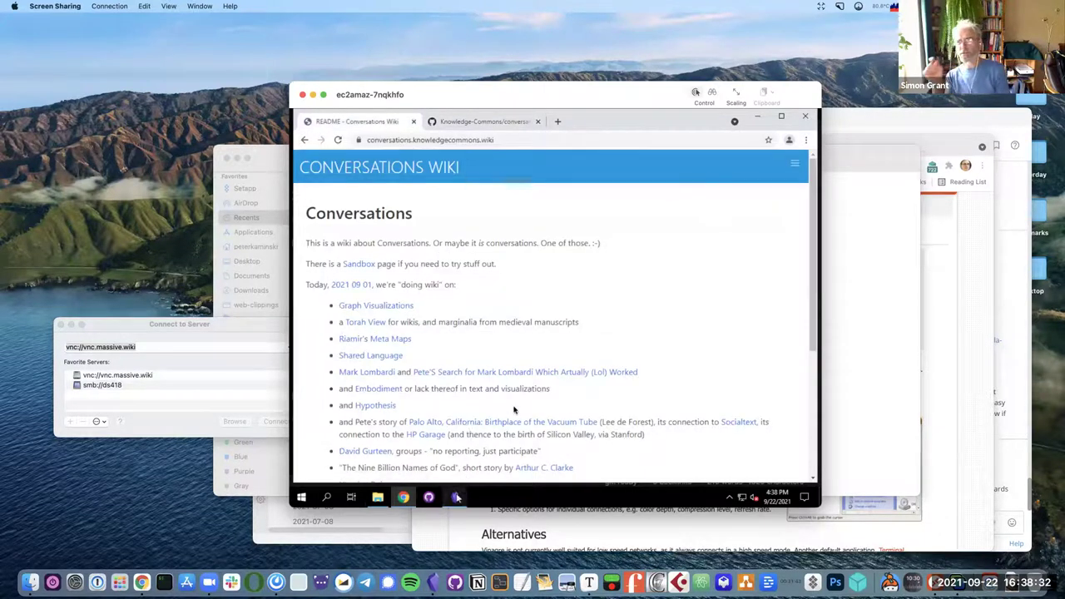
Reword README's opening as 'the README page about the Conversations wiki' and retitle it Conversations.
{"action": "left_click", "coordinate": [456, 497]}
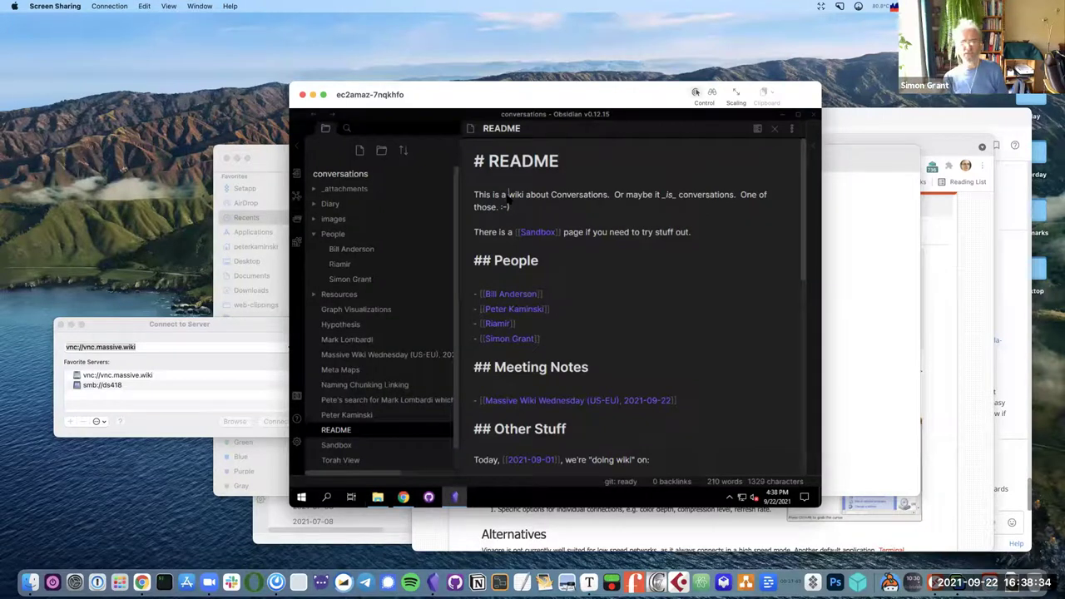
{"action": "key", "text": "BackSpace"}
{"action": "key", "text": "BackSpace"}
{"action": "type", "text": "the README page about the Conversations"}
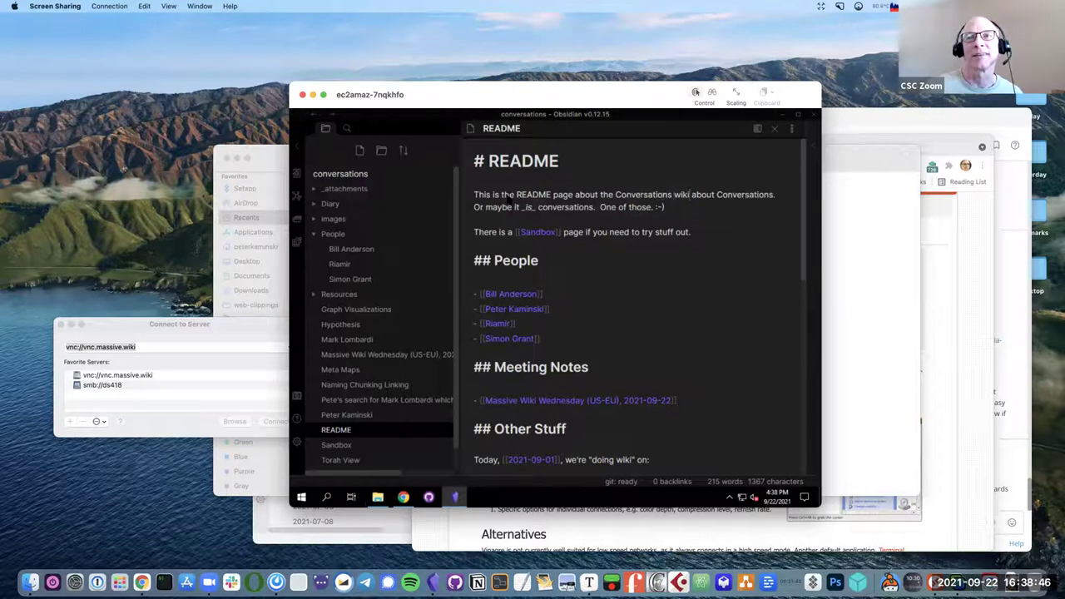
{"action": "left_click_drag", "start_coordinate": [690, 194], "coordinate": [774, 194]}
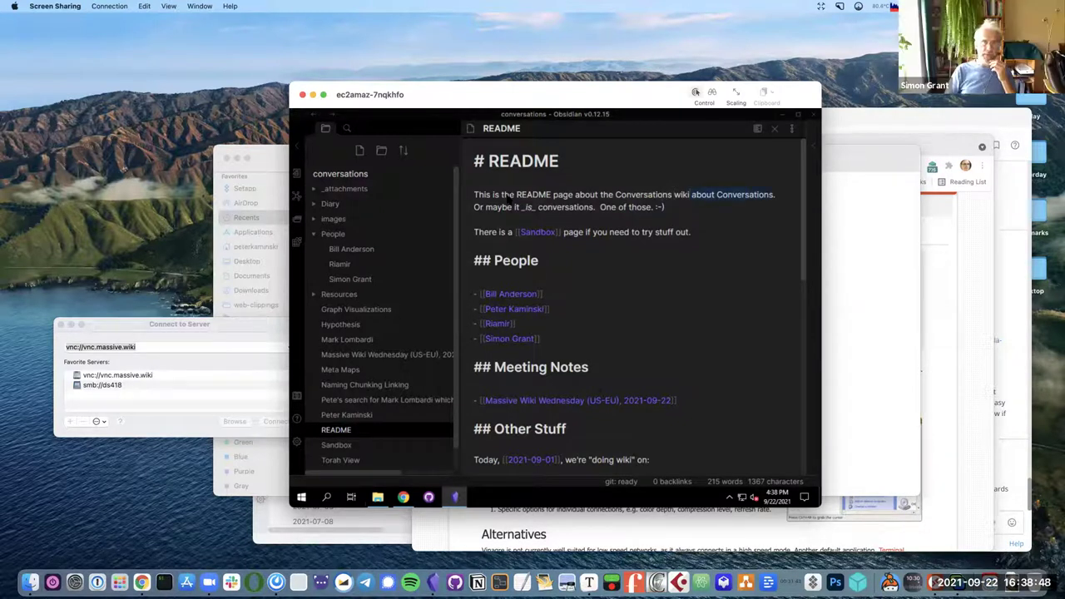
{"action": "key", "text": "BackSpace"}
{"action": "key", "text": "BackSpace"}
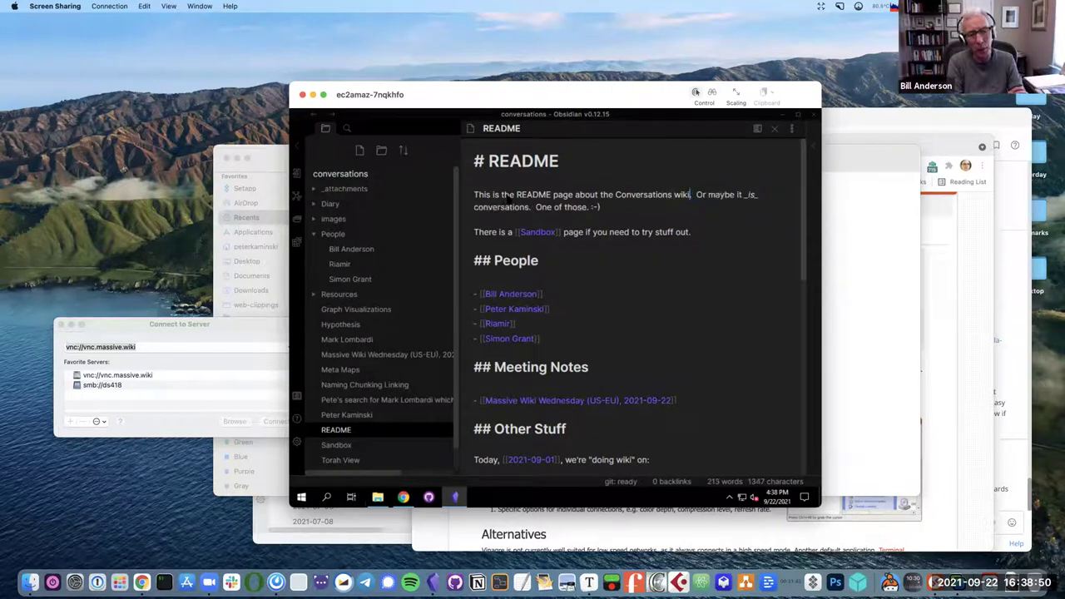
{"action": "double_click", "coordinate": [522, 162]}
{"action": "type", "text": "Conversations Wiki"}
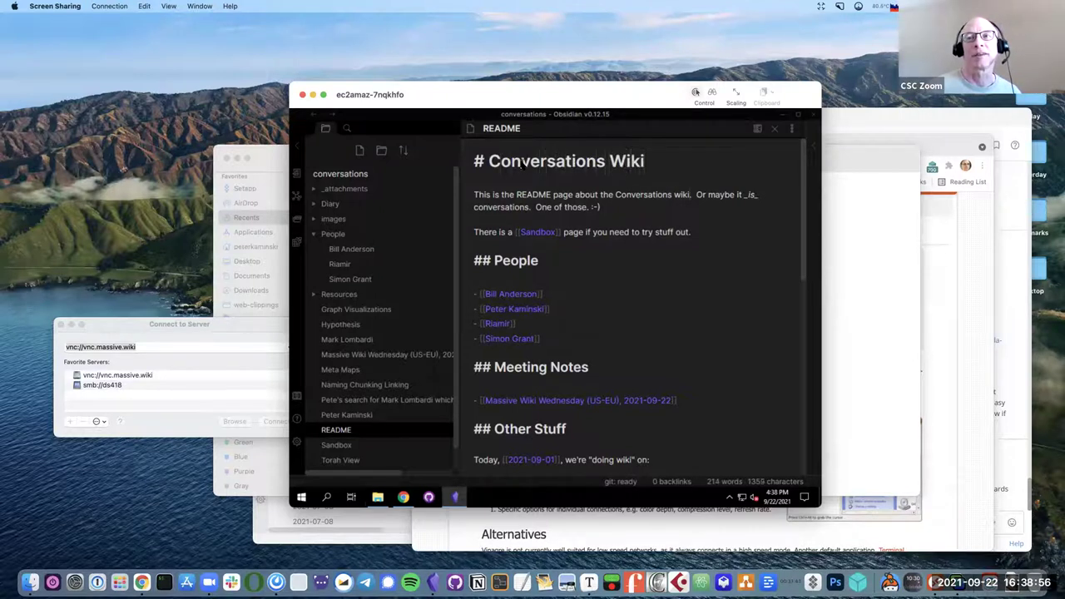
{"action": "type", "text": "==="}
{"action": "key", "text": "BackSpace"}
{"action": "key", "text": "BackSpace"}
{"action": "key", "text": "BackSpace"}
{"action": "key", "text": "BackSpace"}
{"action": "key", "text": "BackSpace"}
{"action": "key", "text": "BackSpace"}
{"action": "key", "text": "BackSpace"}
{"action": "key", "text": "BackSpace"}
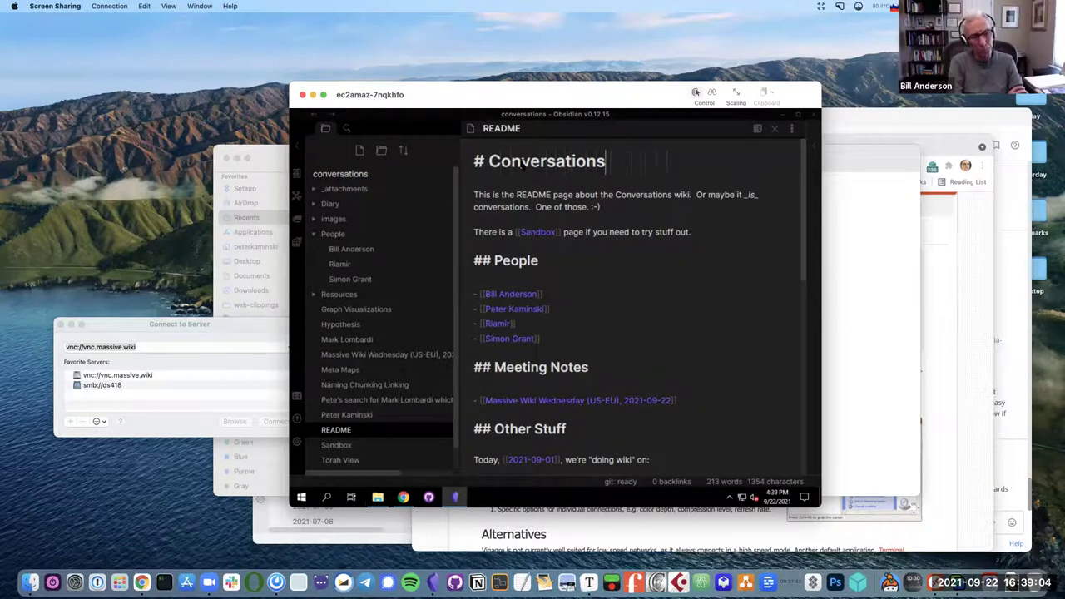
Move the second sentence into its own paragraph and start rewording 'it' as 'the wiki'.
{"action": "left_click", "coordinate": [699, 201]}
{"action": "key", "text": "BackSpace"}
{"action": "key", "text": "Return"}
{"action": "key", "text": "BackSpace"}
{"action": "key", "text": "Return"}
{"action": "key", "text": "Return"}
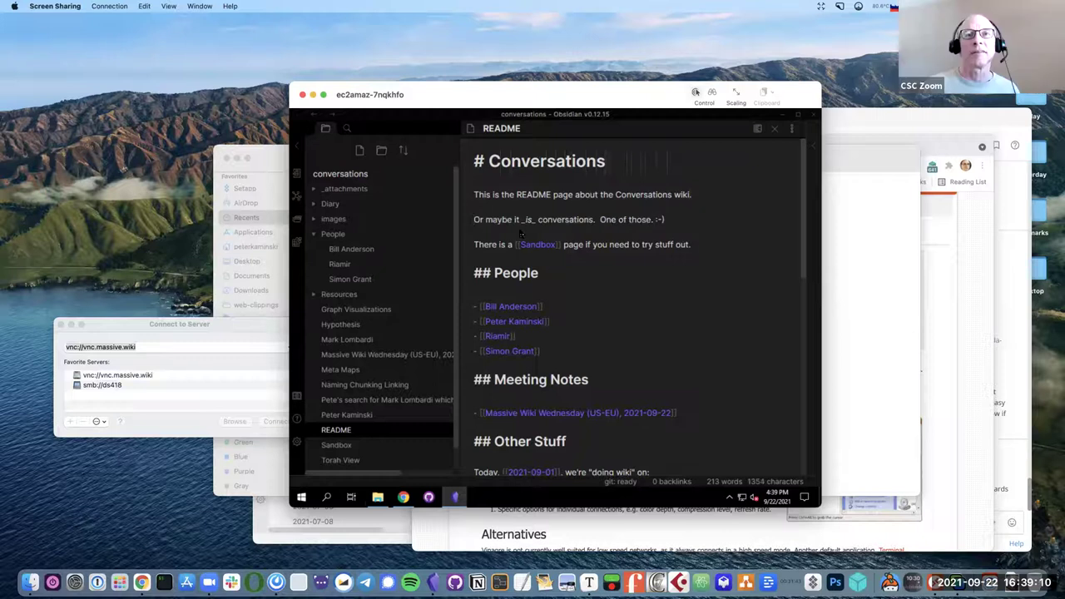
{"action": "double_click", "coordinate": [517, 219]}
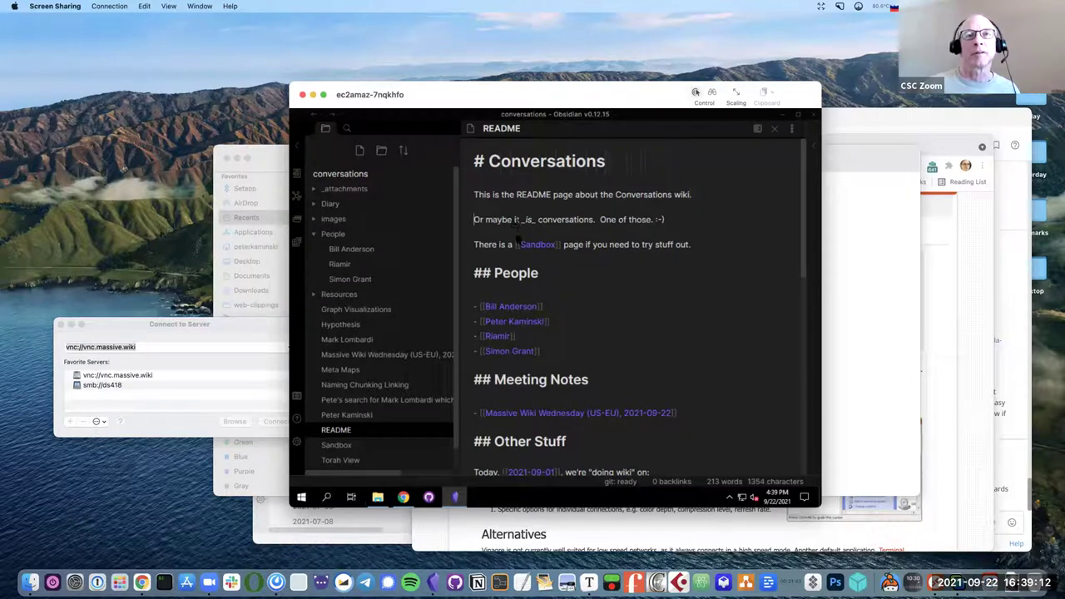
{"action": "type", "text": "thi"}
{"action": "type", "text": " wiki"}
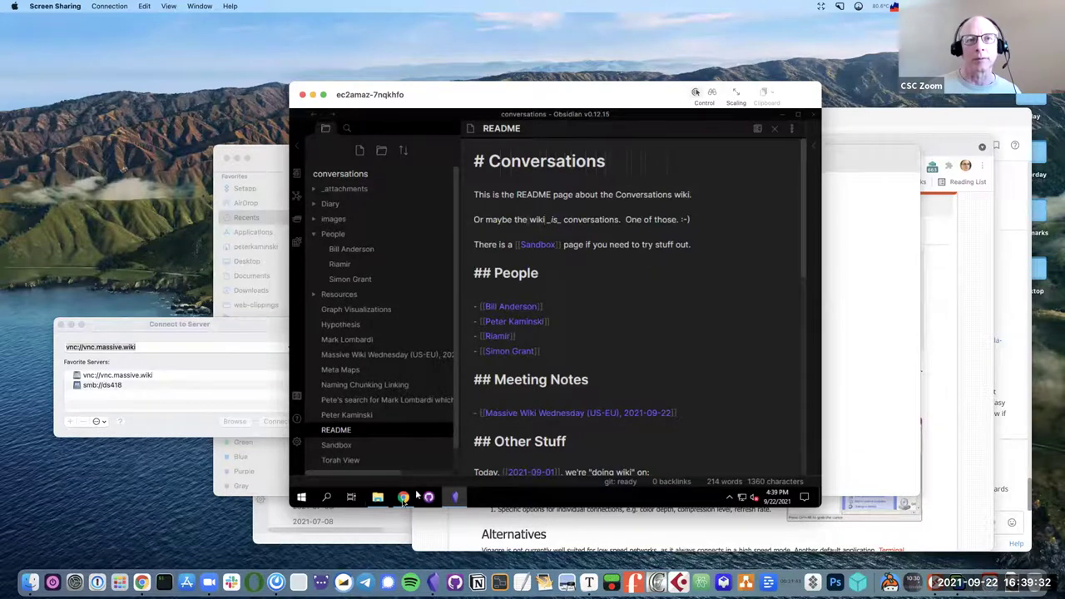
{"action": "left_click", "coordinate": [402, 497]}
Bring Chrome forward and select the knowledgecommons.wiki part of the wiki's address.
{"action": "right_click", "coordinate": [403, 497]}
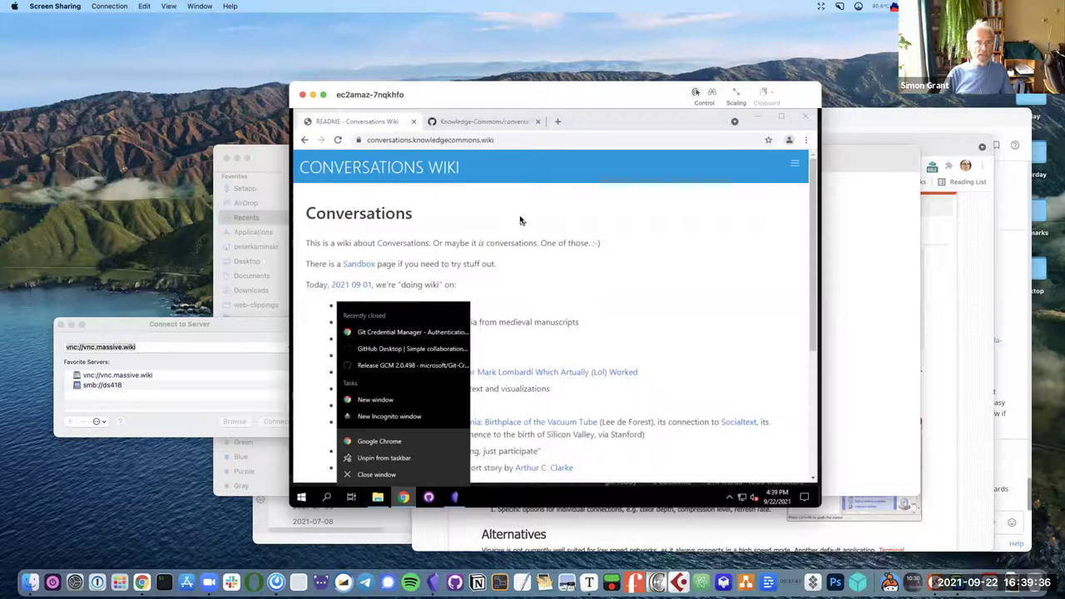
{"action": "left_click", "coordinate": [521, 140]}
{"action": "left_click", "coordinate": [529, 141]}
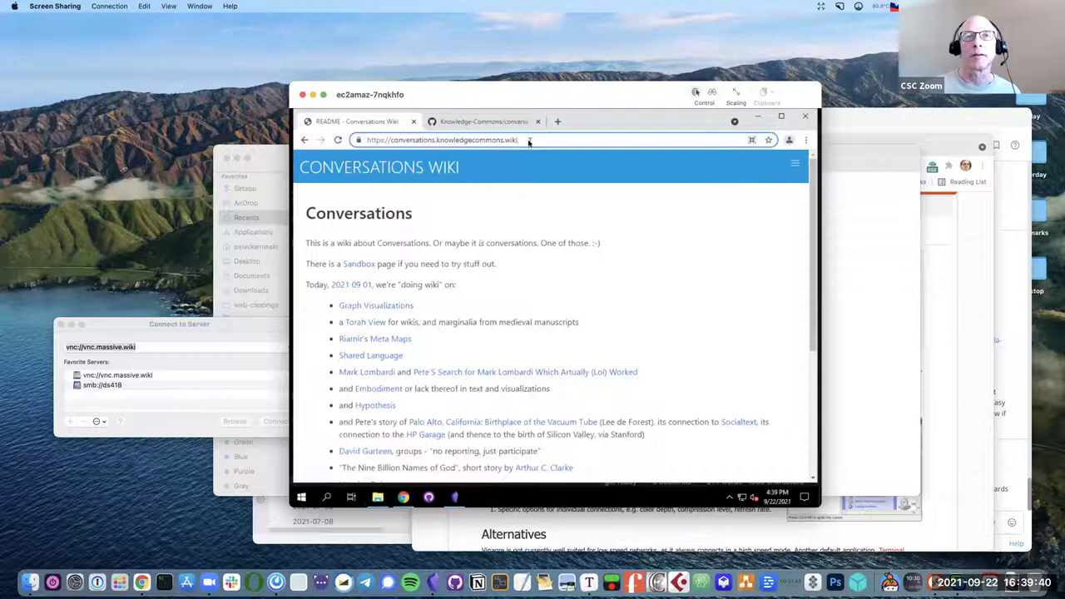
{"action": "left_click_drag", "start_coordinate": [518, 140], "coordinate": [436, 142]}
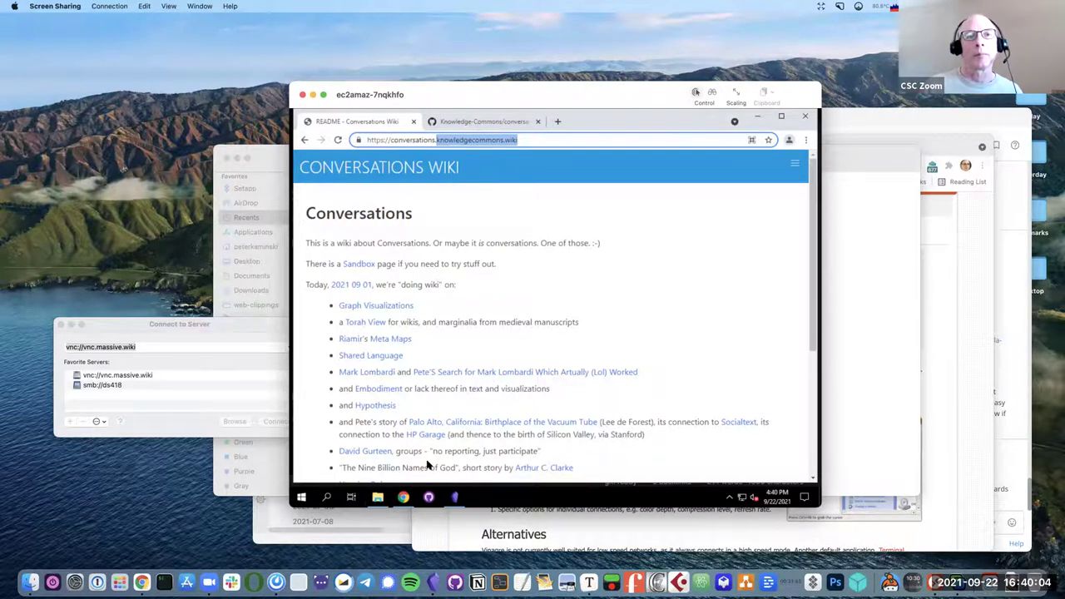
{"action": "mouse_move", "coordinate": [457, 500]}
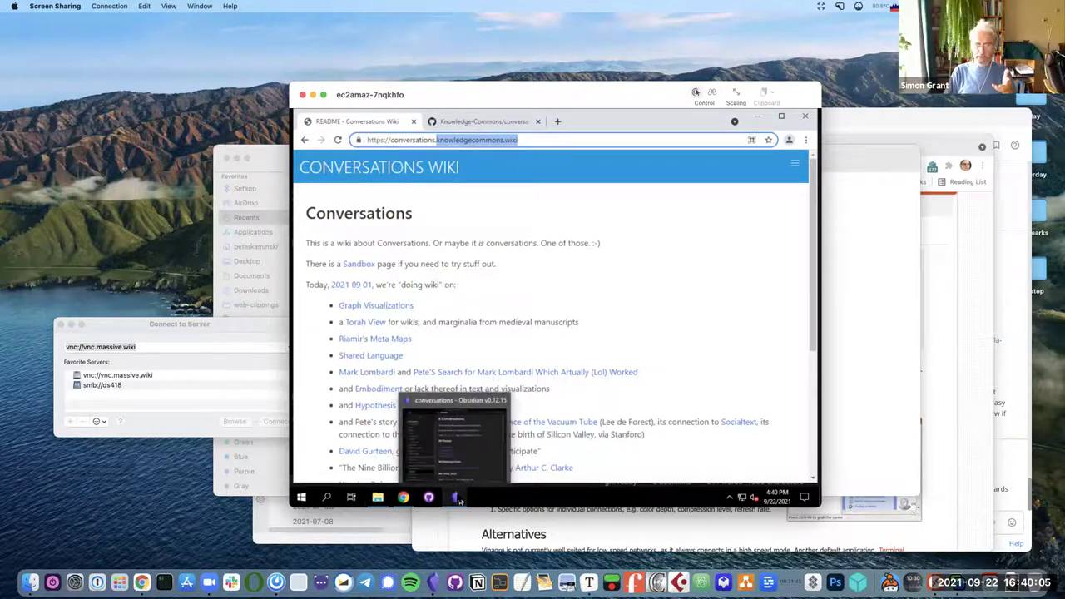
Replace 'it' with 'the wiki' in README's second sentence, keeping it on its own line.
{"action": "left_click", "coordinate": [457, 499]}
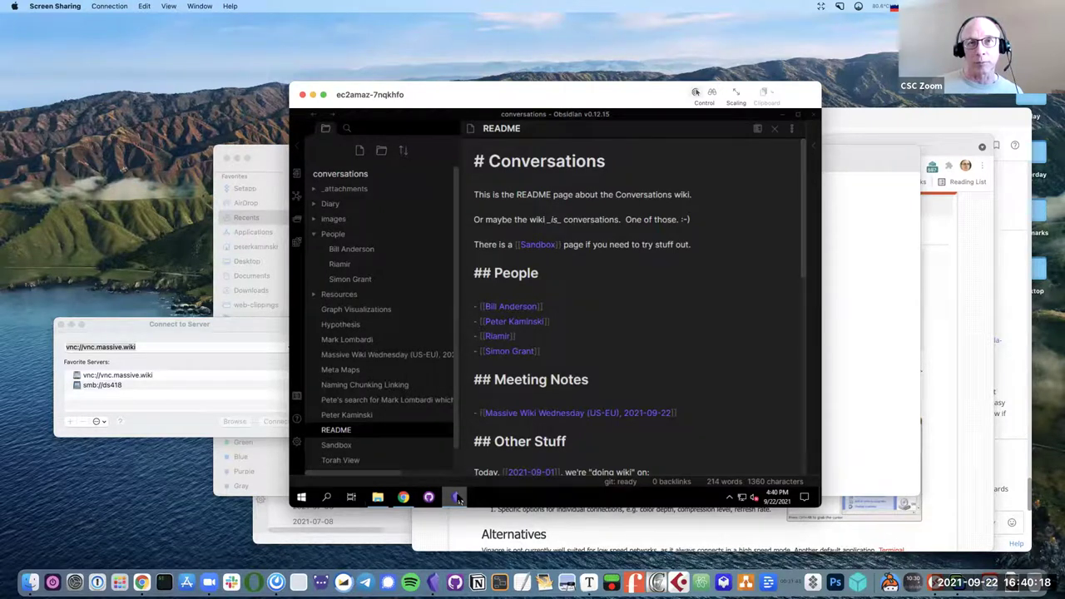
{"action": "key", "text": "BackSpace"}
{"action": "key", "text": "BackSpace"}
{"action": "key", "text": "BackSpace"}
{"action": "key", "text": "BackSpace"}
{"action": "key", "text": "BackSpace"}
{"action": "key", "text": "BackSpace"}
{"action": "key", "text": "BackSpace"}
{"action": "key", "text": "BackSpace"}
{"action": "type", "text": "it"}
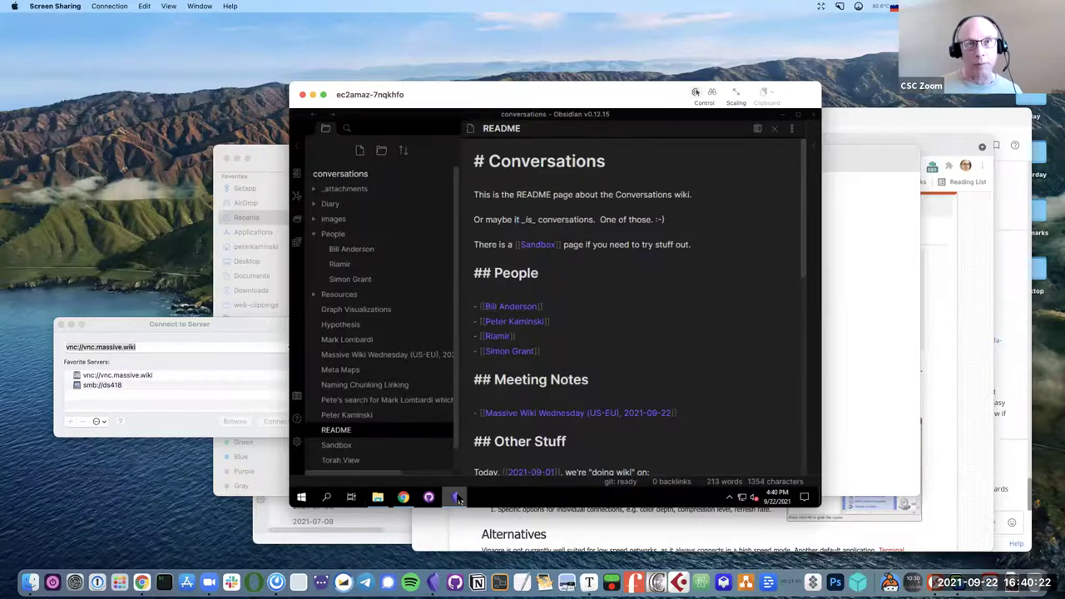
{"action": "key", "text": "BackSpace"}
{"action": "key", "text": "BackSpace"}
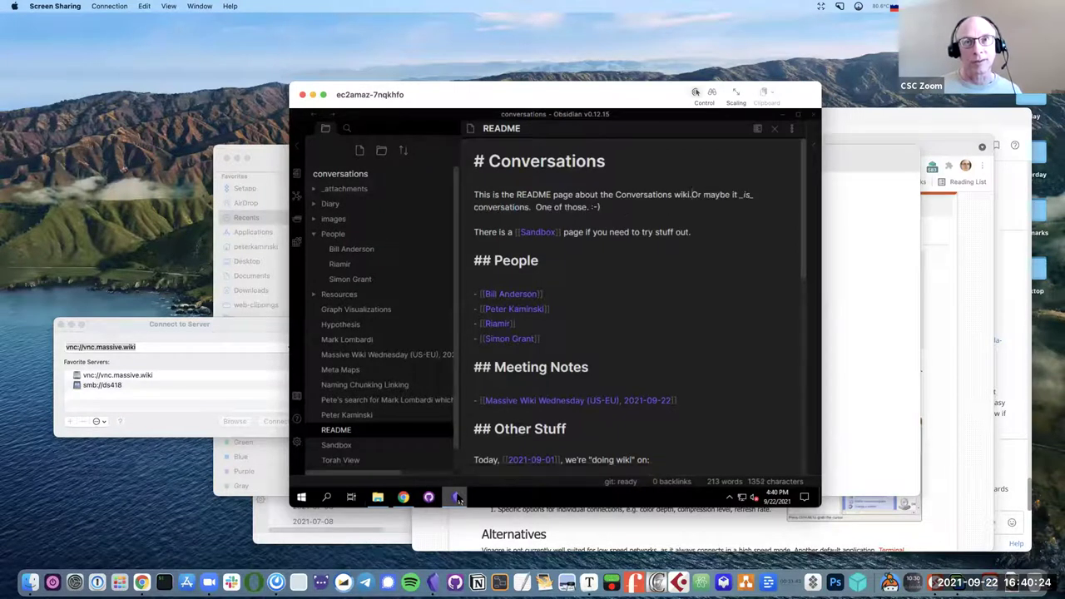
{"action": "key", "text": "Return"}
{"action": "key", "text": "Return"}
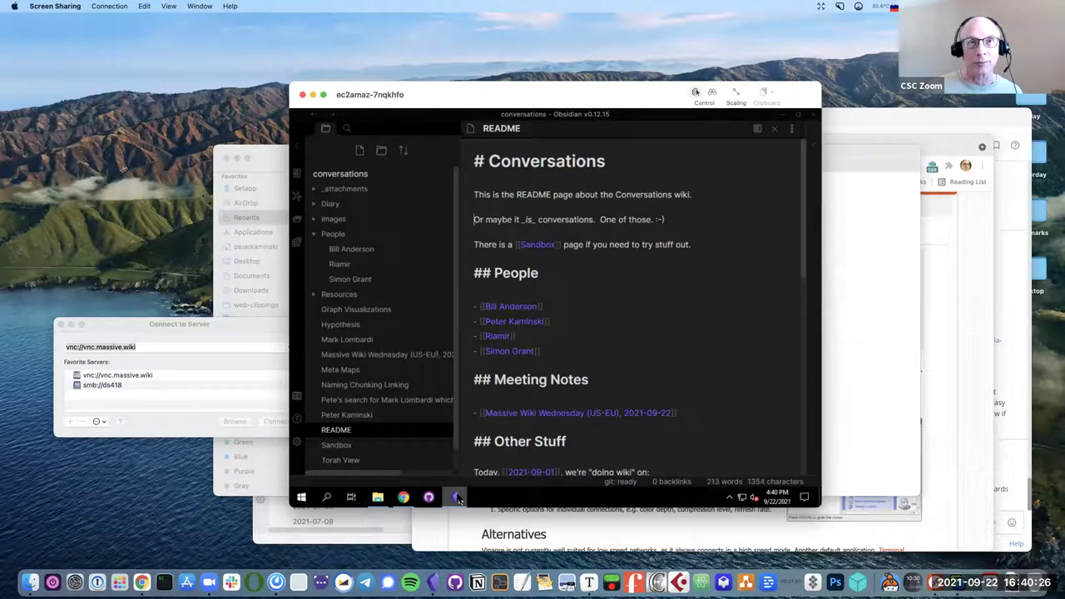
{"action": "key", "text": "BackSpace"}
{"action": "key", "text": "BackSpace"}
{"action": "type", "text": "the wiki"}
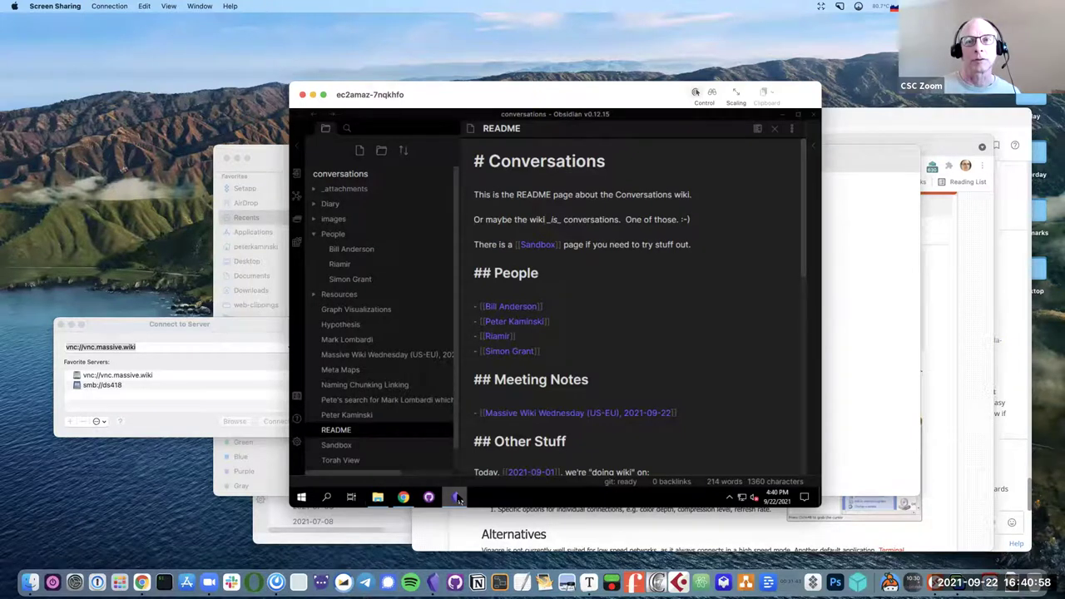
Remove a stray quote mark typed after the Riamir link.
{"action": "left_click", "coordinate": [688, 344]}
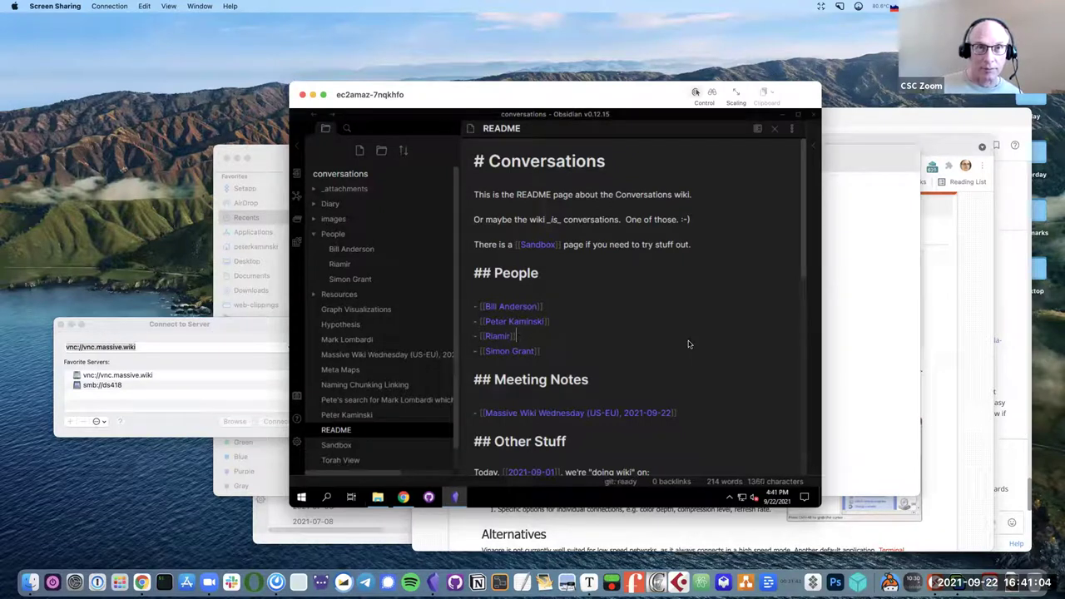
{"action": "type", "text": "\""}
{"action": "key", "text": "BackSpace"}
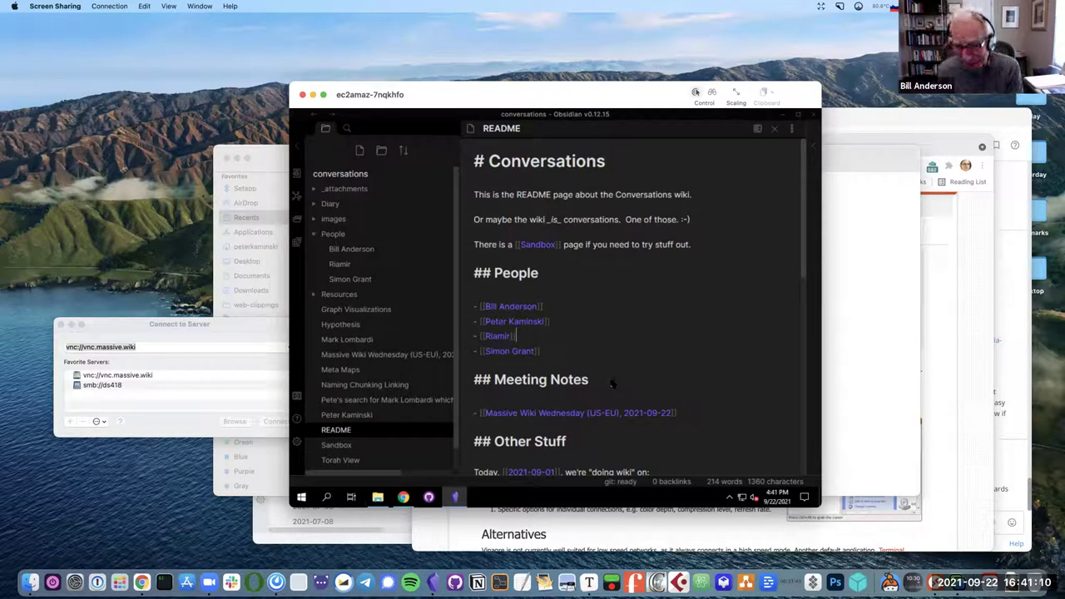
{"action": "left_click", "coordinate": [301, 444]}
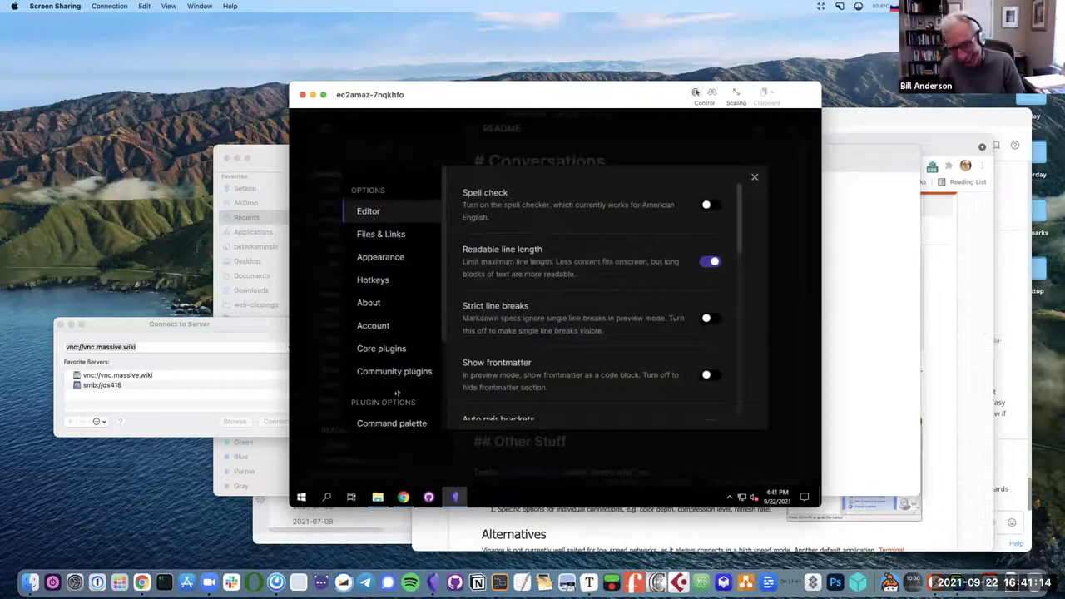
{"action": "left_click", "coordinate": [381, 283]}
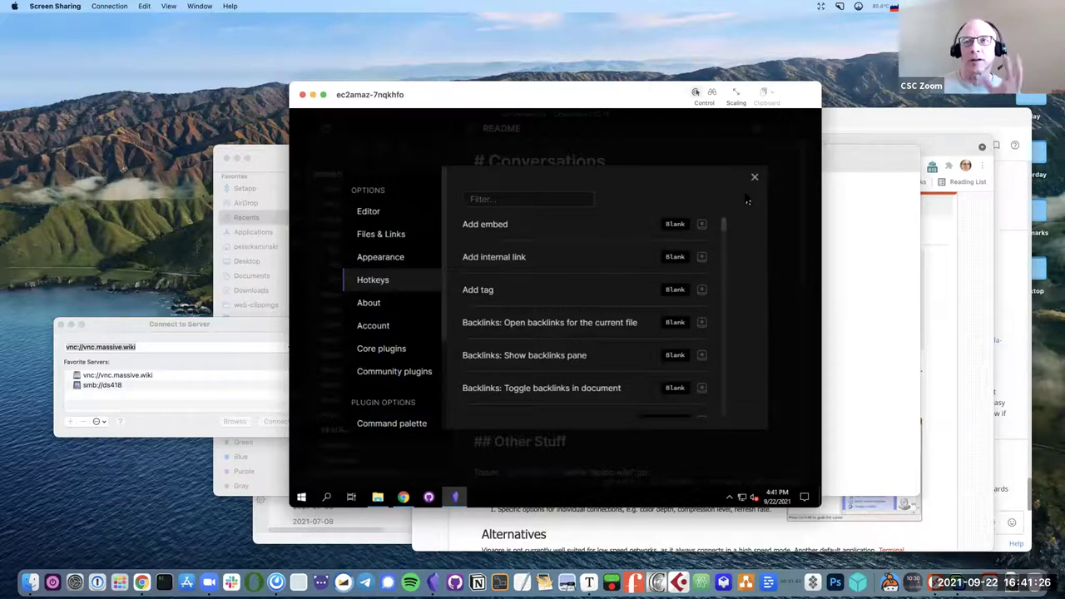
{"action": "left_click", "coordinate": [548, 201]}
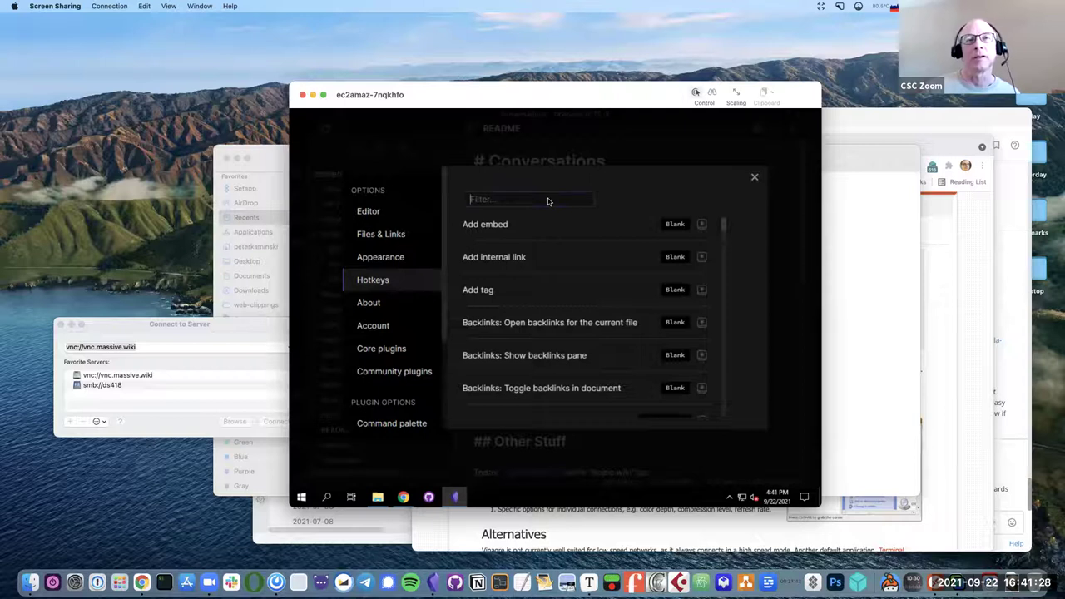
{"action": "type", "text": "ti"}
{"action": "key", "text": "BackSpace"}
{"action": "key", "text": "BackSpace"}
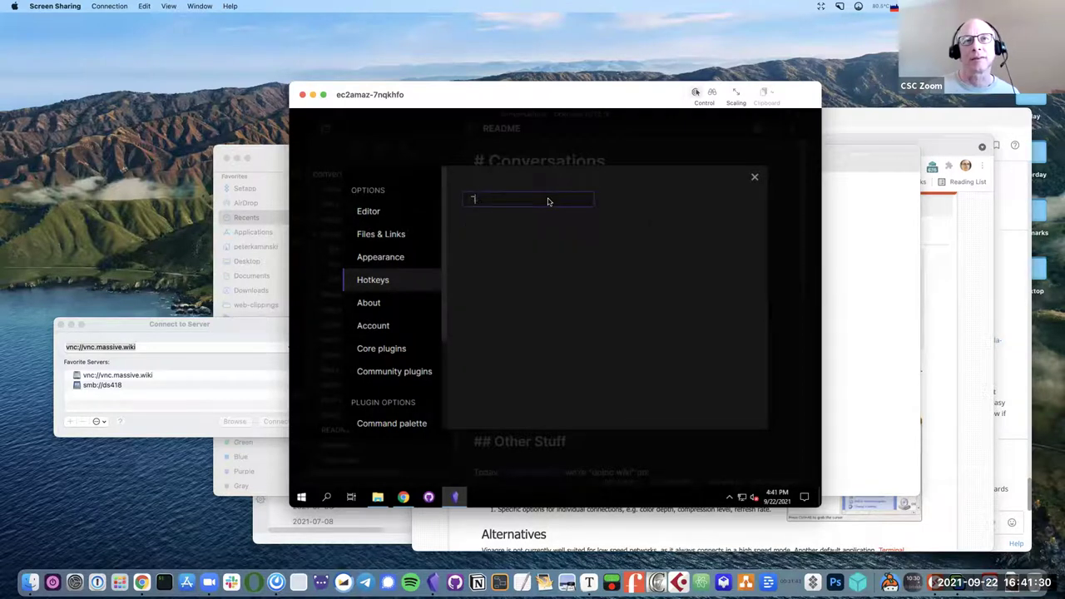
{"action": "type", "text": "git"}
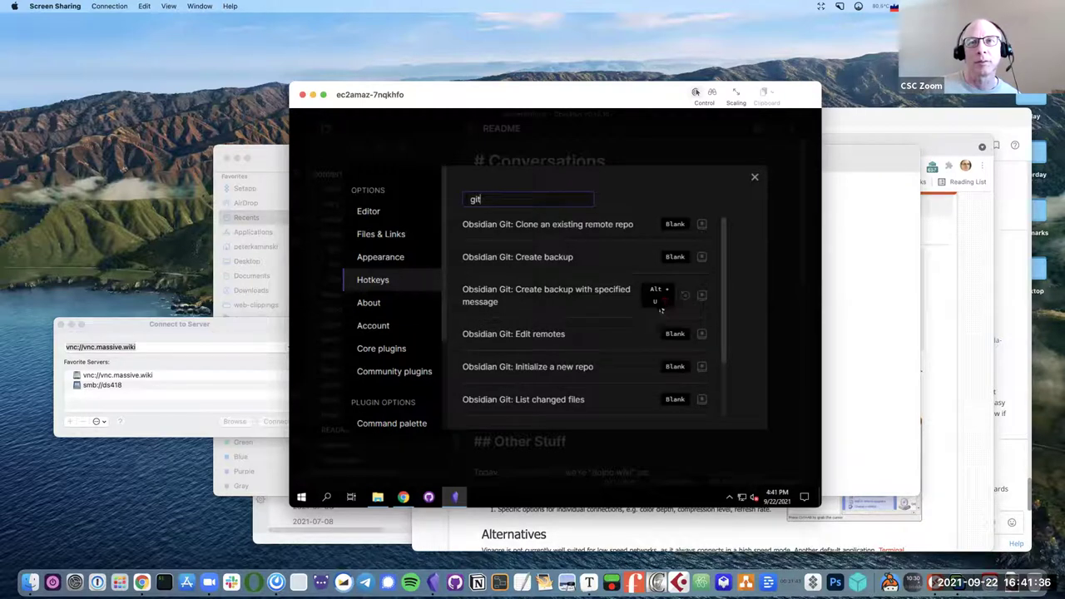
{"action": "scroll", "coordinate": [657, 311], "scroll_direction": "down", "scroll_amount": 2}
{"action": "scroll", "coordinate": [658, 311], "scroll_direction": "up", "scroll_amount": 2}
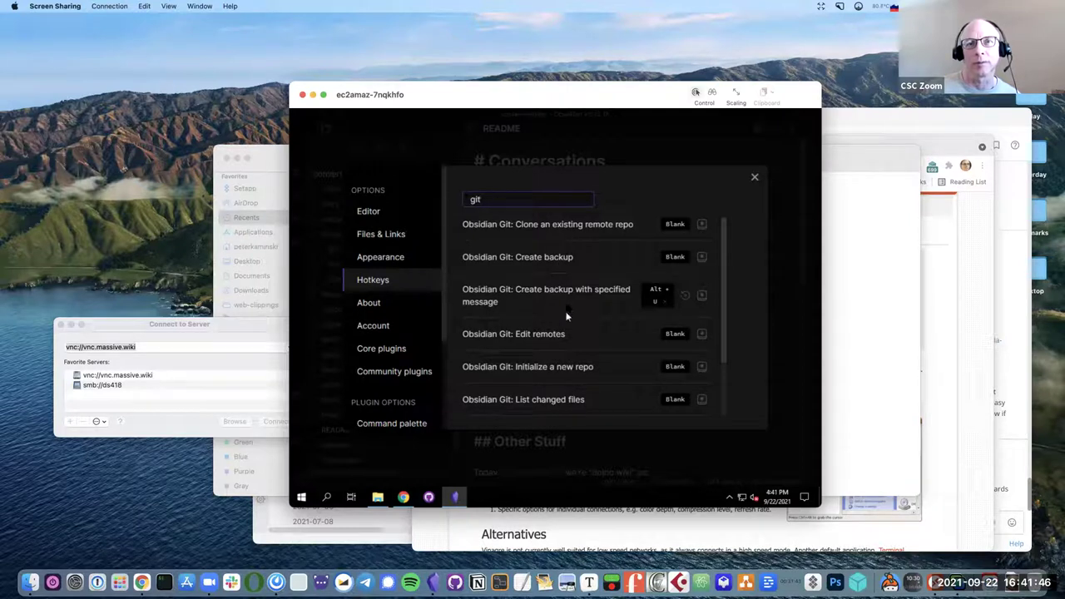
{"action": "scroll", "coordinate": [571, 300], "scroll_direction": "down", "scroll_amount": 2}
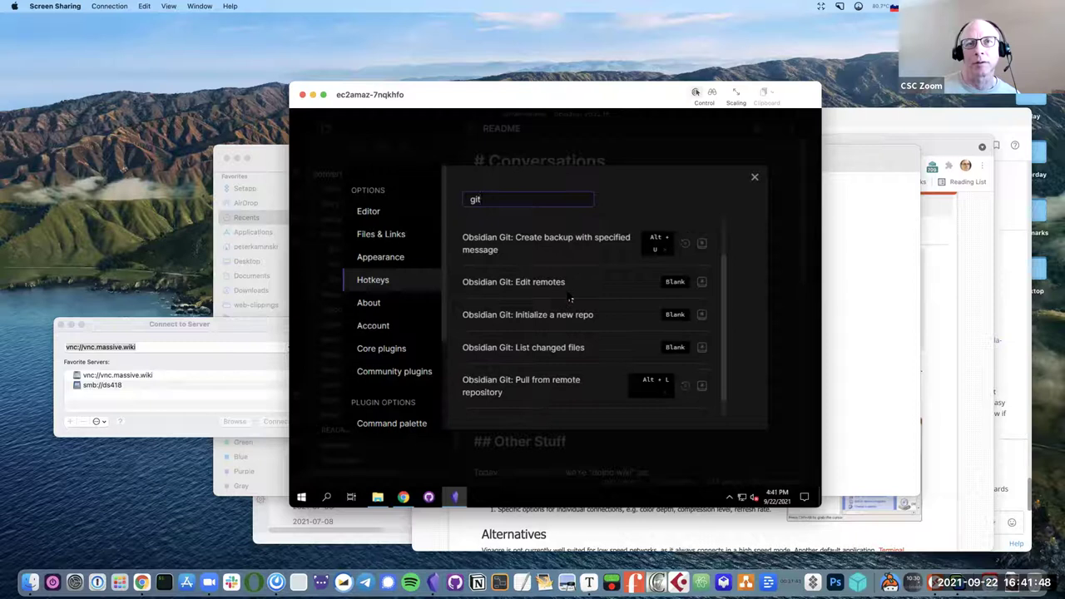
{"action": "scroll", "coordinate": [571, 299], "scroll_direction": "up", "scroll_amount": 1}
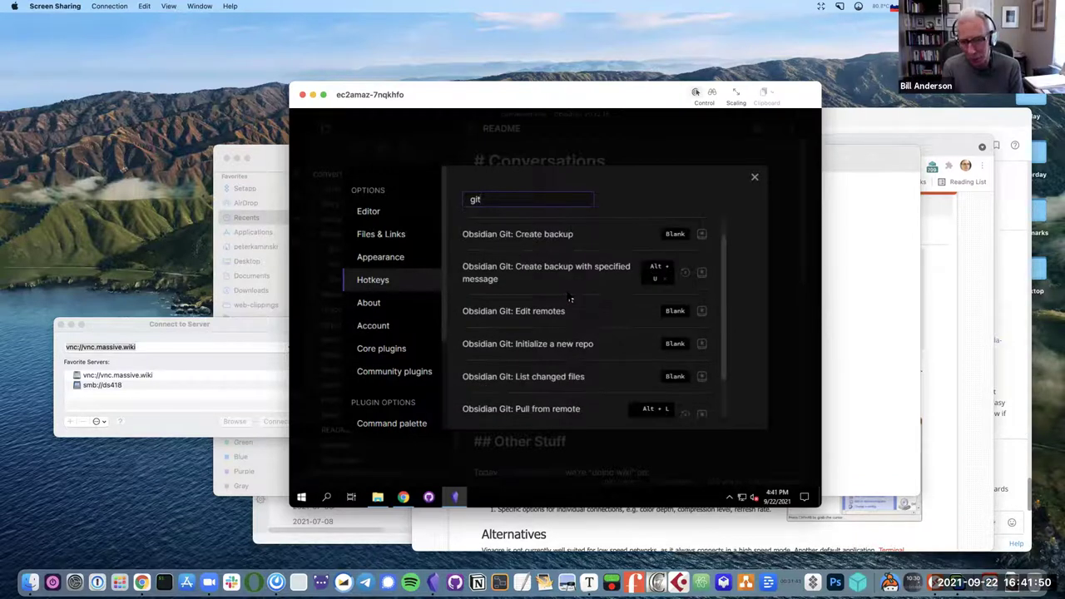
{"action": "scroll", "coordinate": [571, 300], "scroll_direction": "up", "scroll_amount": 1}
{"action": "scroll", "coordinate": [571, 300], "scroll_direction": "down", "scroll_amount": 2}
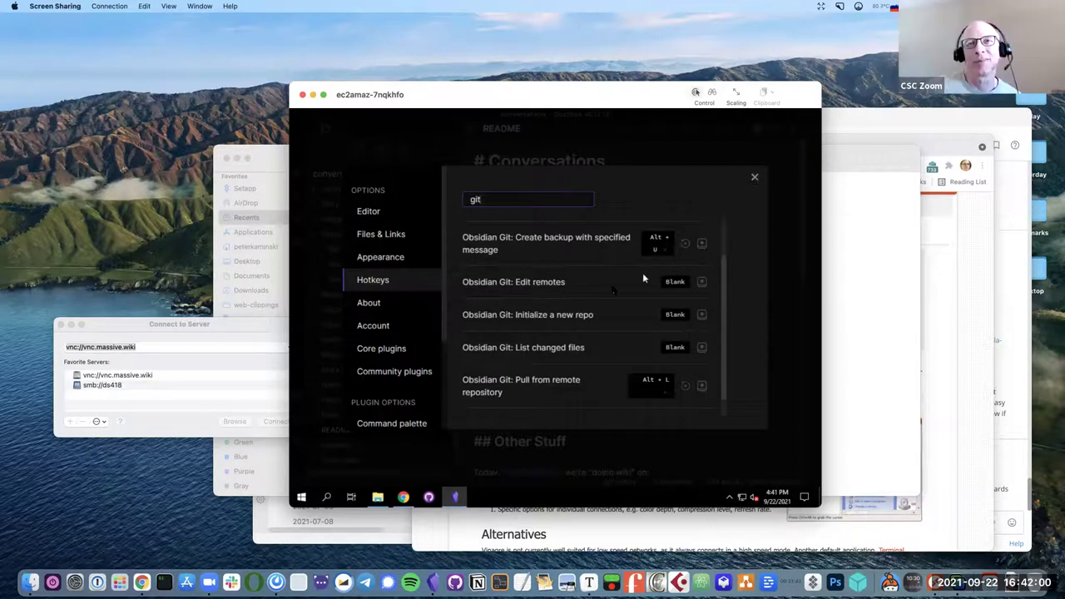
{"action": "scroll", "coordinate": [610, 293], "scroll_direction": "up", "scroll_amount": 2}
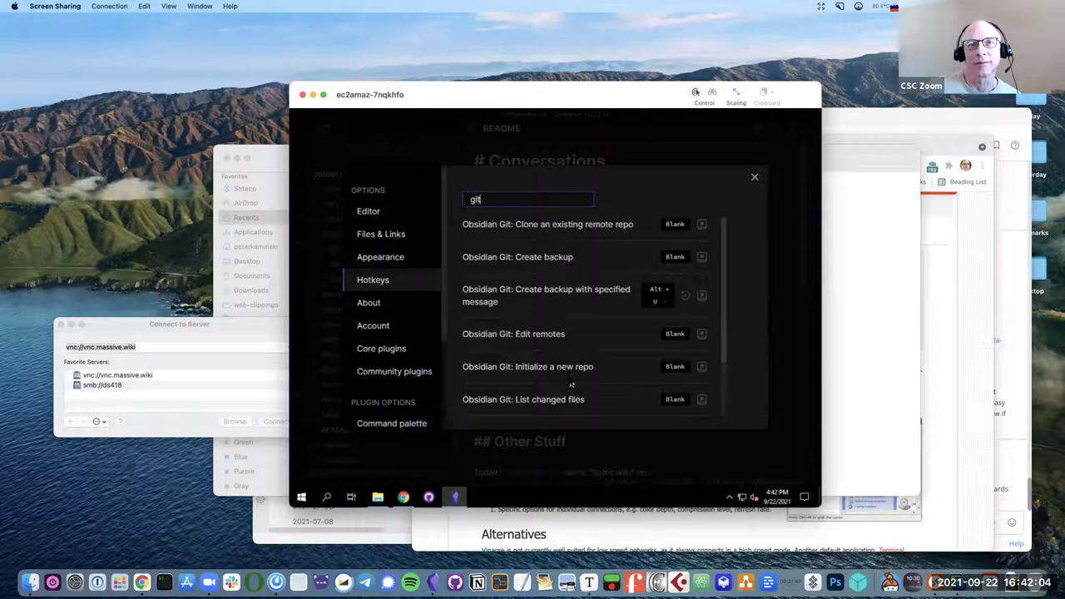
{"action": "scroll", "coordinate": [573, 378], "scroll_direction": "down", "scroll_amount": 2}
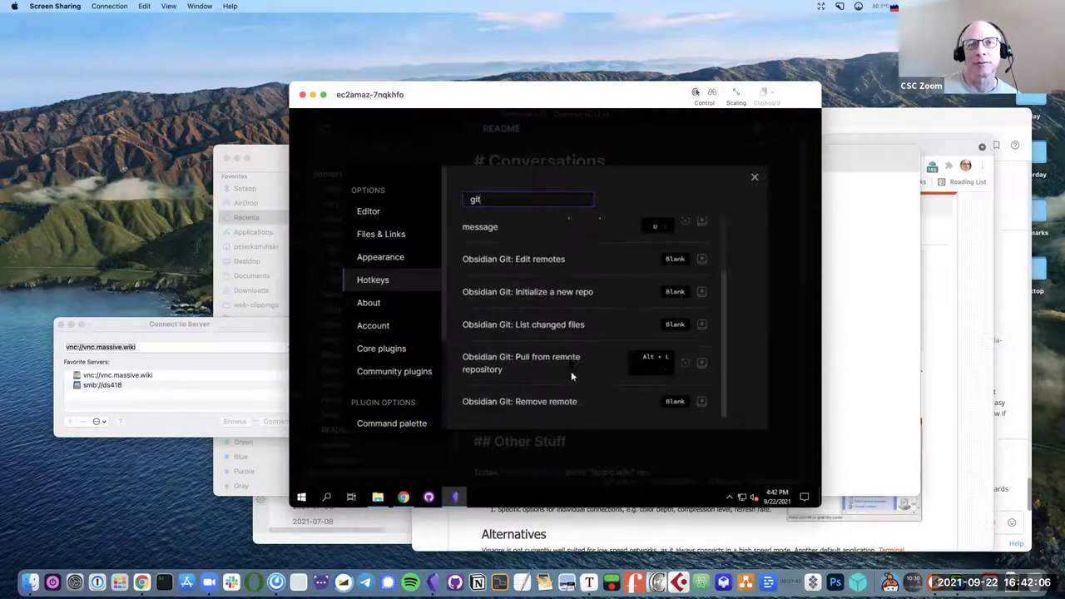
{"action": "left_click", "coordinate": [755, 179]}
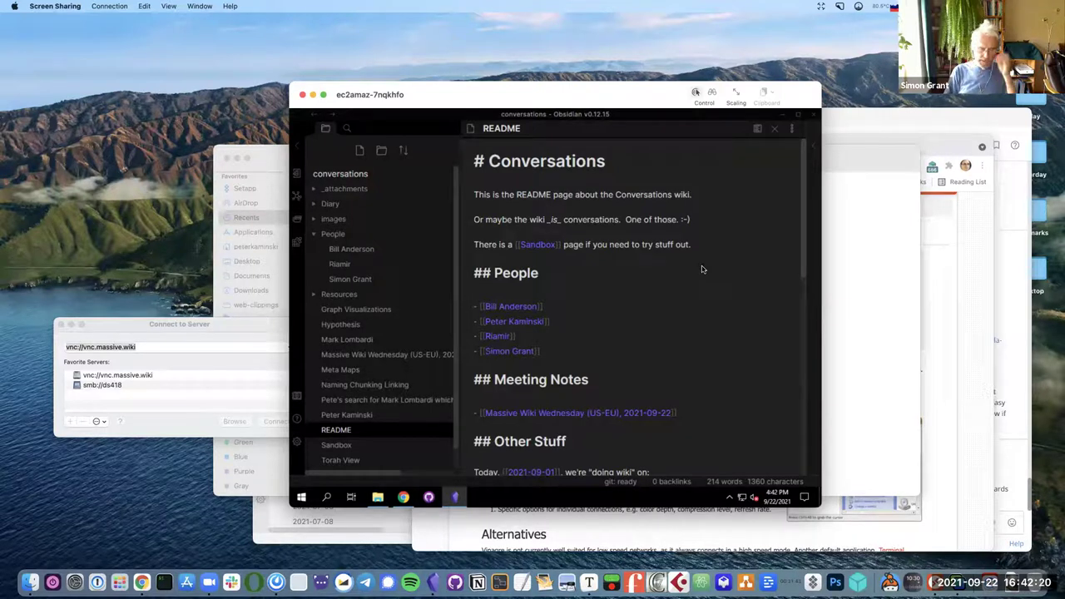
{"action": "key", "text": "alt+Tab"}
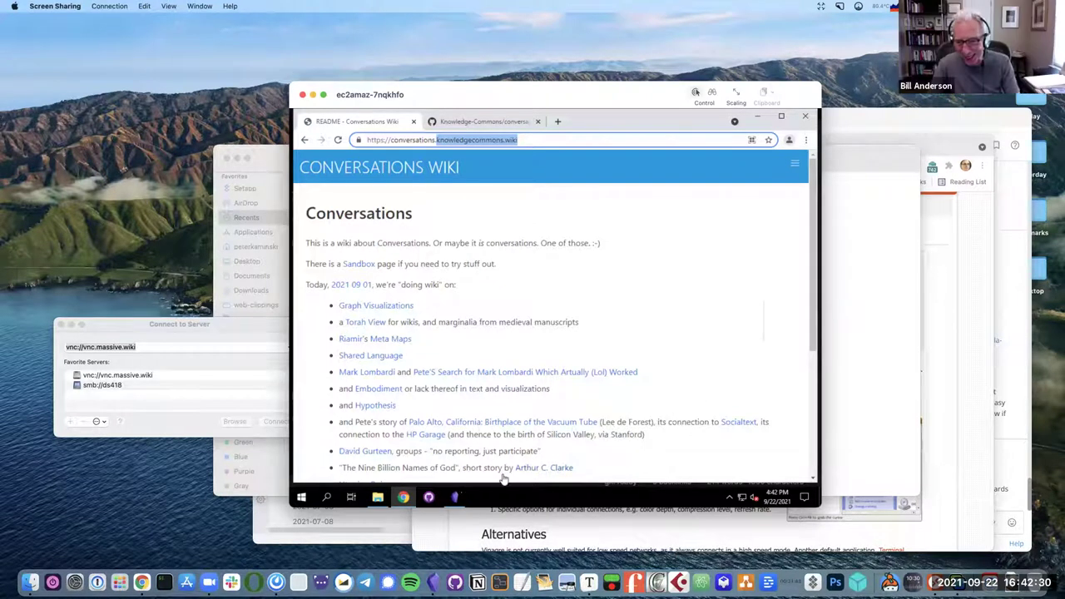
{"action": "left_click", "coordinate": [455, 496]}
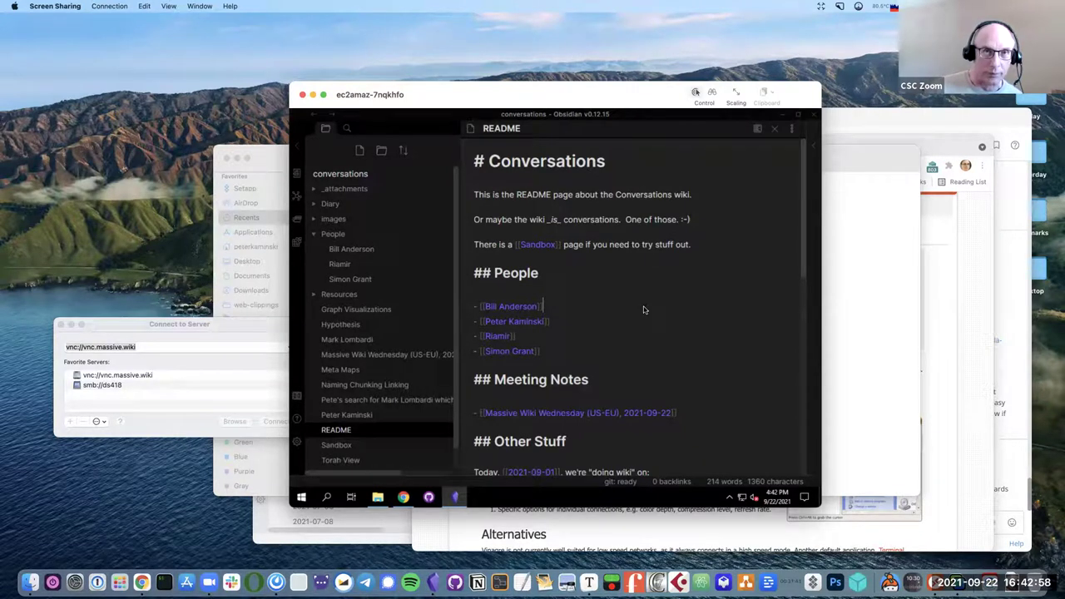
{"action": "type", "text": "\"~"}
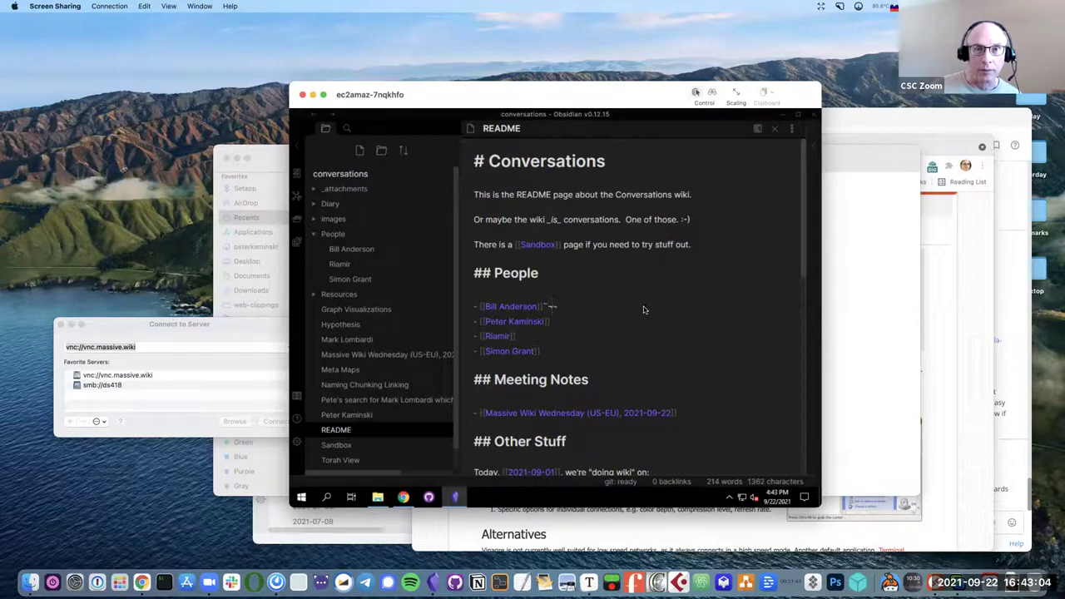
{"action": "key", "text": "BackSpace"}
{"action": "key", "text": "BackSpace"}
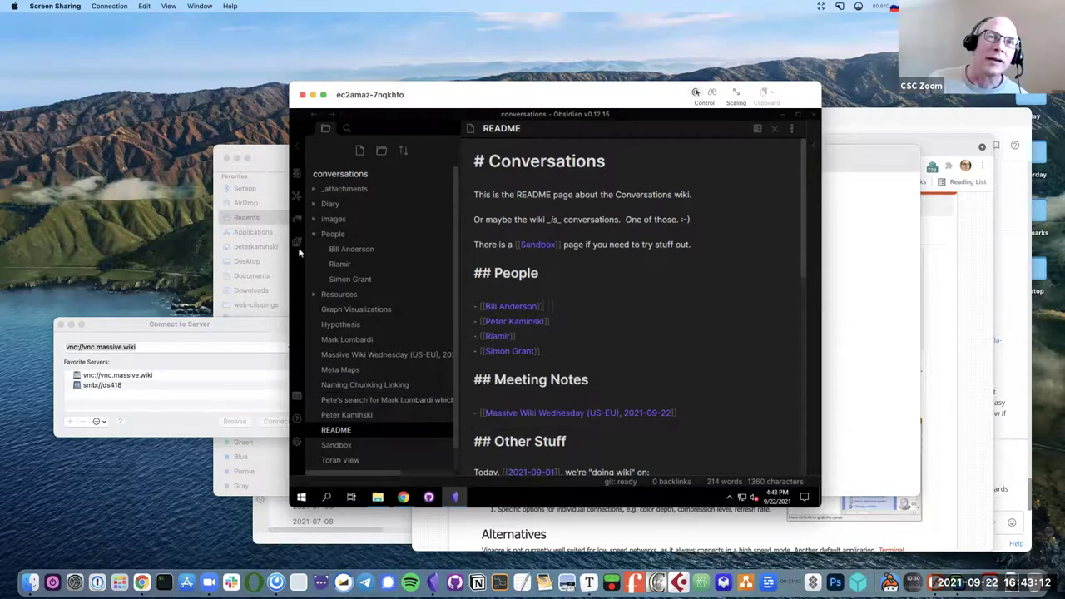
{"action": "left_click", "coordinate": [297, 222]}
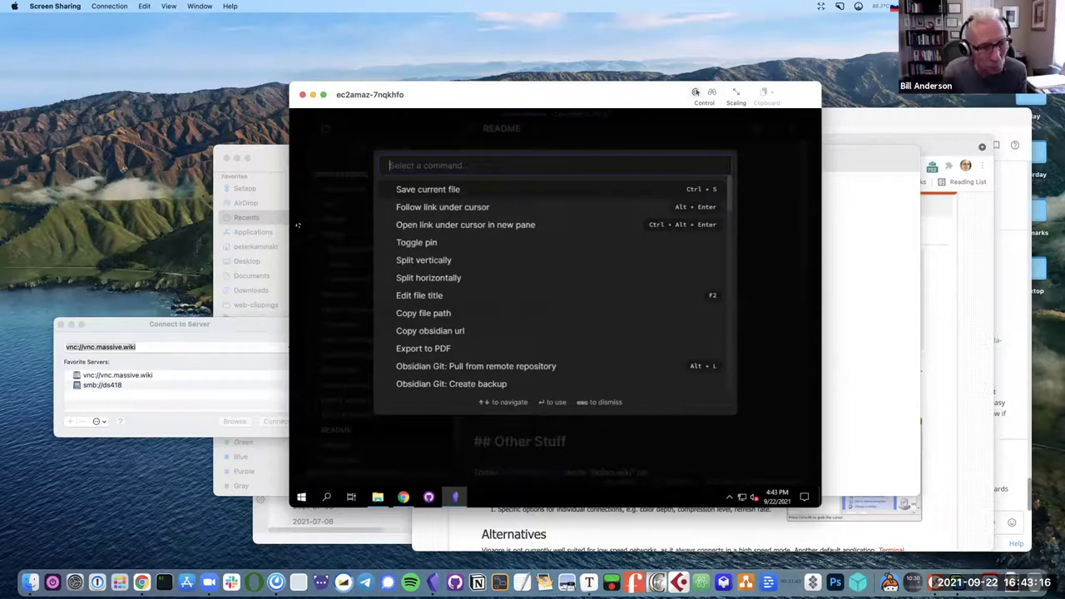
Create an Obsidian Git backup with the message 'new edits from vnc.massive.wiki'.
{"action": "type", "text": "backup"}
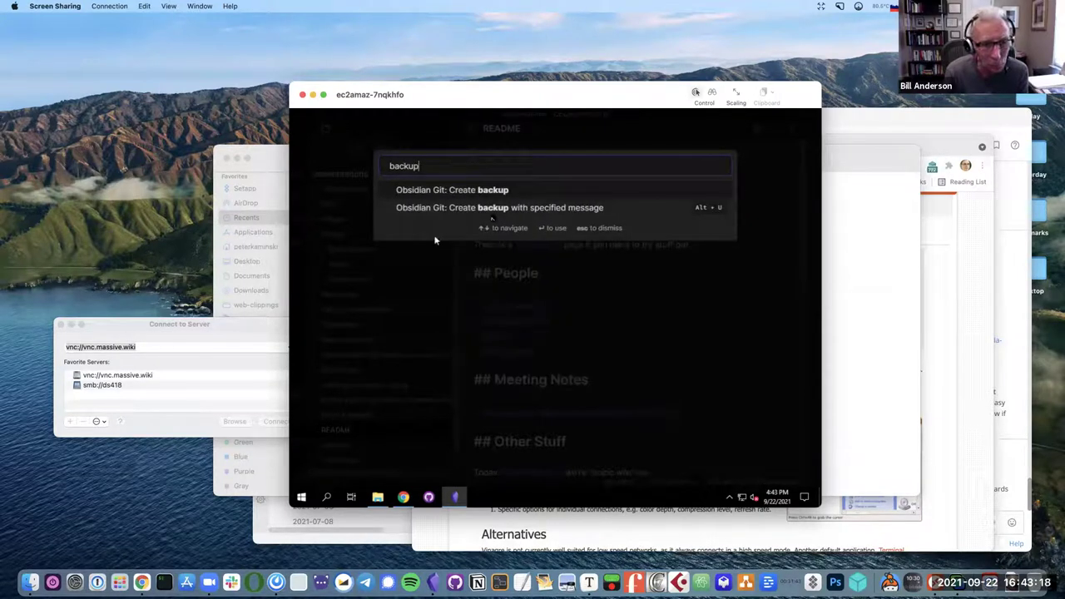
{"action": "left_click", "coordinate": [518, 213]}
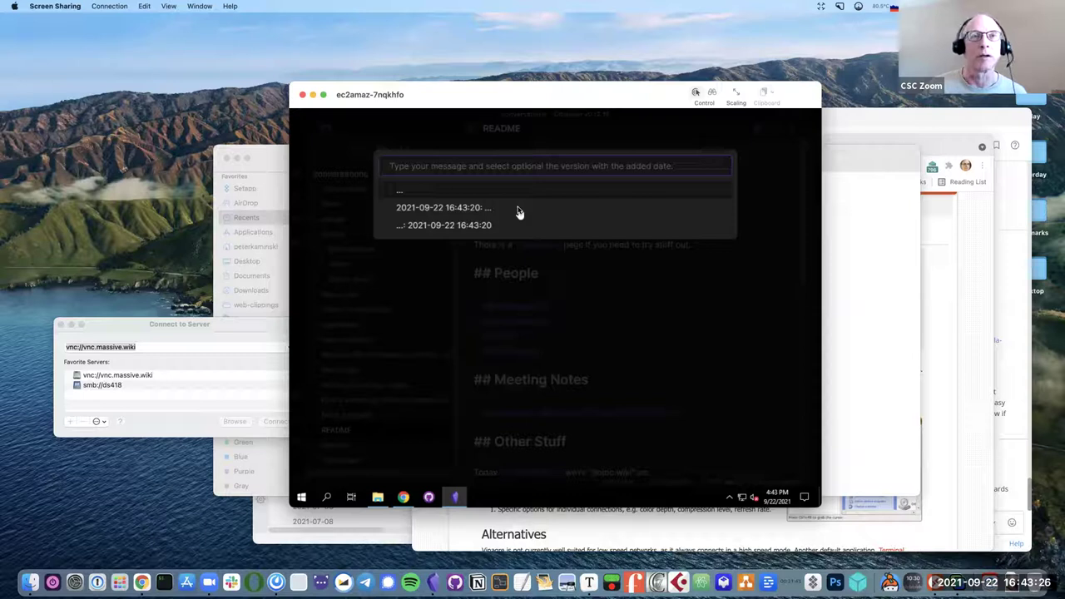
{"action": "type", "text": "new edi"}
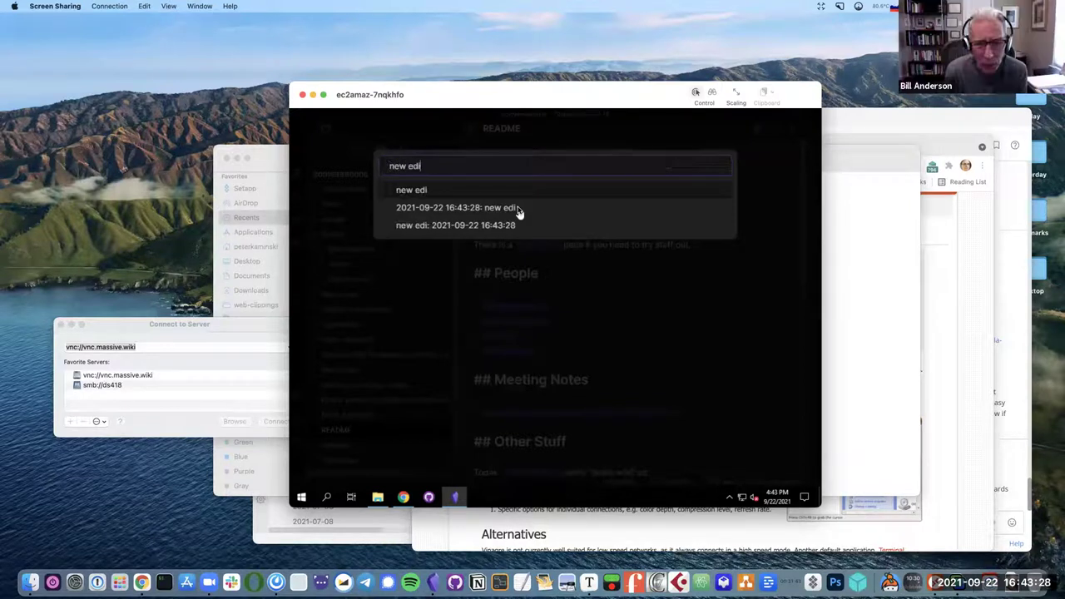
{"action": "type", "text": "ts fr"}
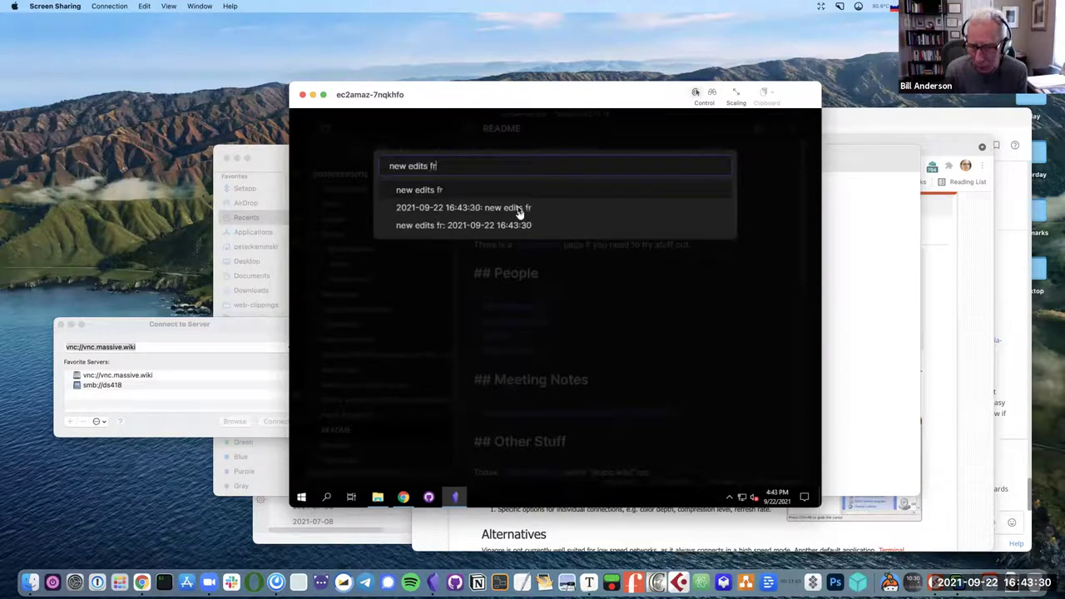
{"action": "type", "text": "om vnc."}
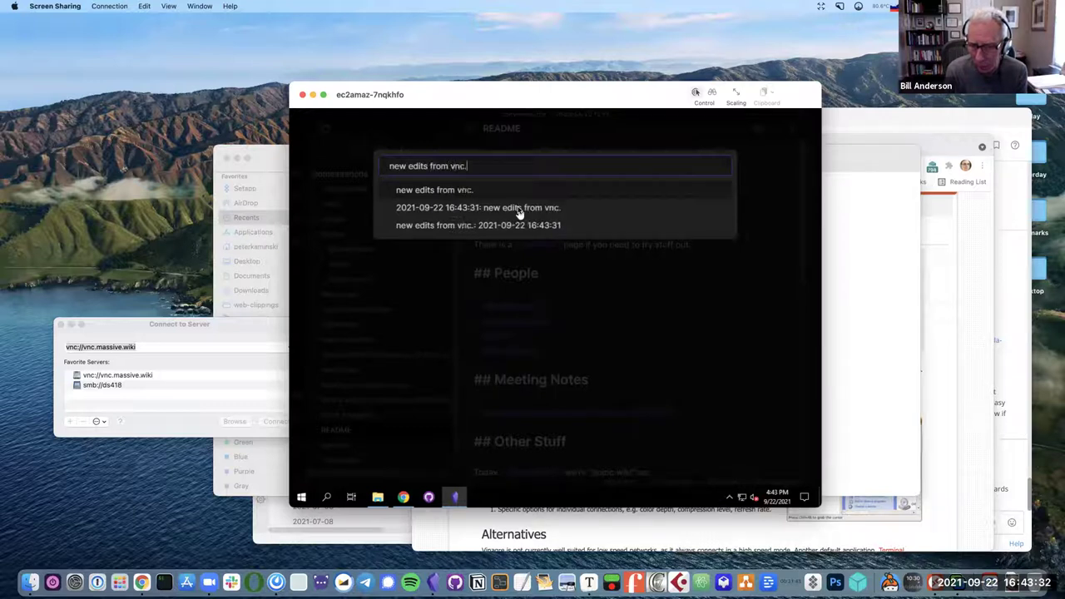
{"action": "type", "text": "massive."}
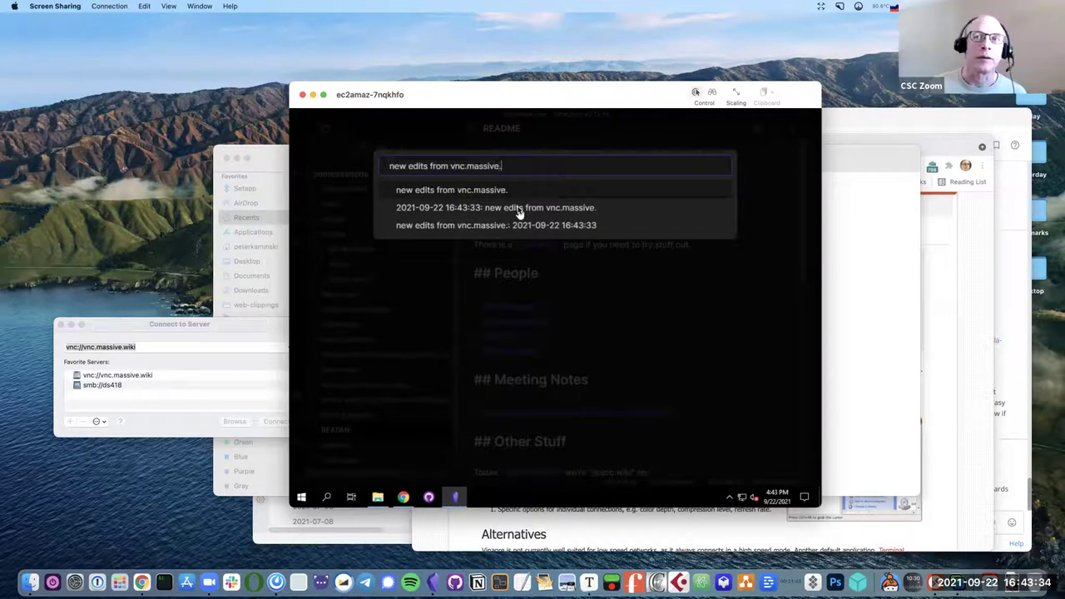
{"action": "type", "text": "wiki"}
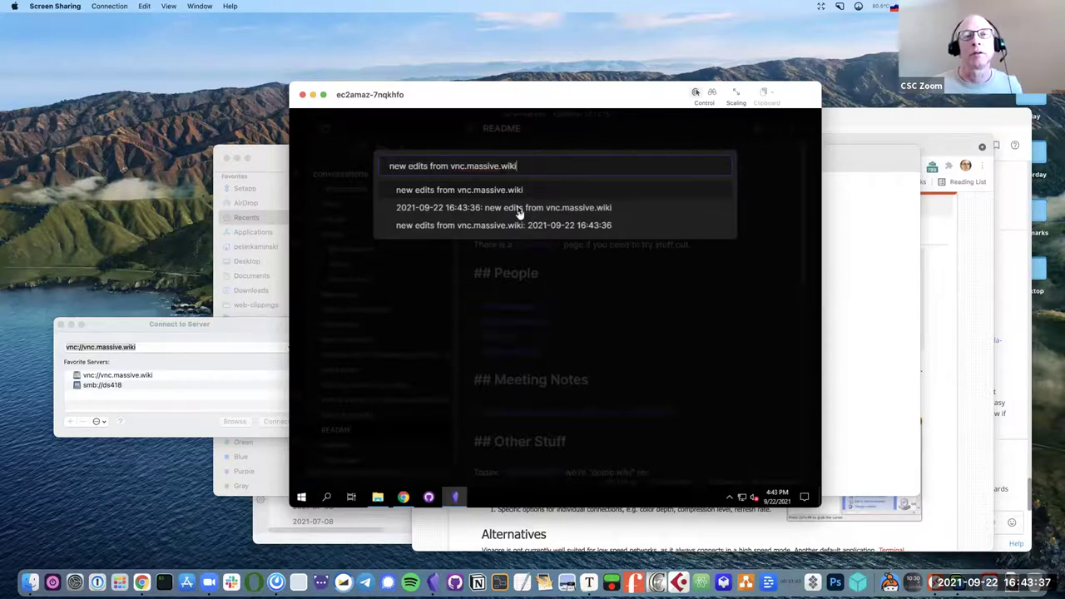
{"action": "key", "text": "Return"}
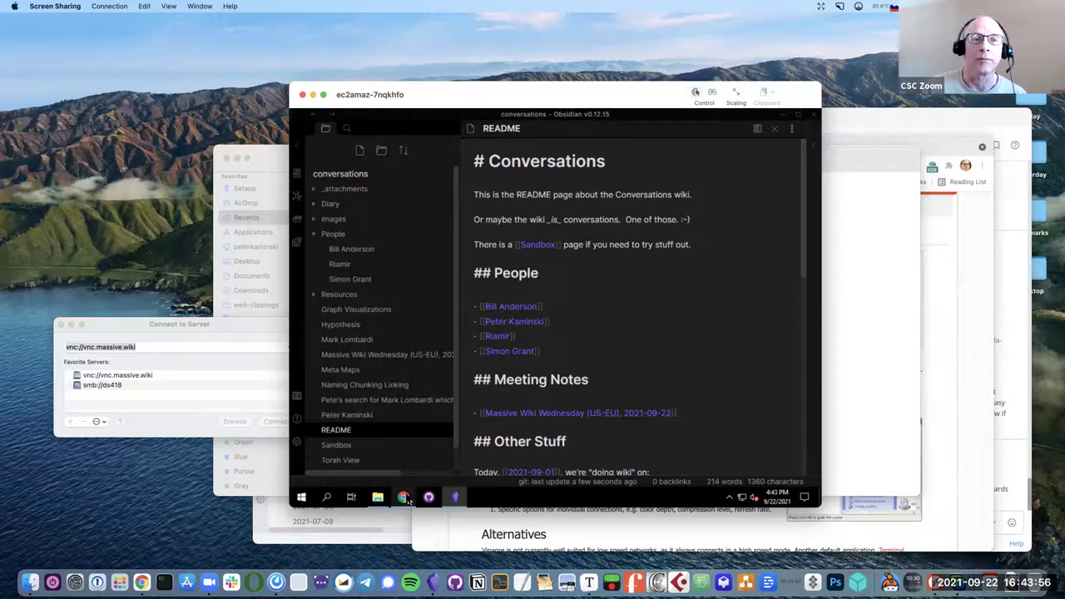
{"action": "left_click", "coordinate": [404, 497]}
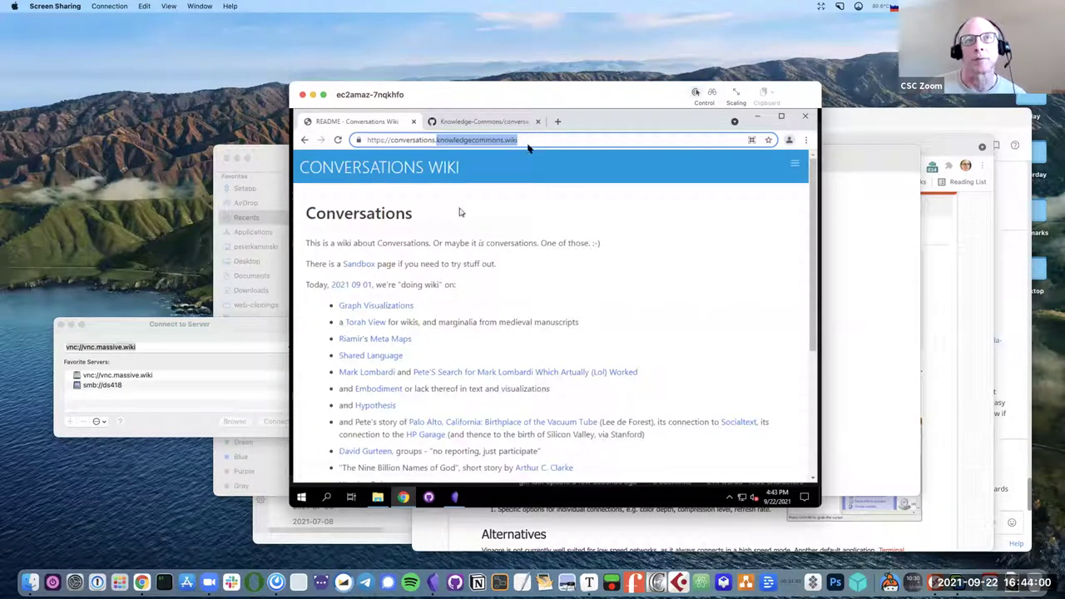
Reload the Conversations Wiki to show the edited README, then follow a People link to its 404 page.
{"action": "left_click", "coordinate": [338, 139]}
{"action": "left_click", "coordinate": [338, 139]}
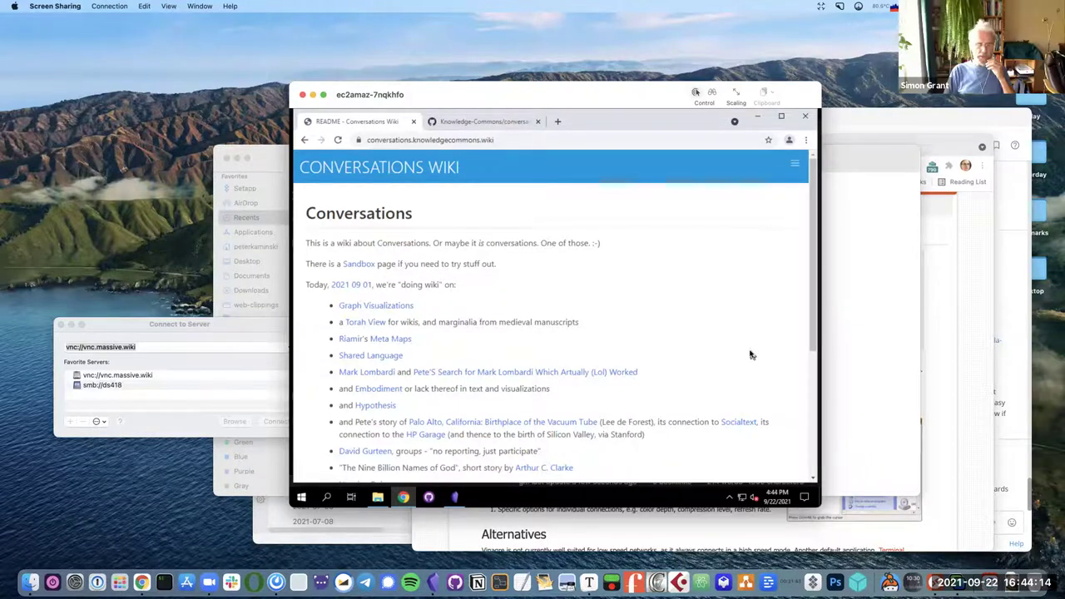
{"action": "left_click", "coordinate": [338, 140]}
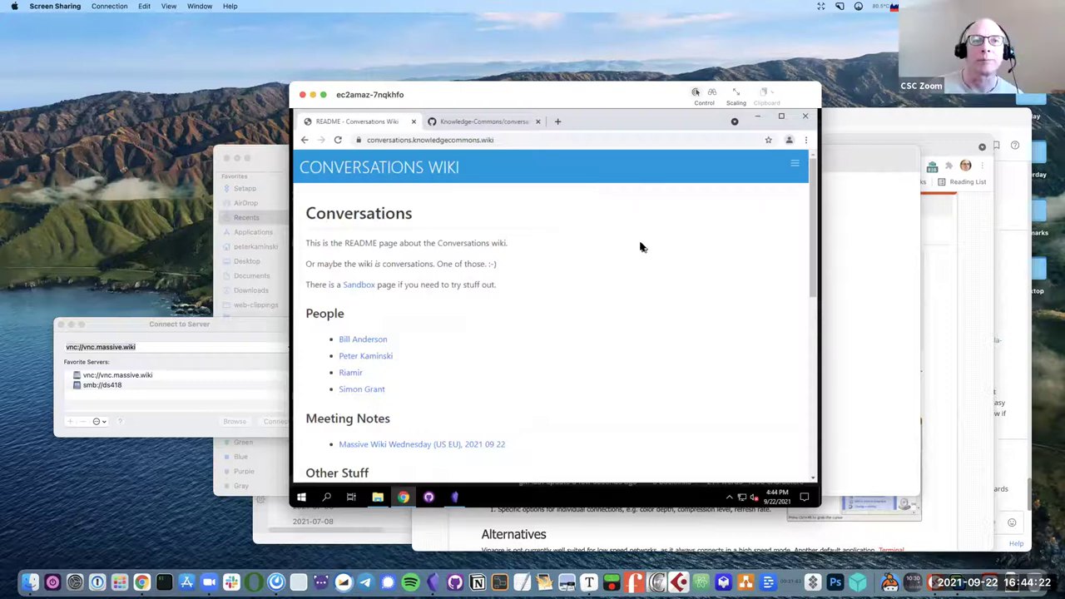
{"action": "scroll", "coordinate": [641, 247], "scroll_direction": "down", "scroll_amount": 10}
{"action": "scroll", "coordinate": [374, 398], "scroll_direction": "up", "scroll_amount": 10}
{"action": "left_click", "coordinate": [371, 391]}
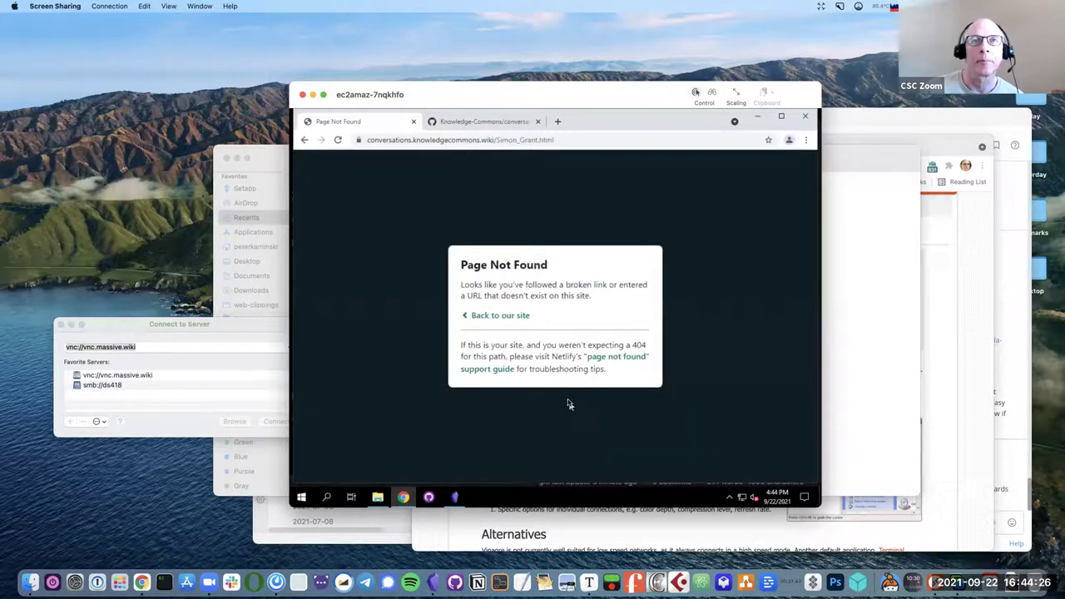
{"action": "left_click", "coordinate": [494, 321]}
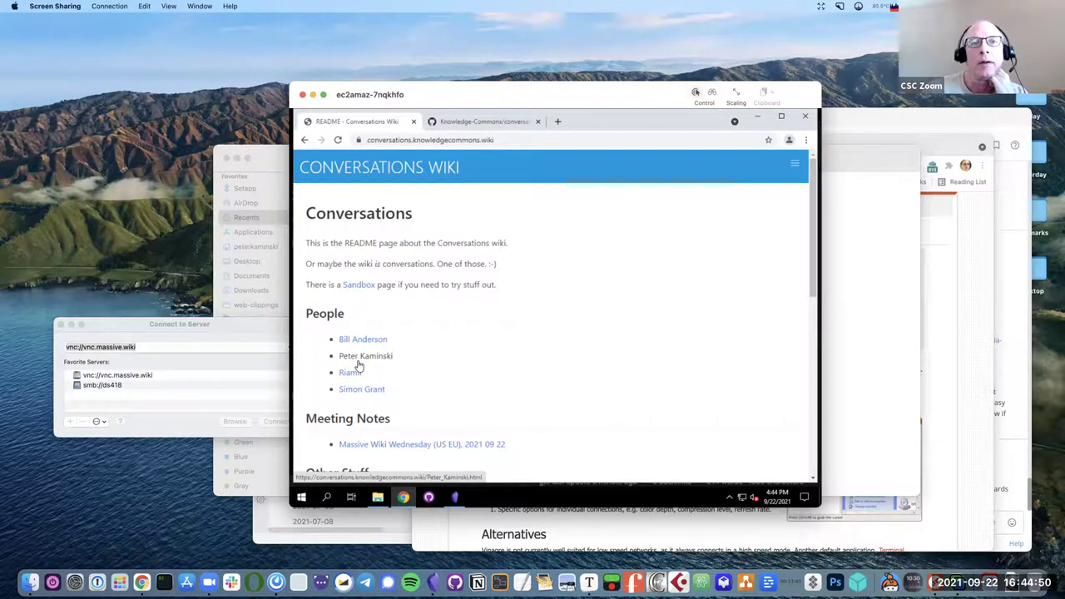
Switch back to the Obsidian window showing the Conversations Wiki README note.
{"action": "left_click", "coordinate": [456, 498]}
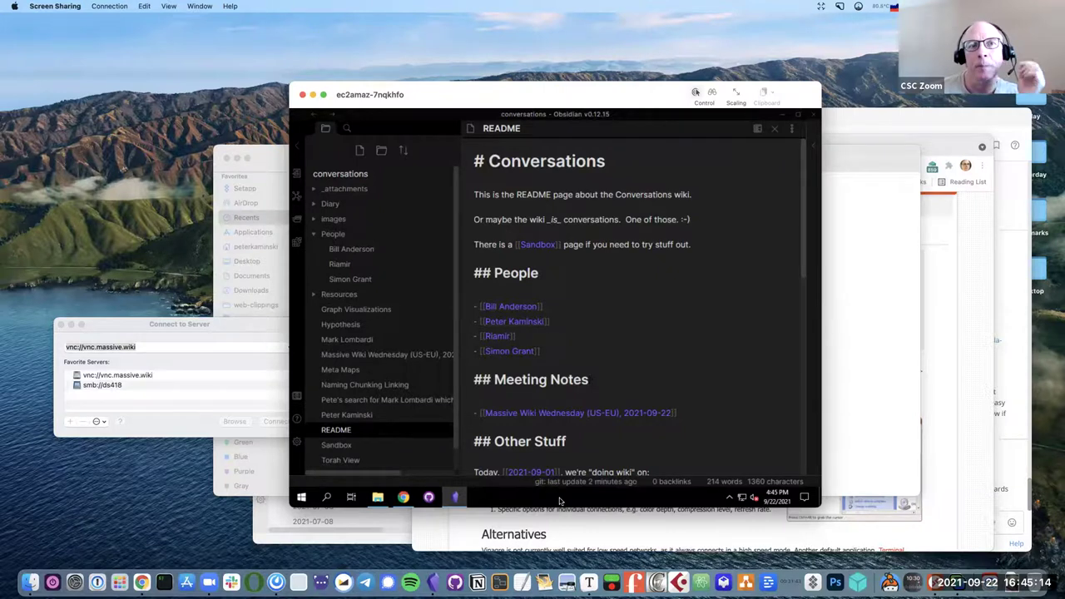
Load the massivewikibuilder GitHub repository URL in a new third Chrome tab.
{"action": "left_click", "coordinate": [403, 497]}
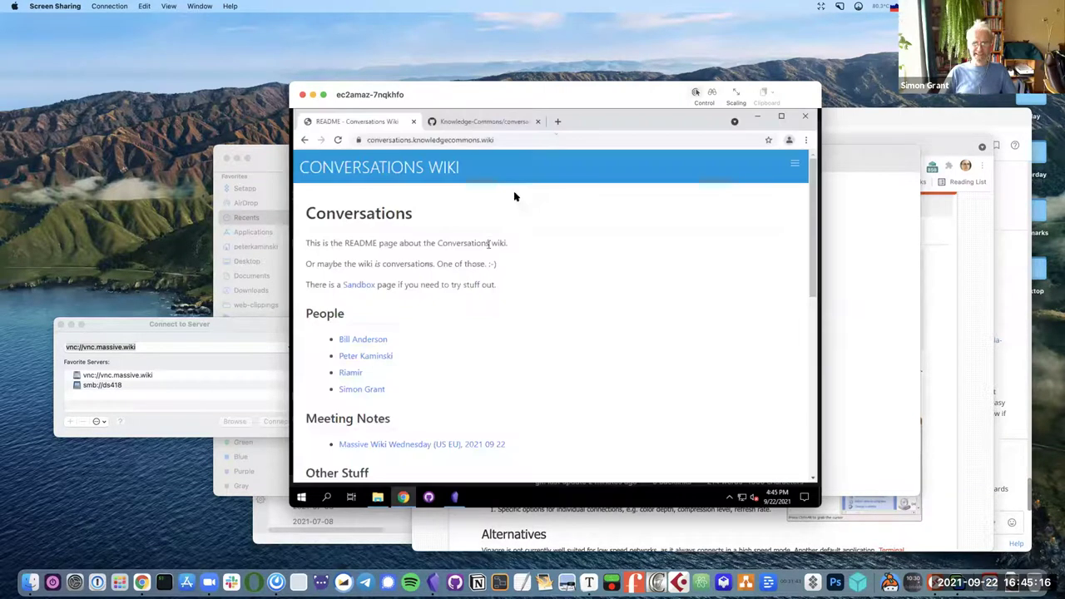
{"action": "left_click", "coordinate": [557, 122]}
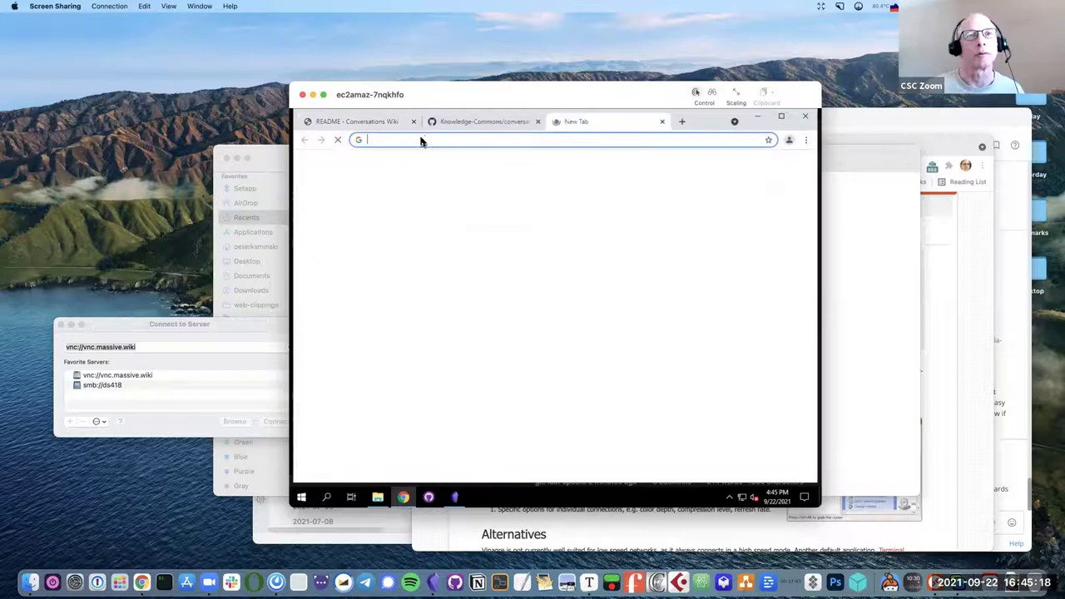
{"action": "type", "text": "gith"}
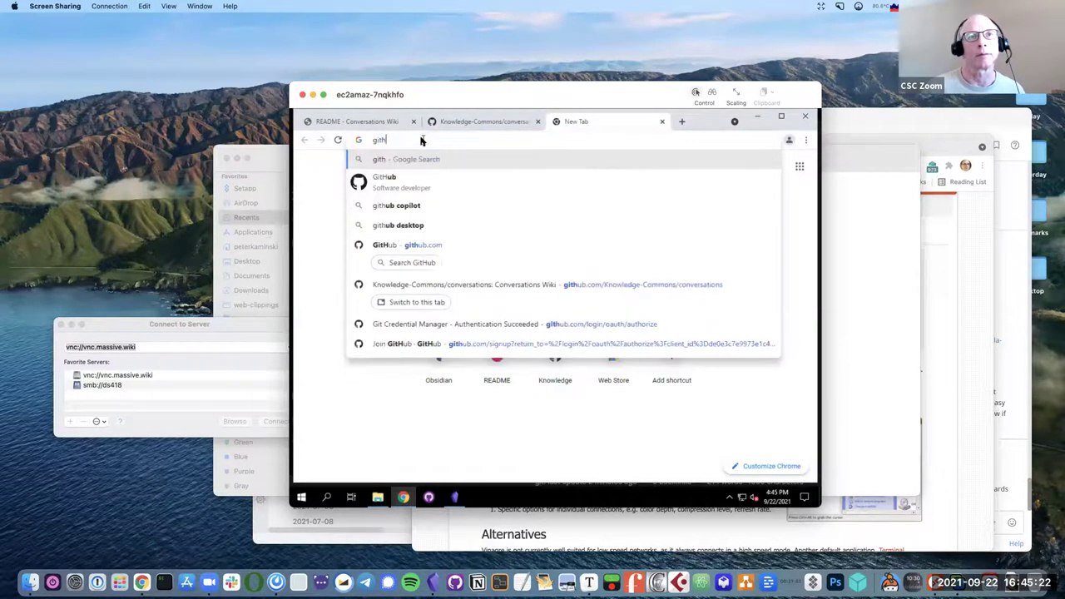
{"action": "key", "text": "Down"}
{"action": "key", "text": "Down"}
{"action": "key", "text": "Down"}
{"action": "key", "text": "Down"}
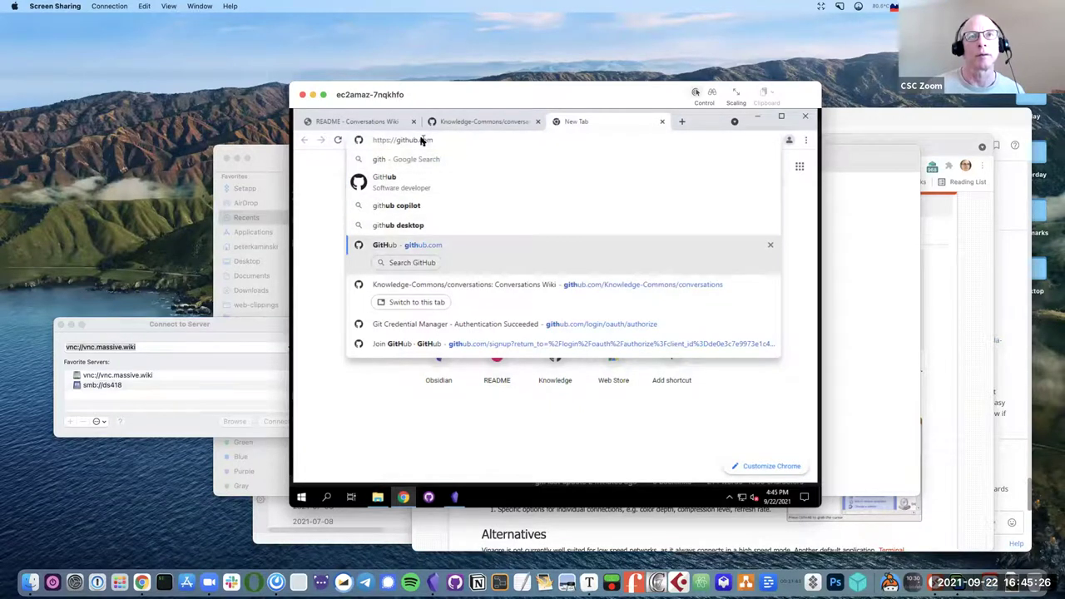
{"action": "key", "text": "Right"}
{"action": "type", "text": "/peterkaminski/massive"}
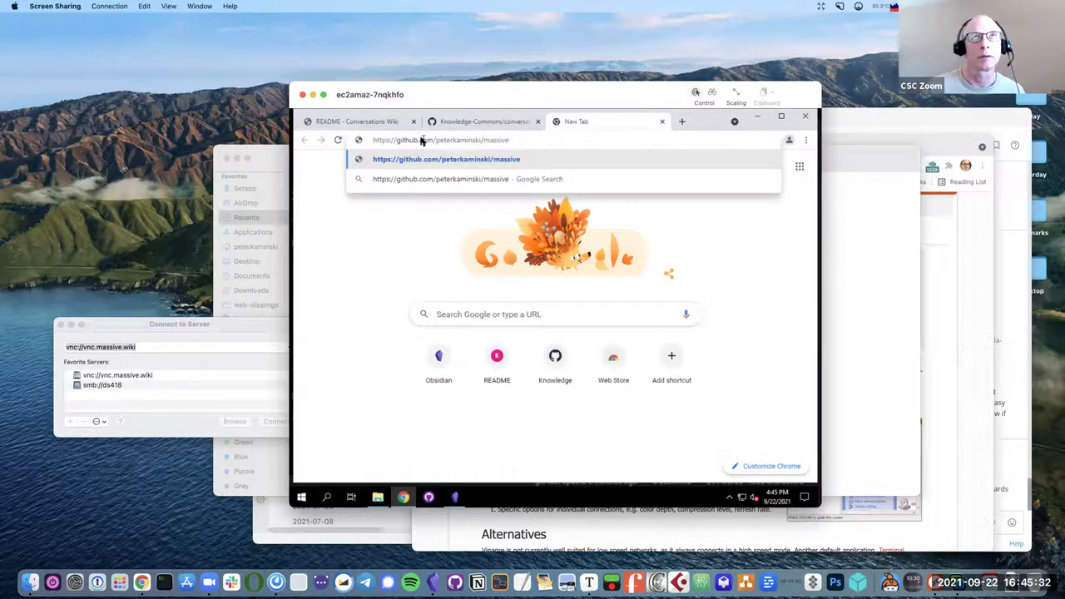
{"action": "type", "text": "wikibuilder"}
{"action": "key", "text": "Return"}
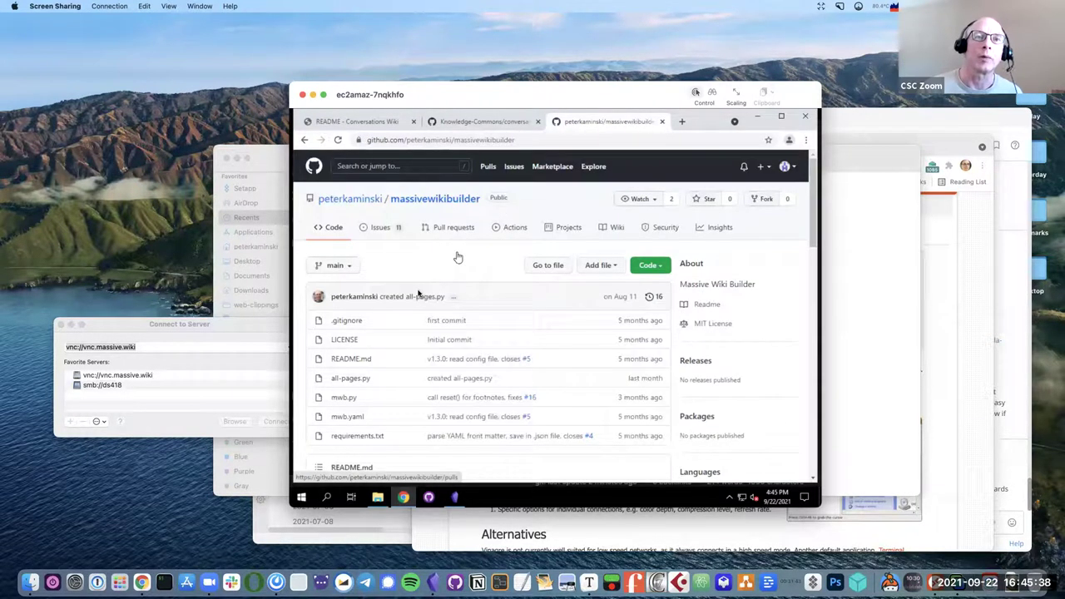
Open the massivewikibuilder Issues tab and scroll through its 11 open and 5 closed issues.
{"action": "left_click", "coordinate": [388, 229]}
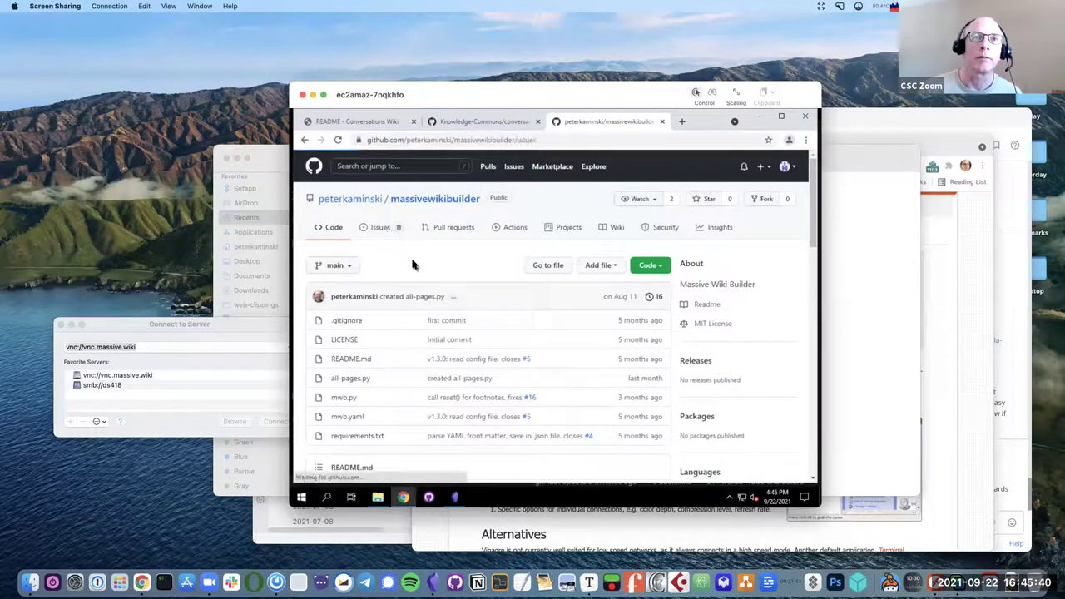
{"action": "scroll", "coordinate": [458, 356], "scroll_direction": "down", "scroll_amount": 10}
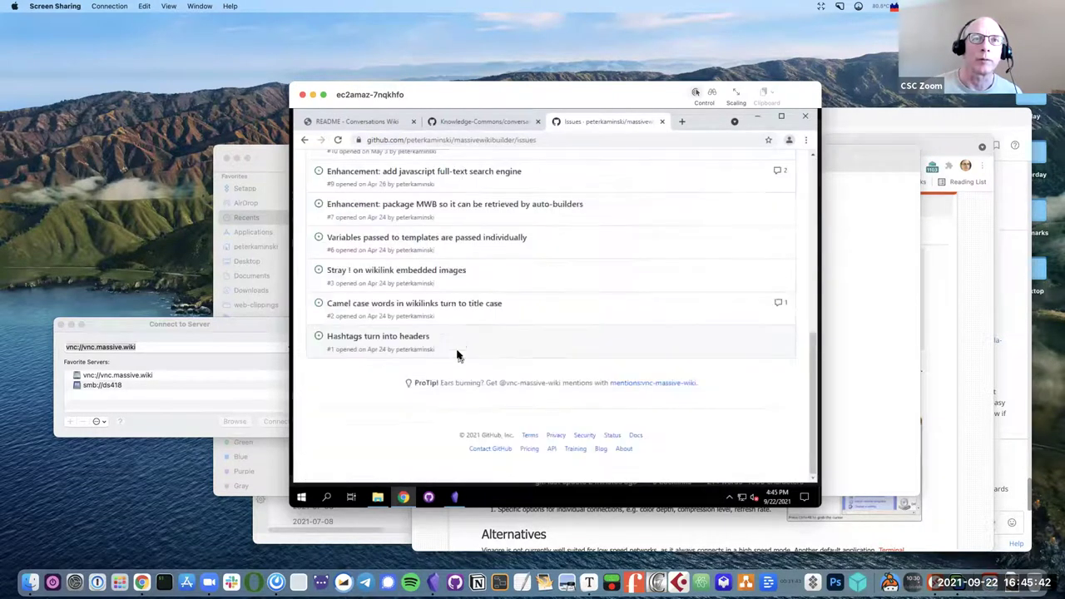
{"action": "scroll", "coordinate": [460, 344], "scroll_direction": "up", "scroll_amount": 1}
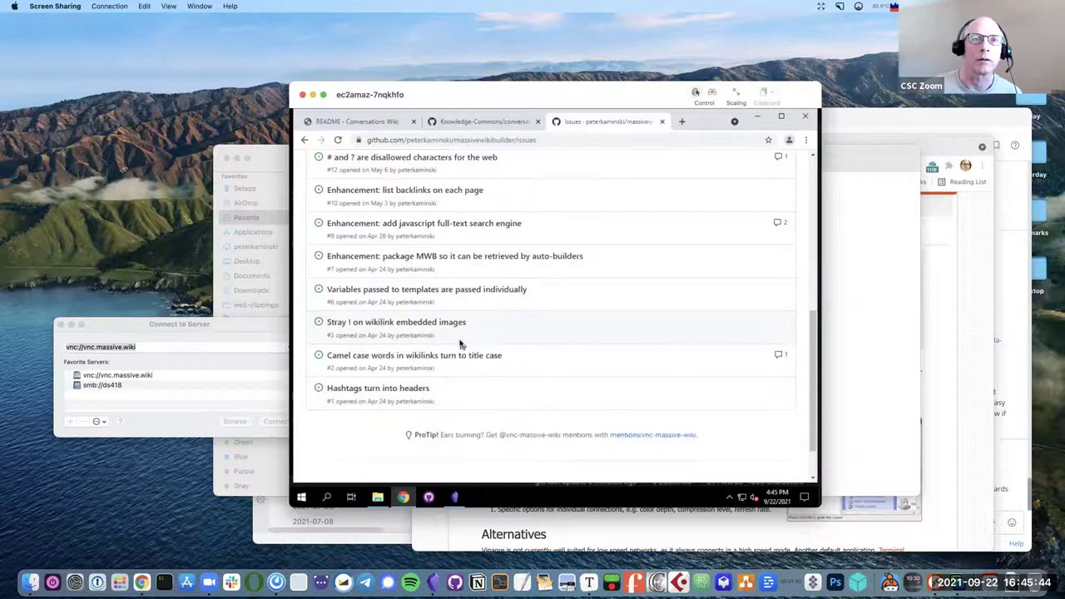
{"action": "scroll", "coordinate": [461, 343], "scroll_direction": "up", "scroll_amount": 3}
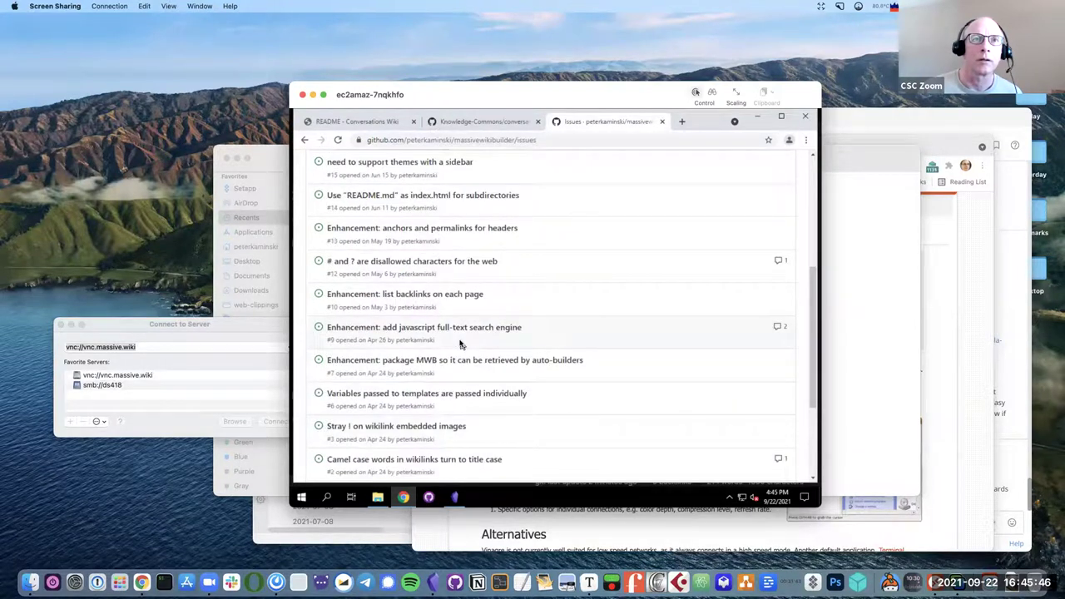
{"action": "scroll", "coordinate": [460, 344], "scroll_direction": "up", "scroll_amount": 3}
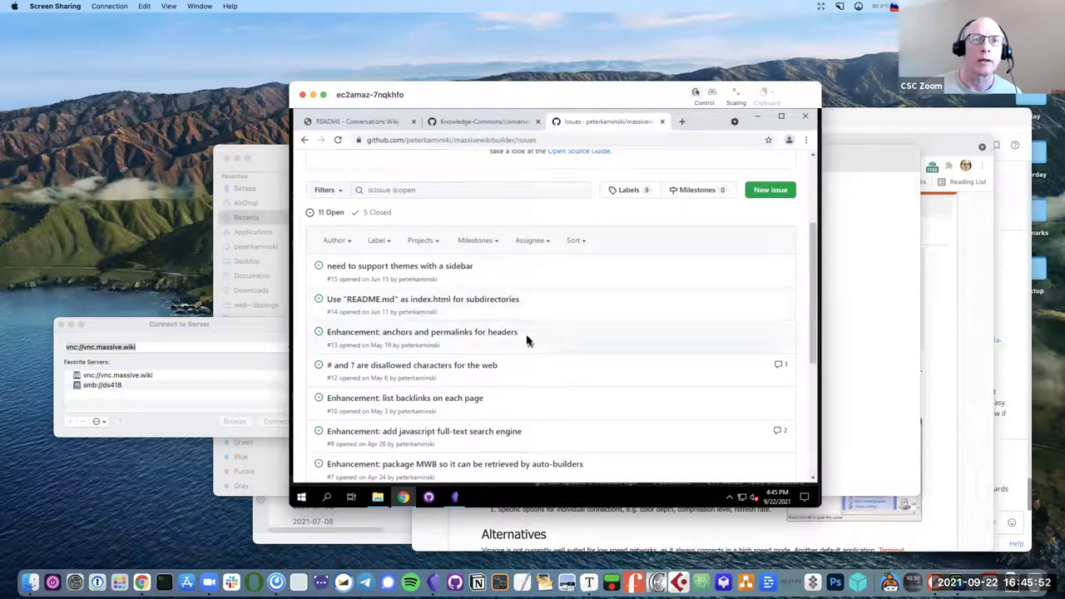
{"action": "scroll", "coordinate": [527, 342], "scroll_direction": "down", "scroll_amount": 2}
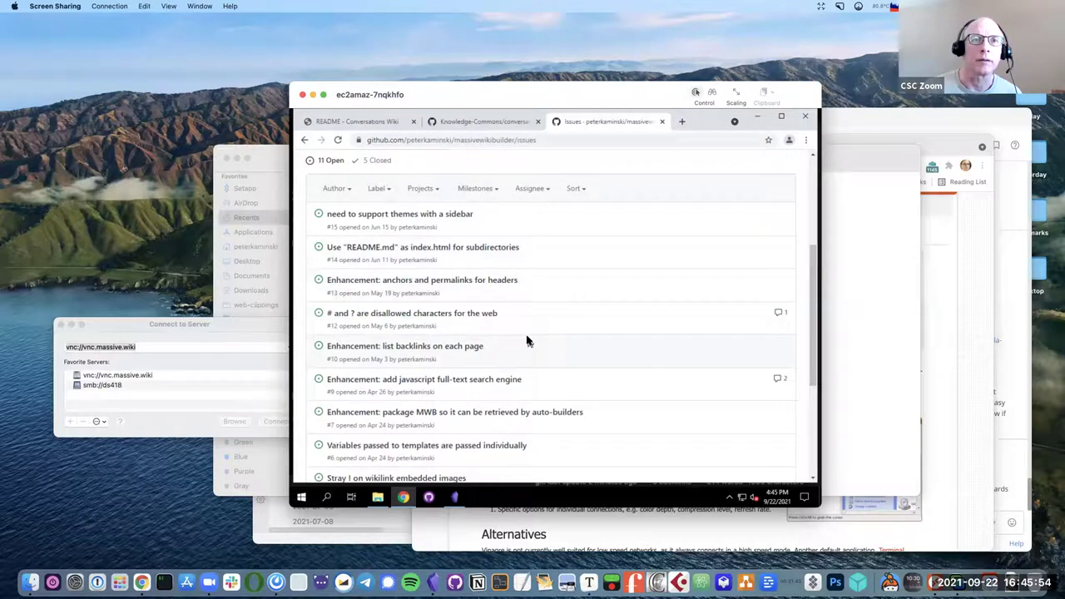
{"action": "scroll", "coordinate": [527, 342], "scroll_direction": "down", "scroll_amount": 2}
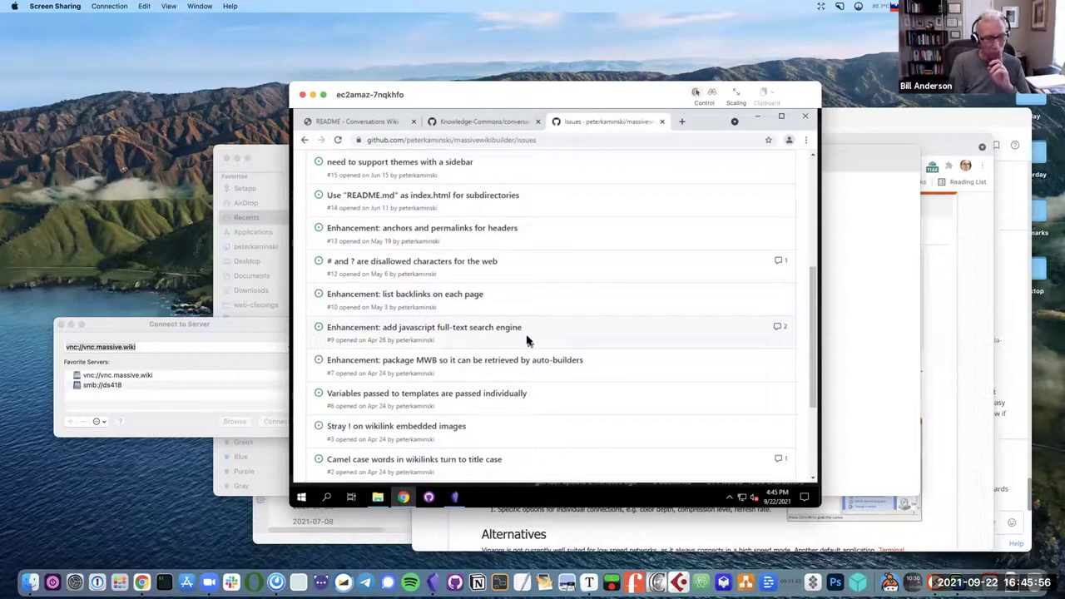
{"action": "scroll", "coordinate": [527, 342], "scroll_direction": "down", "scroll_amount": 4}
{"action": "scroll", "coordinate": [528, 342], "scroll_direction": "up", "scroll_amount": 15}
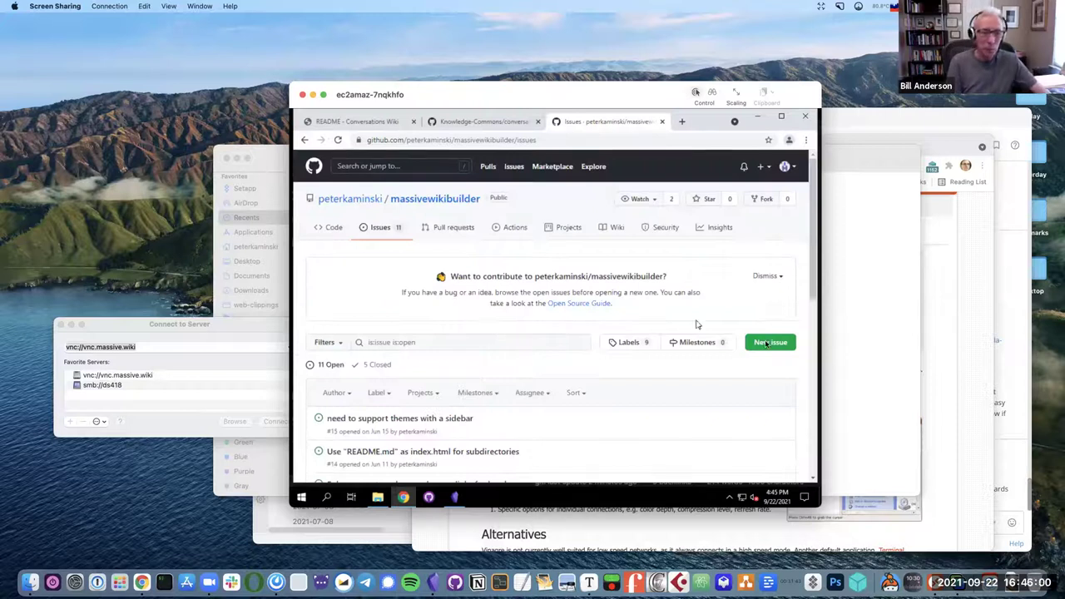
Start a new issue titled 'Handle wiki links to pages in folders more like Obsidian'.
{"action": "left_click", "coordinate": [770, 343]}
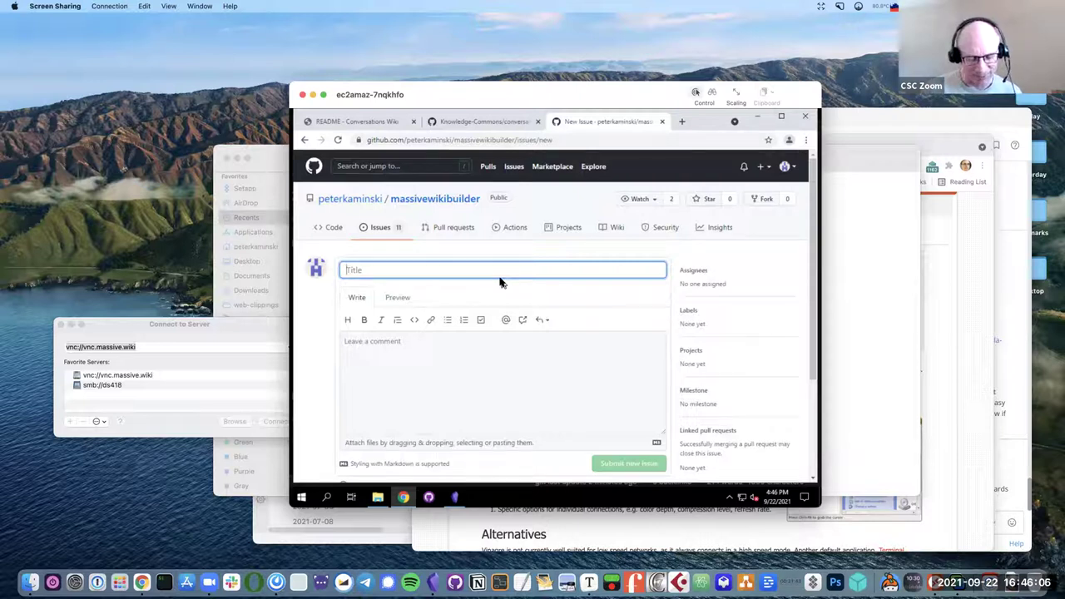
{"action": "type", "text": "Handle"}
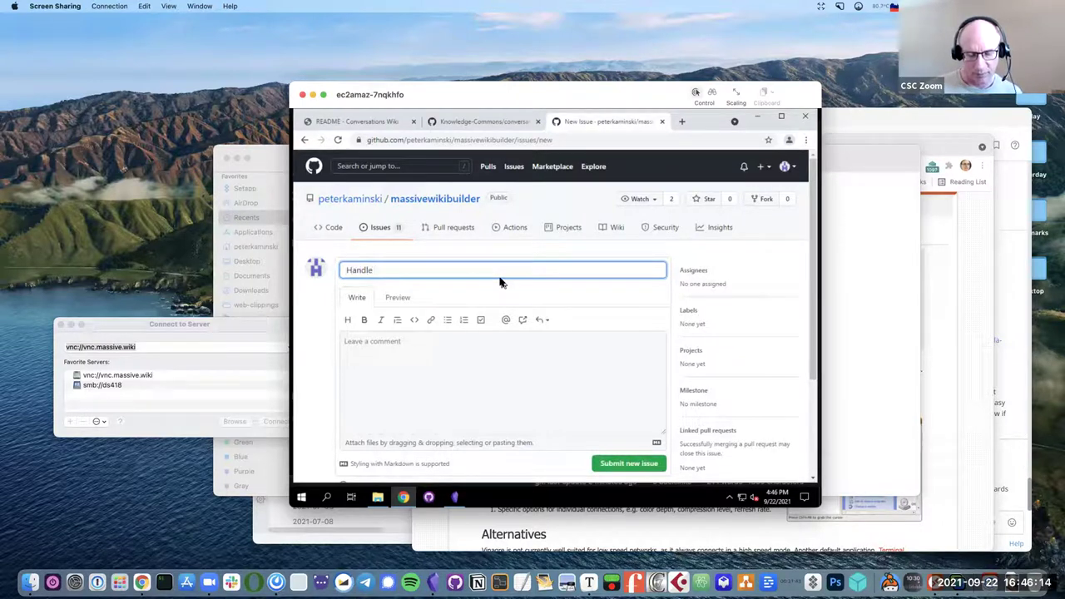
{"action": "type", "text": "ternal"}
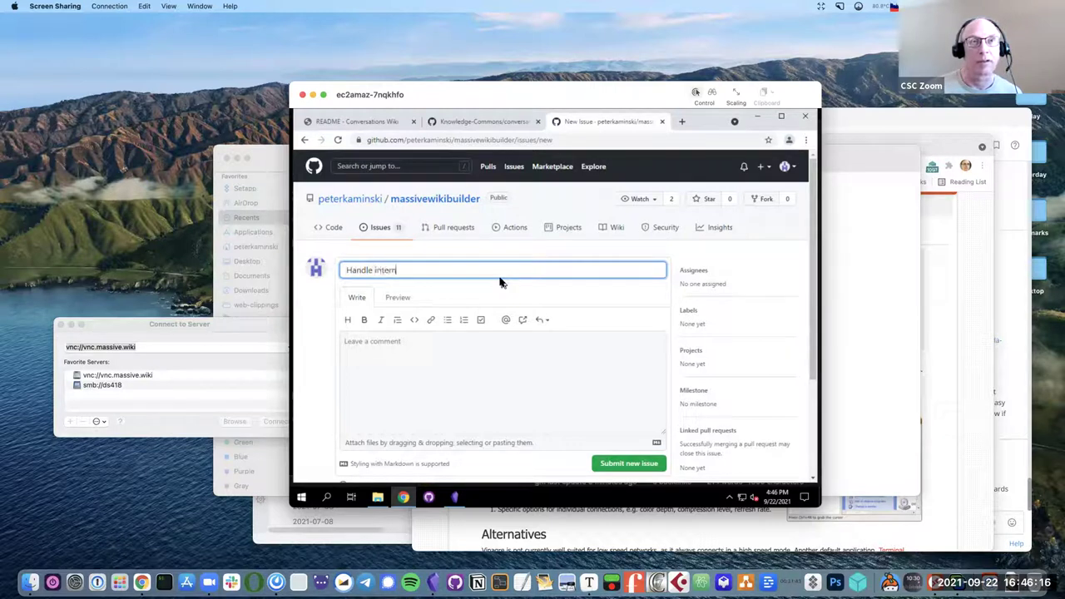
{"action": "key", "text": "BackSpace"}
{"action": "key", "text": "BackSpace"}
{"action": "key", "text": "BackSpace"}
{"action": "key", "text": "BackSpace"}
{"action": "key", "text": "BackSpace"}
{"action": "key", "text": "BackSpace"}
{"action": "key", "text": "BackSpace"}
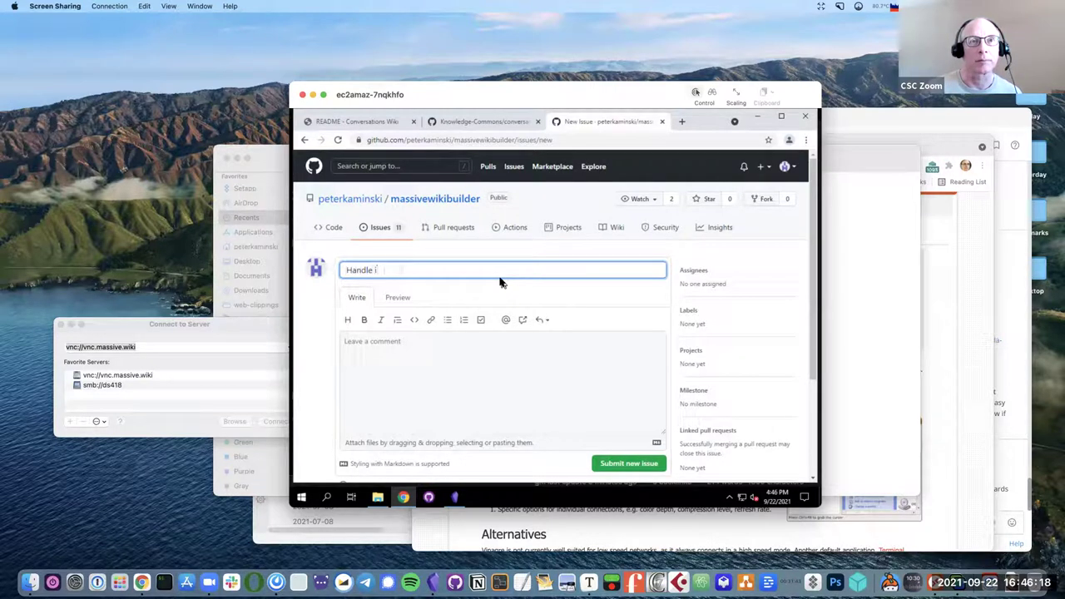
{"action": "type", "text": "wiki l"}
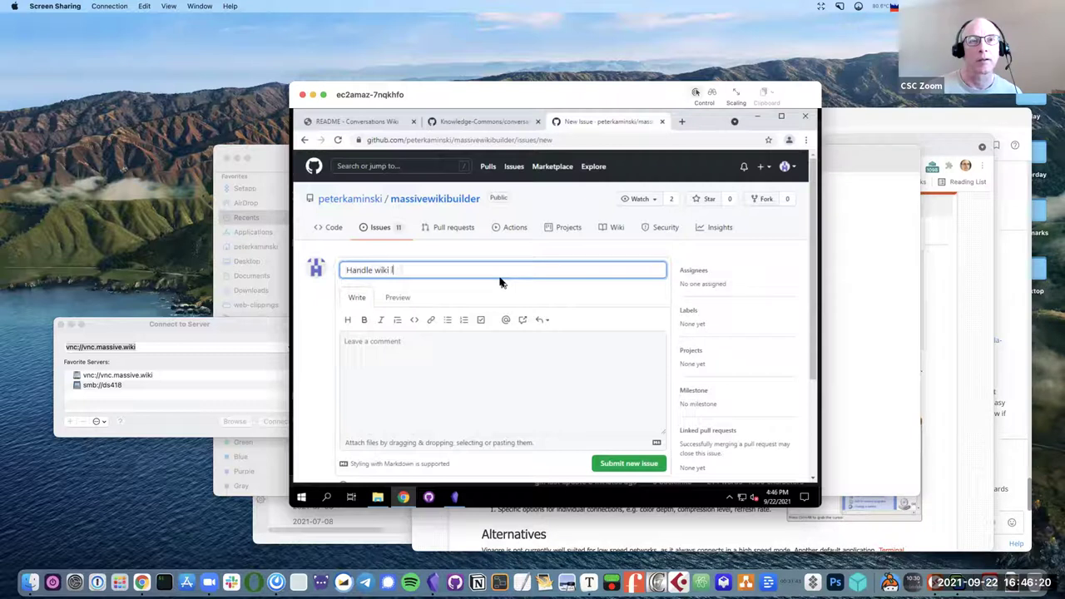
{"action": "type", "text": "inks"}
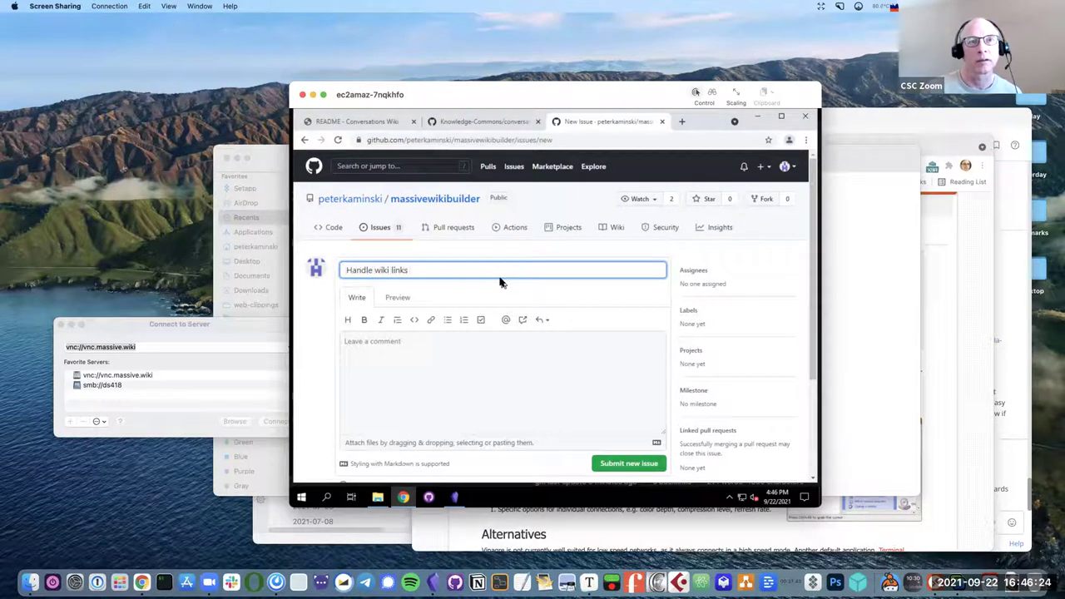
{"action": "type", "text": " to"}
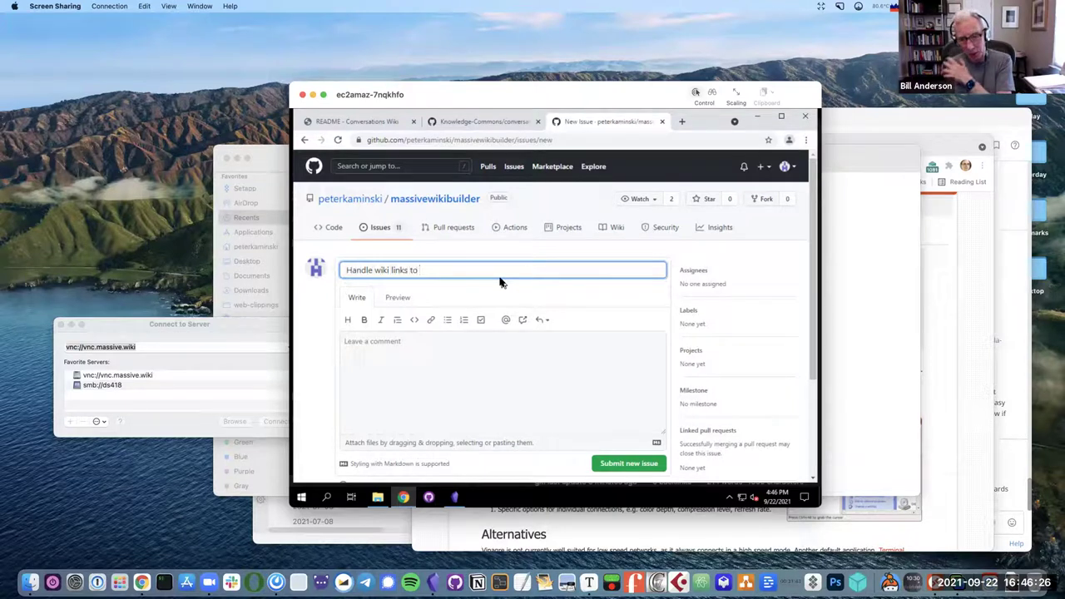
{"action": "type", "text": " pages in"}
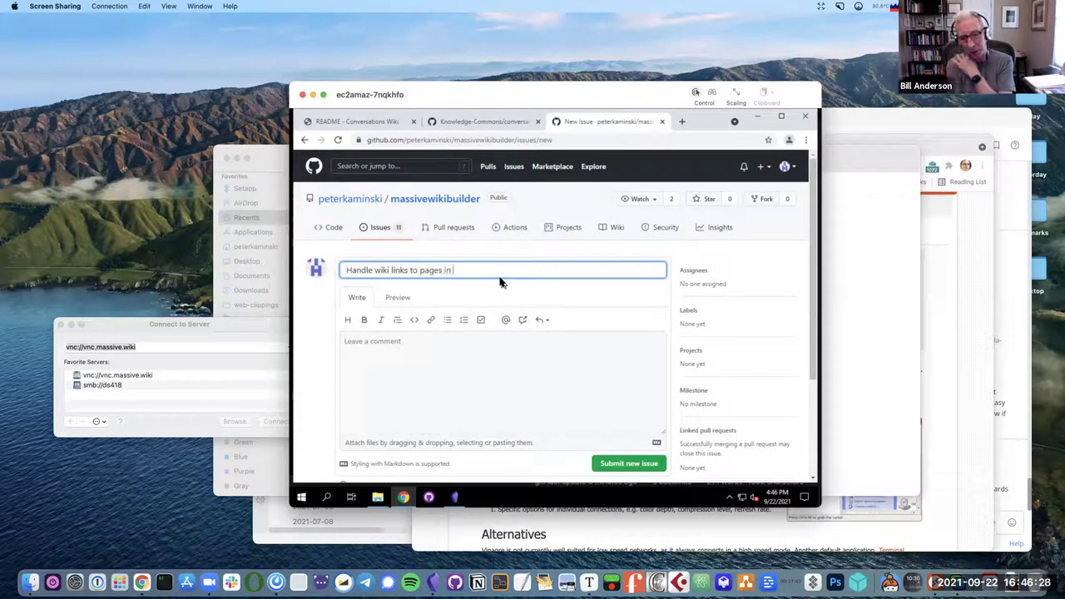
{"action": "type", "text": " folders"}
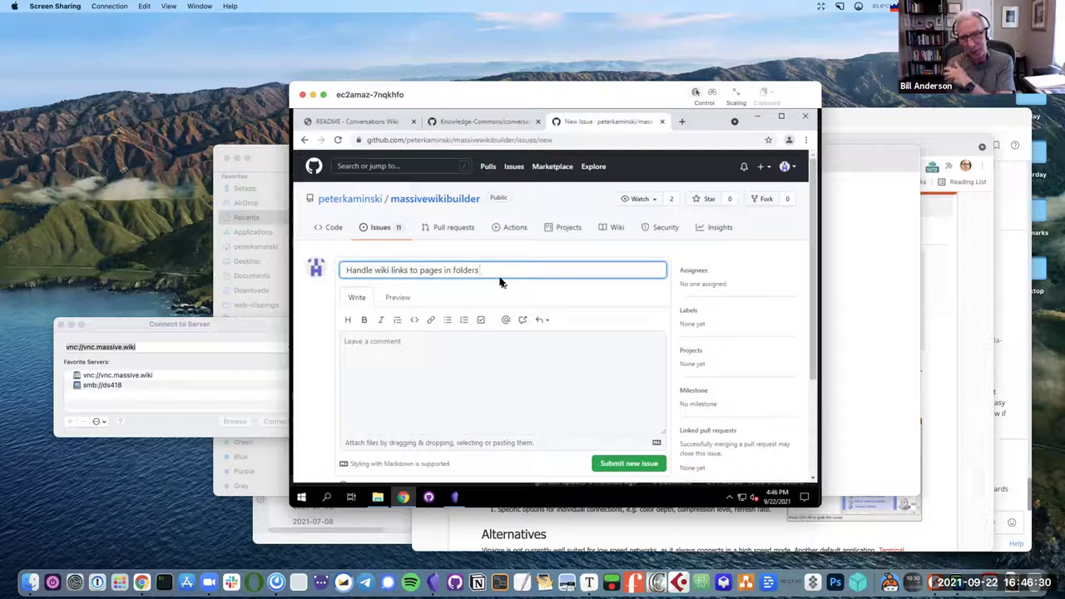
{"action": "type", "text": " more like"}
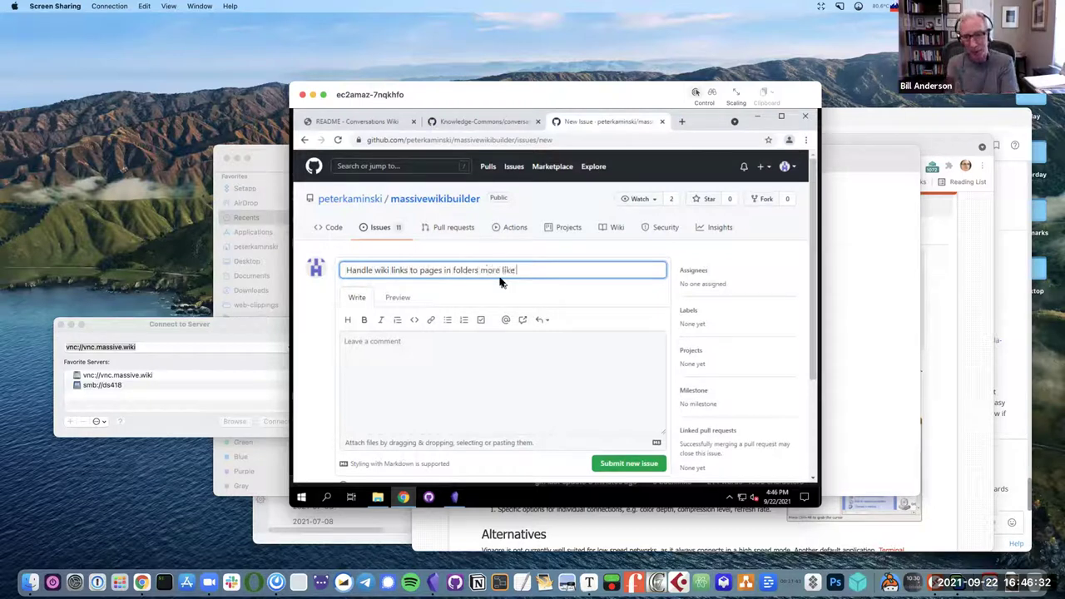
{"action": "type", "text": " Obsidian"}
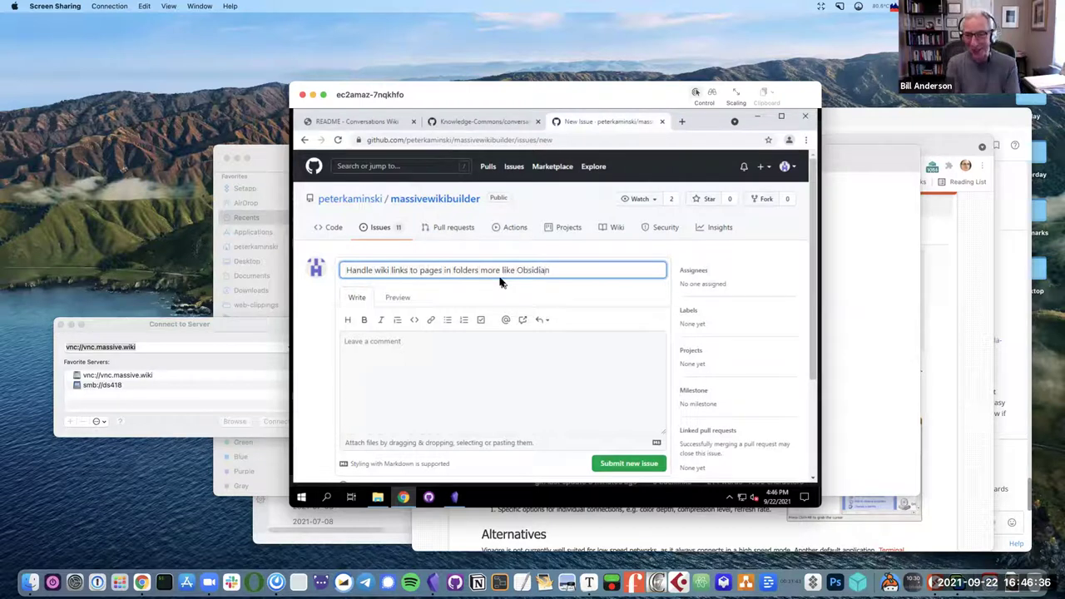
Give it a '(more explanation) goes here' description, submit, and open Obsidian's Massive Wiki Wednesday note.
{"action": "left_click", "coordinate": [475, 347]}
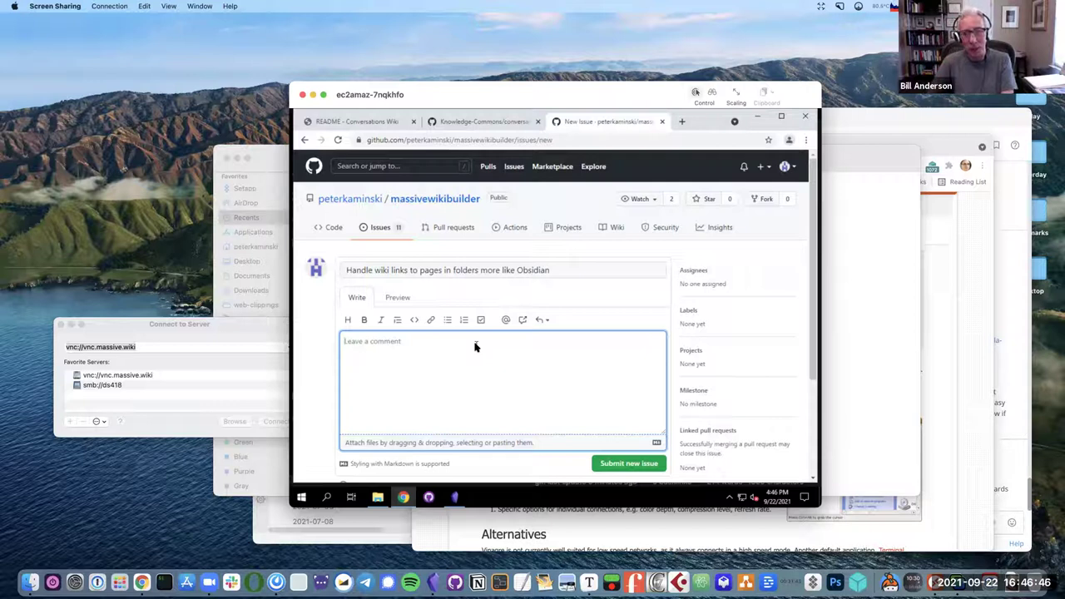
{"action": "type", "text": "(stuff"}
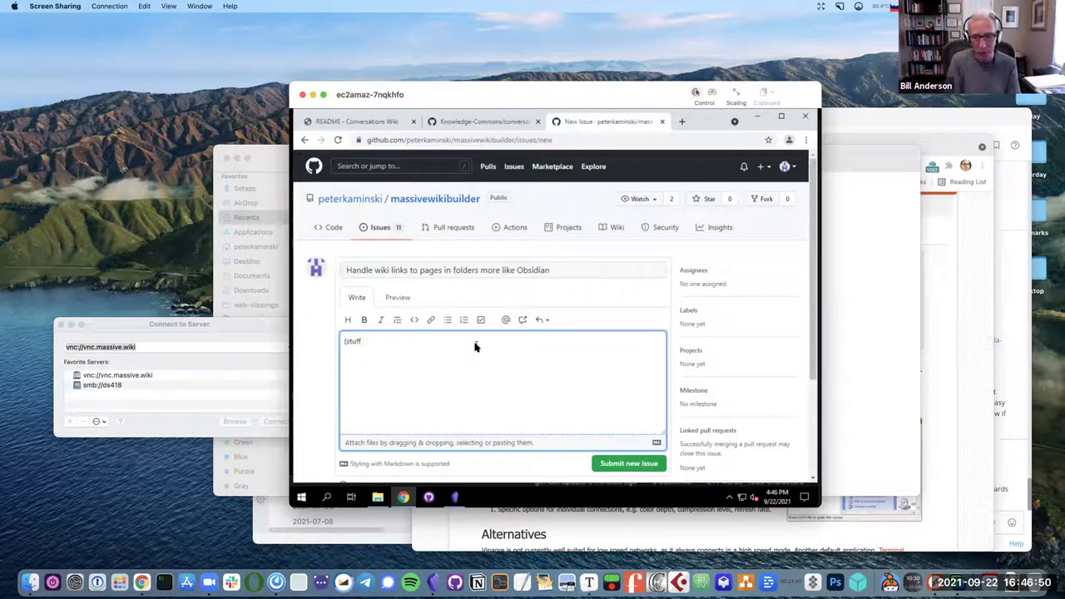
{"action": "key", "text": "ctrl+a"}
{"action": "type", "text": "(more "}
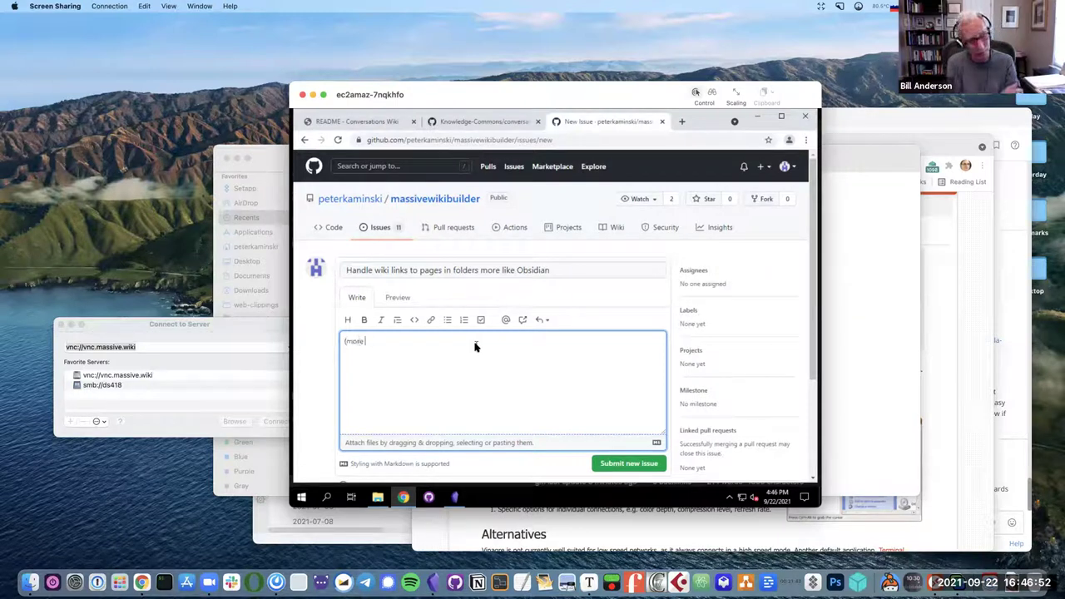
{"action": "type", "text": "explanation) goes here)"}
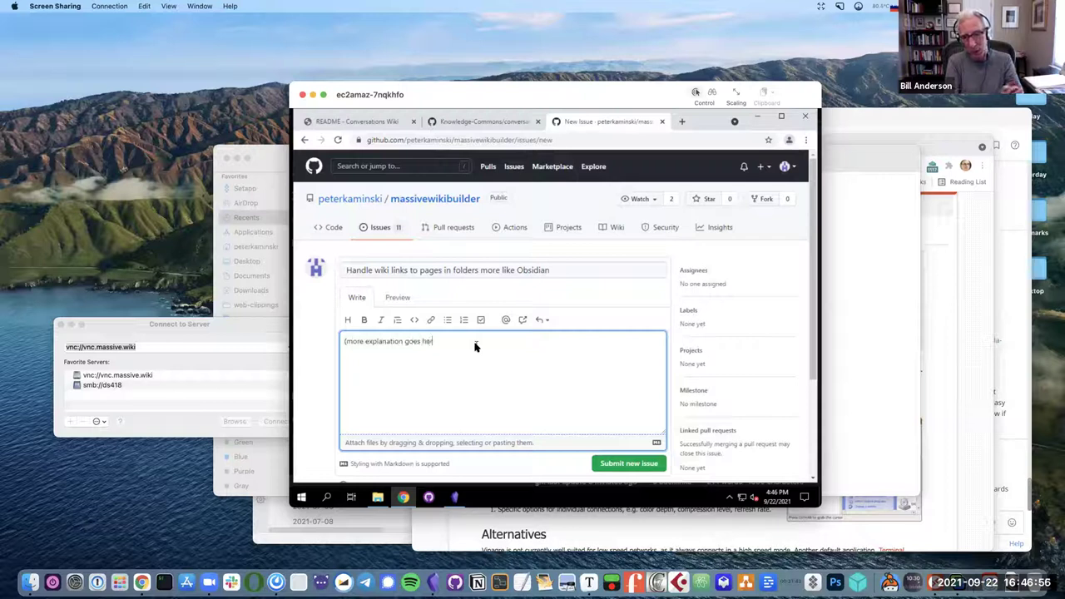
{"action": "left_click", "coordinate": [658, 466]}
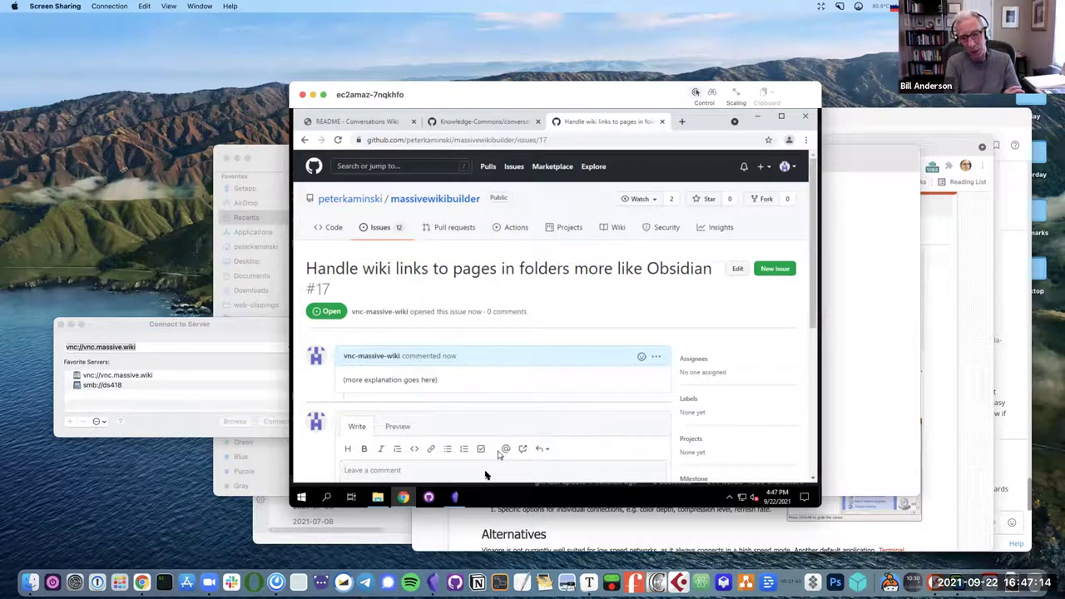
{"action": "left_click", "coordinate": [456, 498]}
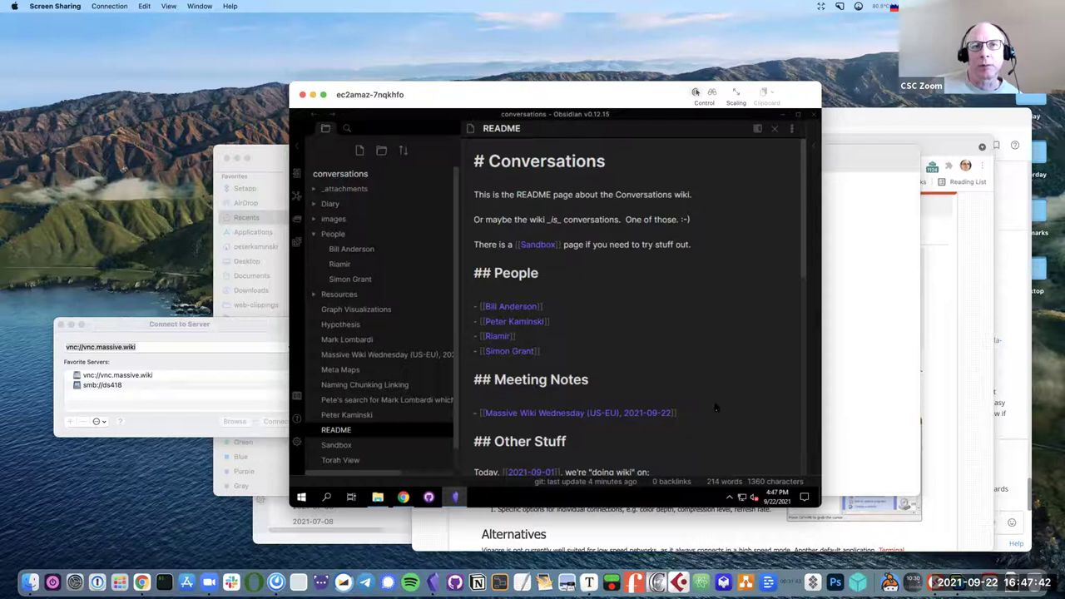
{"action": "left_click", "coordinate": [367, 360]}
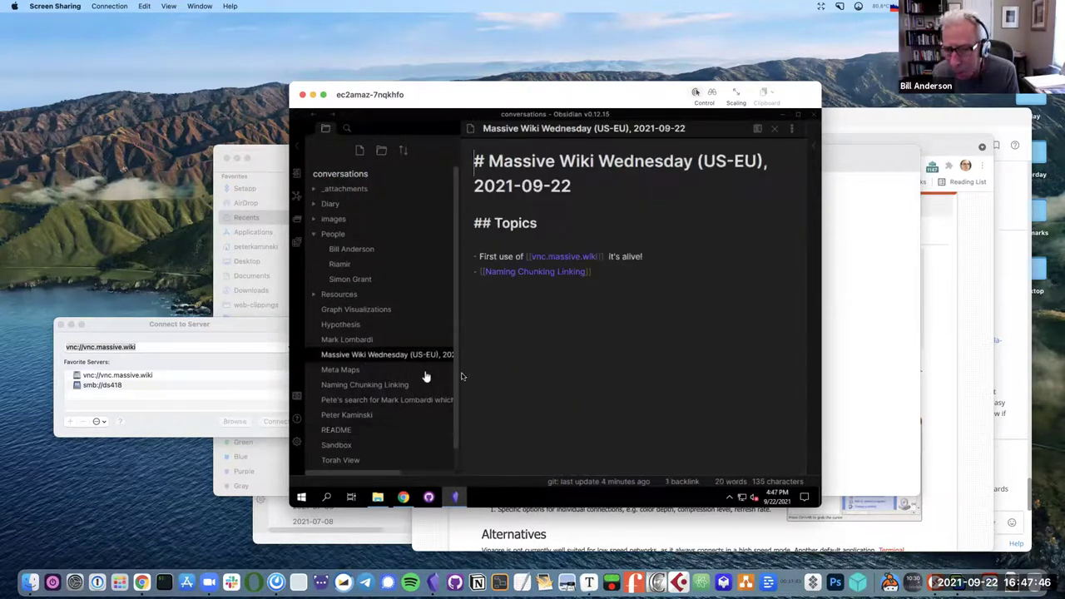
Add a third Topics bullet after 'Naming Chunking Linking' about a participant's Mattermost message grabber work.
{"action": "left_click", "coordinate": [596, 271]}
{"action": "key", "text": "Return"}
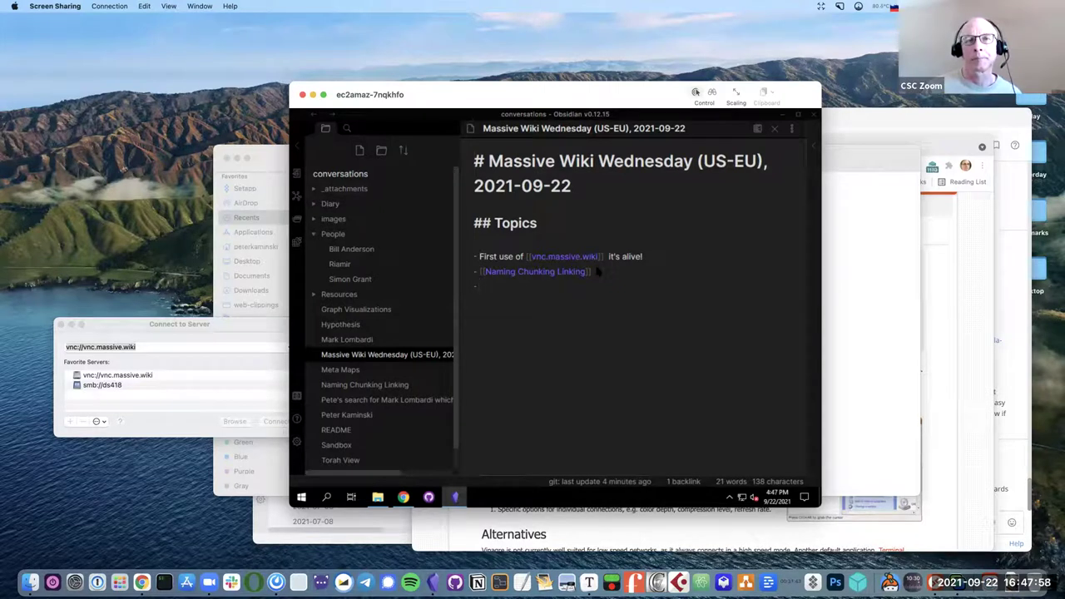
{"action": "type", "text": "Bill"}
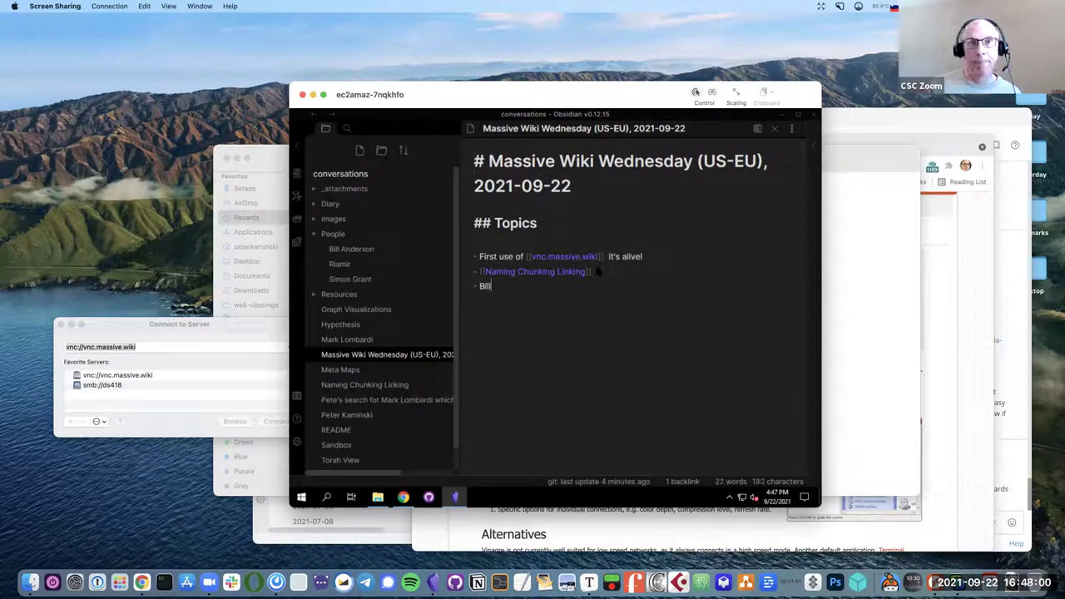
{"action": "type", "text": "'s work on "}
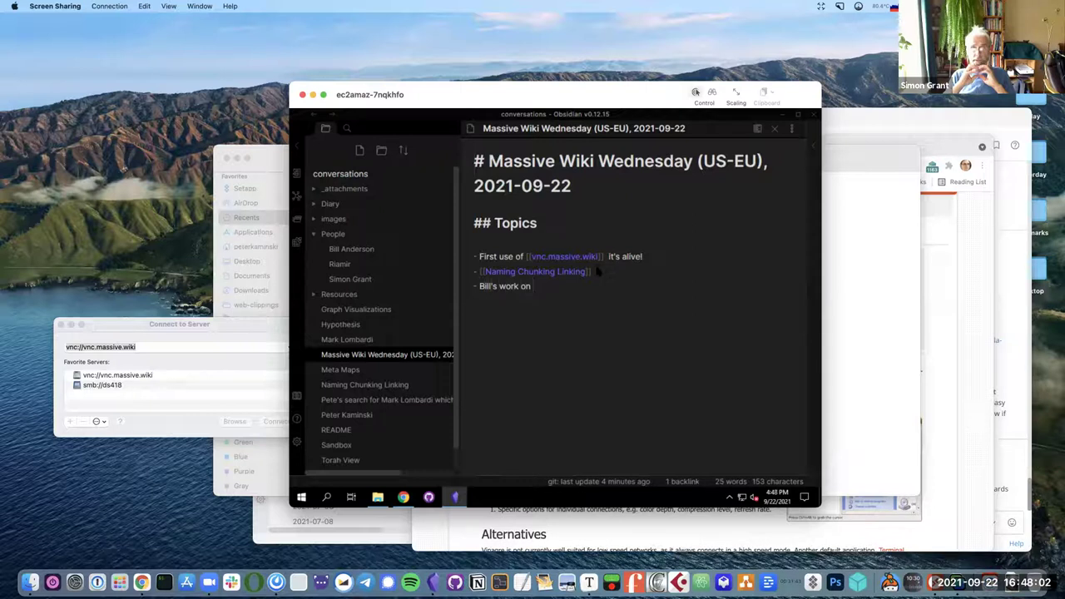
{"action": "type", "text": "Matt"}
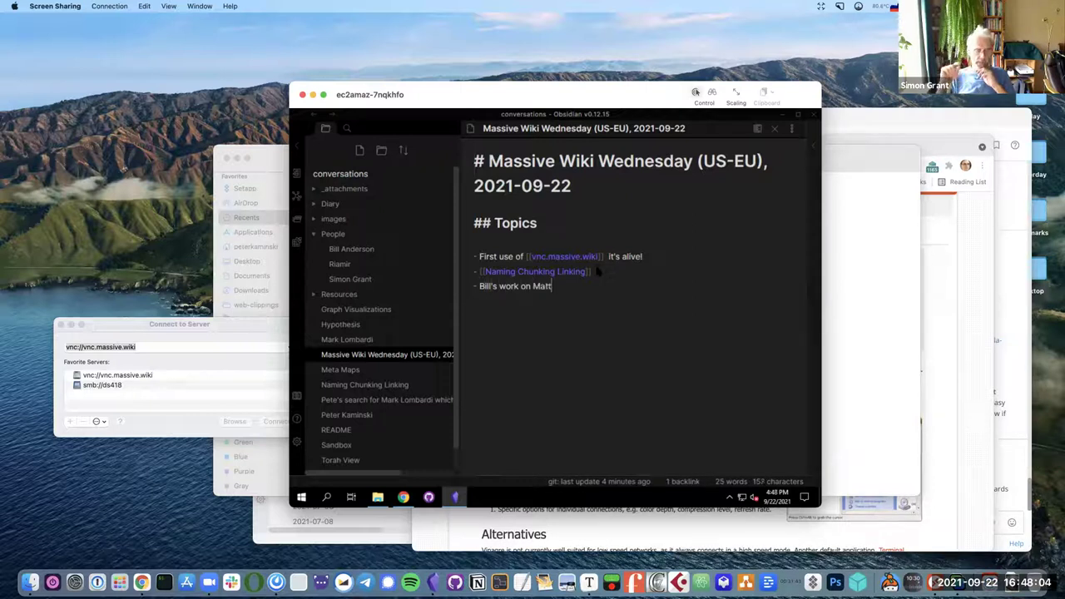
{"action": "type", "text": "ermost message"}
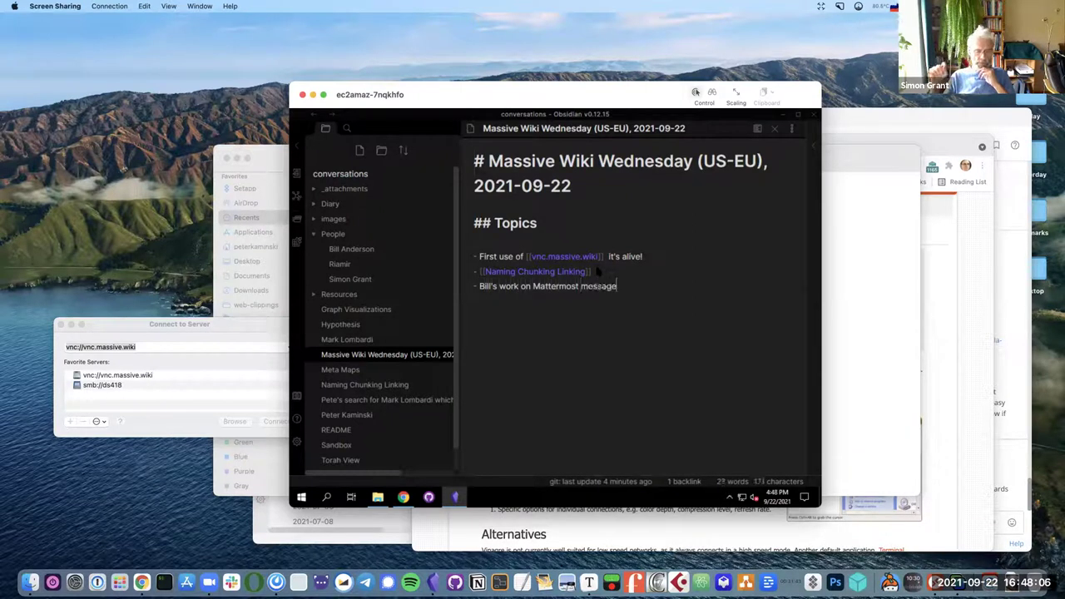
{"action": "type", "text": " grabber"}
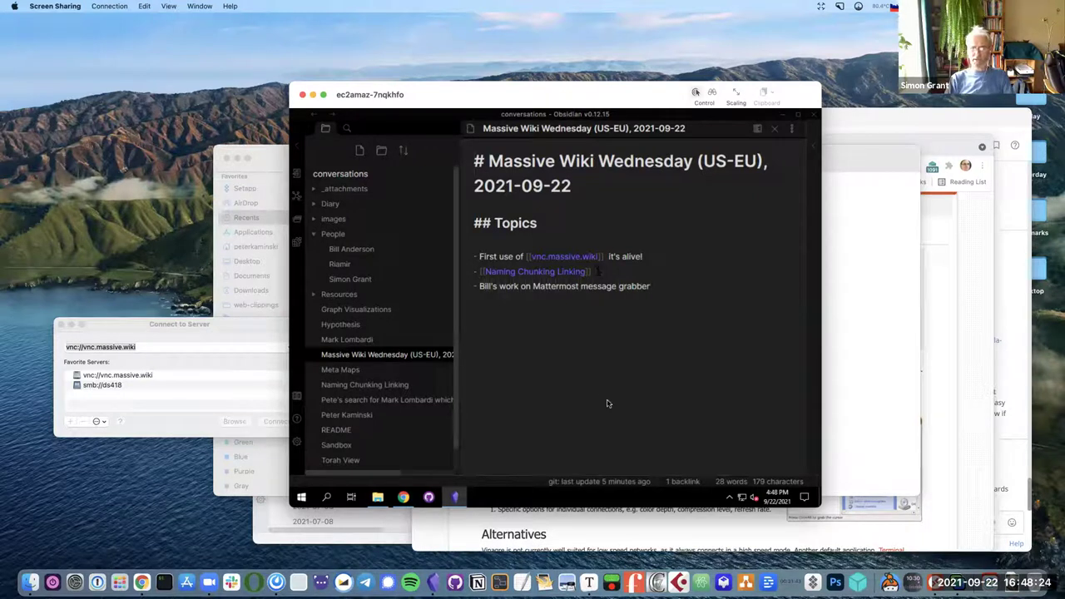
Open the README note from the Obsidian file explorer.
{"action": "left_click", "coordinate": [334, 434]}
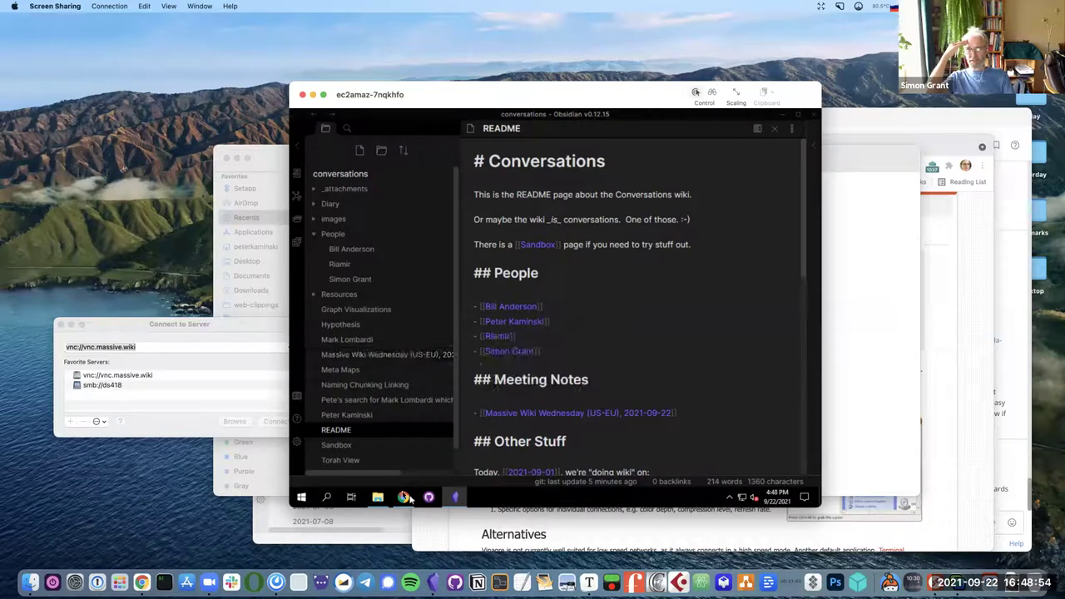
{"action": "mouse_move", "coordinate": [405, 496]}
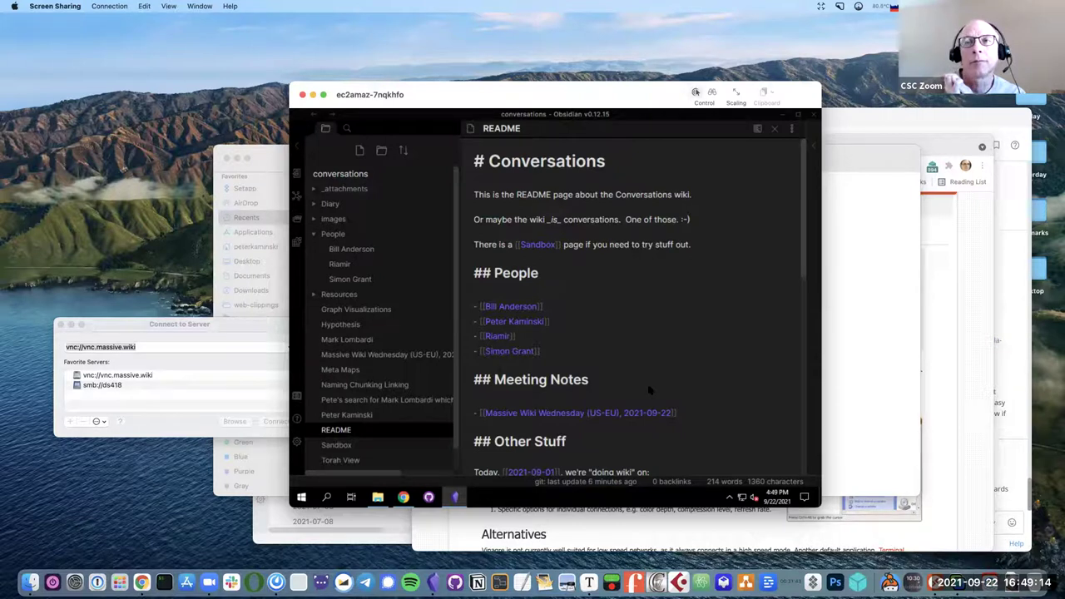
Prefix the last People link with 'People/' and check in reading view that it resolves.
{"action": "type", "text": "people/"}
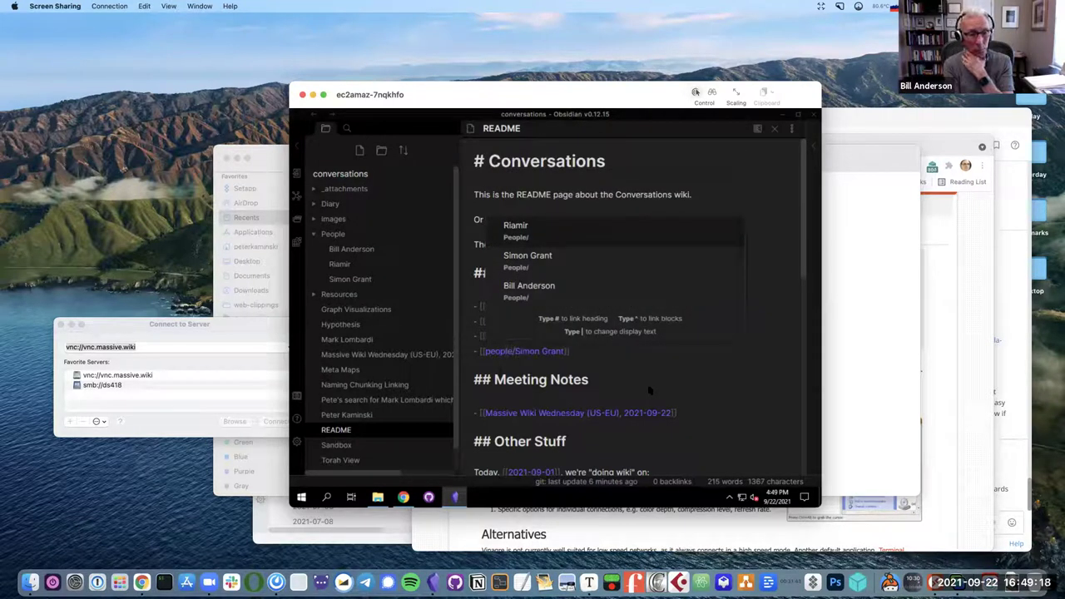
{"action": "key", "text": "Left"}
{"action": "key", "text": "Left"}
{"action": "key", "text": "Left"}
{"action": "key", "text": "Left"}
{"action": "key", "text": "Left"}
{"action": "key", "text": "Left"}
{"action": "key", "text": "Left"}
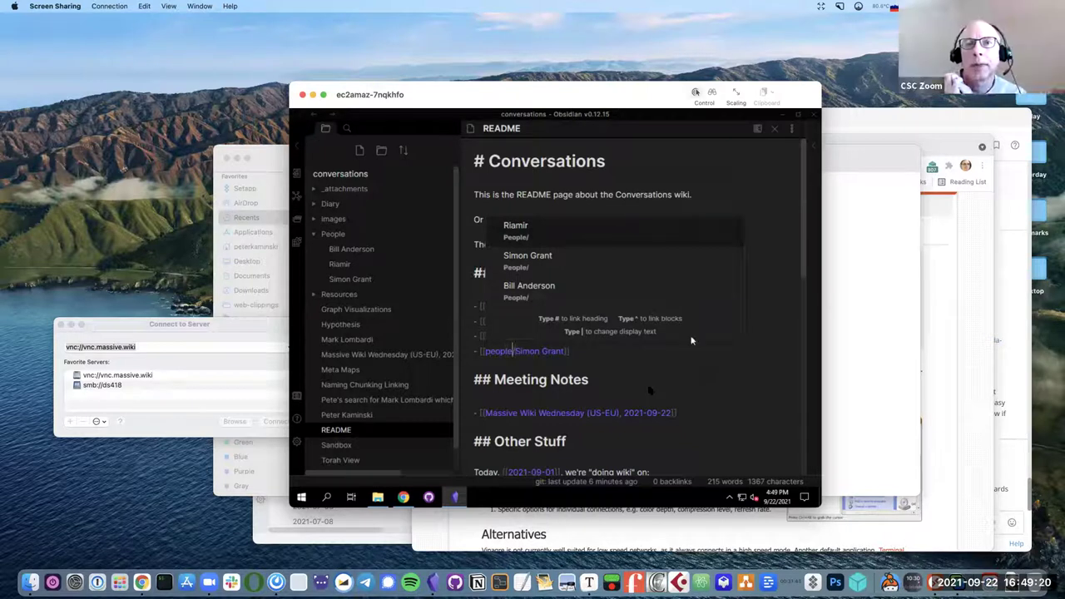
{"action": "key", "text": "Delete"}
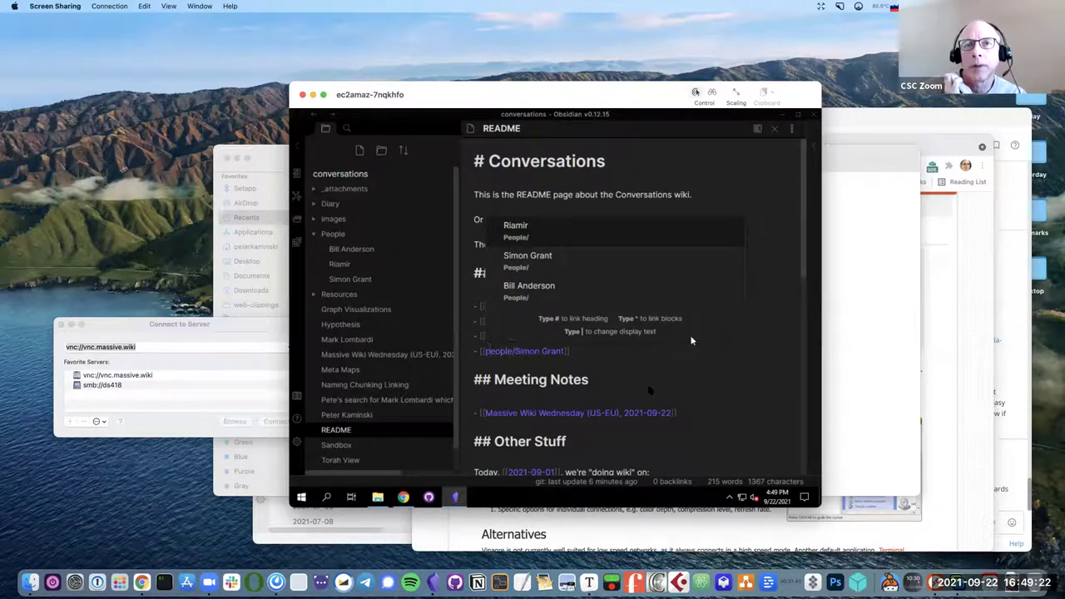
{"action": "type", "text": "P"}
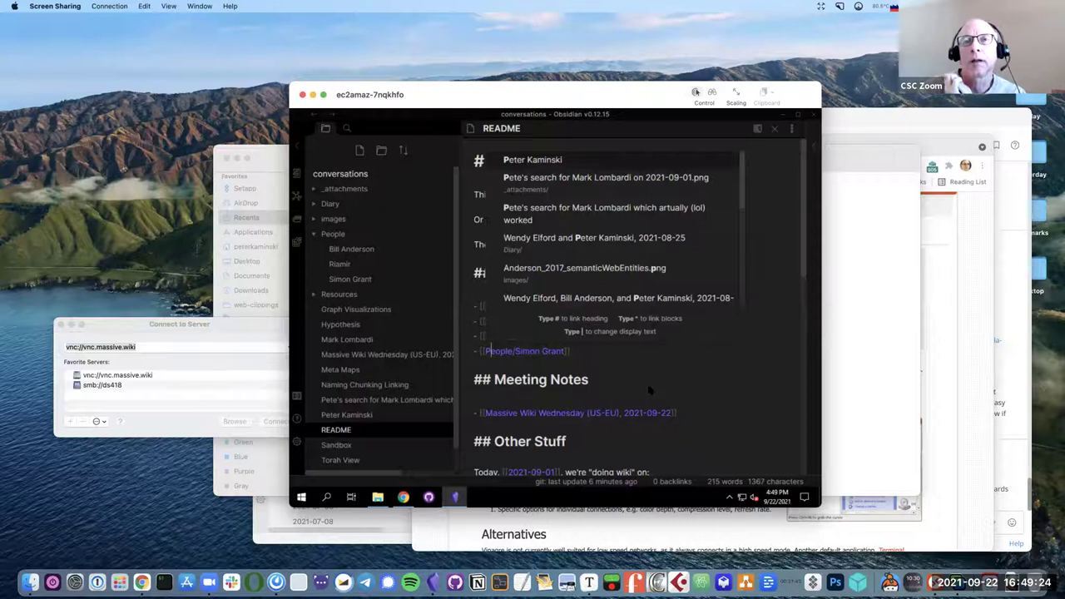
{"action": "key", "text": "Escape"}
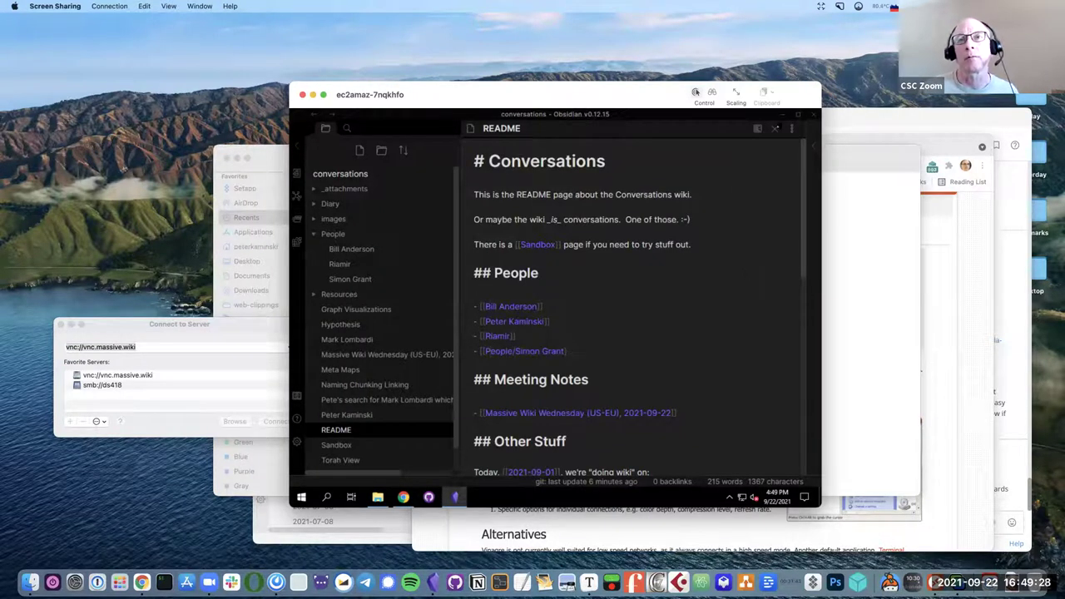
{"action": "left_click", "coordinate": [759, 131]}
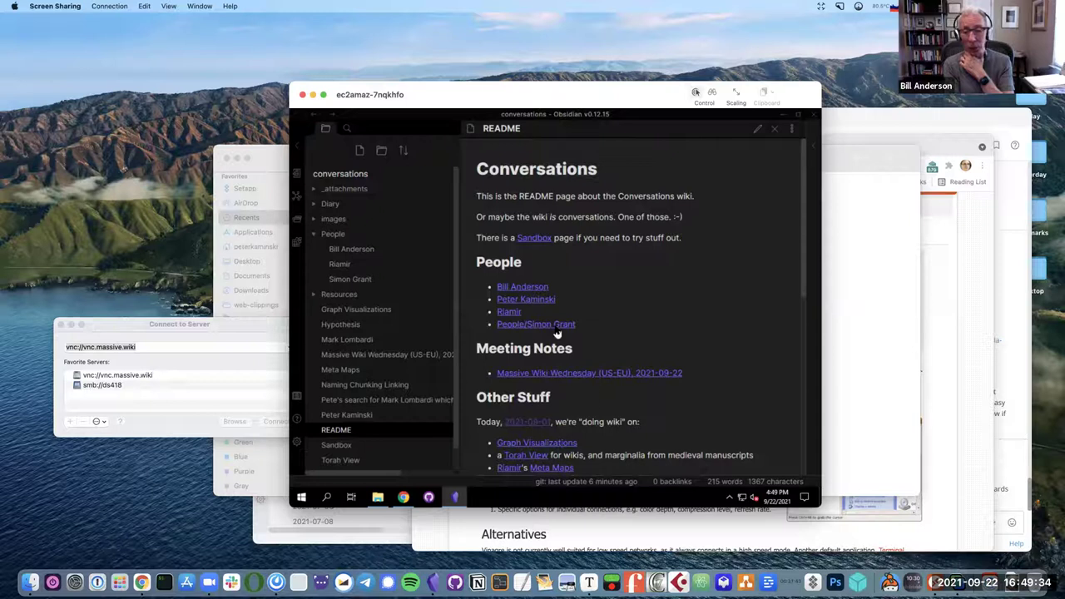
{"action": "left_click", "coordinate": [556, 330]}
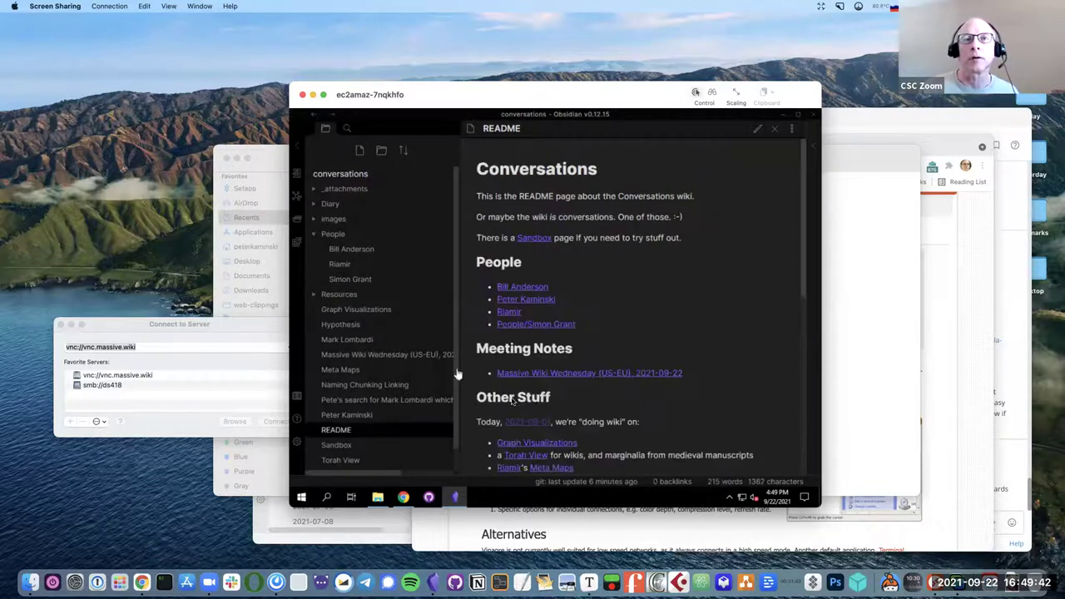
Add a pipe display name with the person's name to that link and verify it rendered.
{"action": "left_click", "coordinate": [755, 132]}
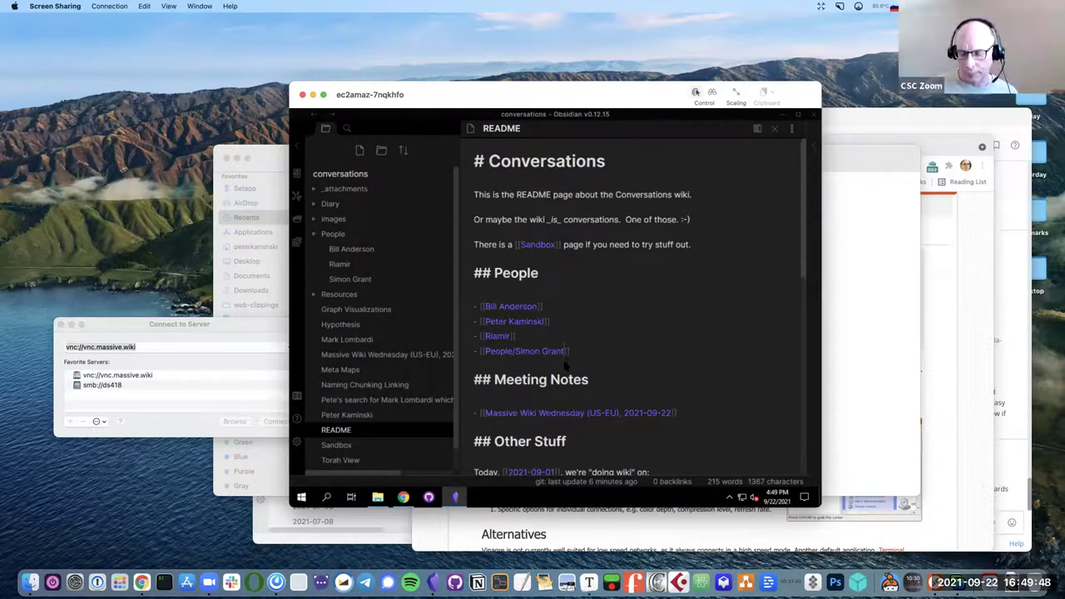
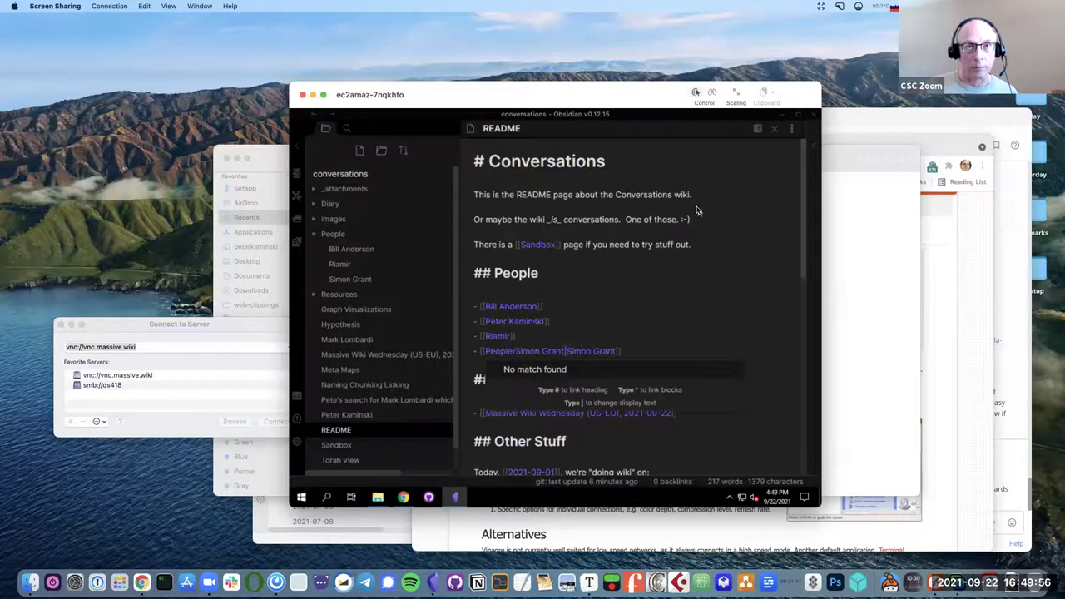
{"action": "key", "text": "ctrl+e"}
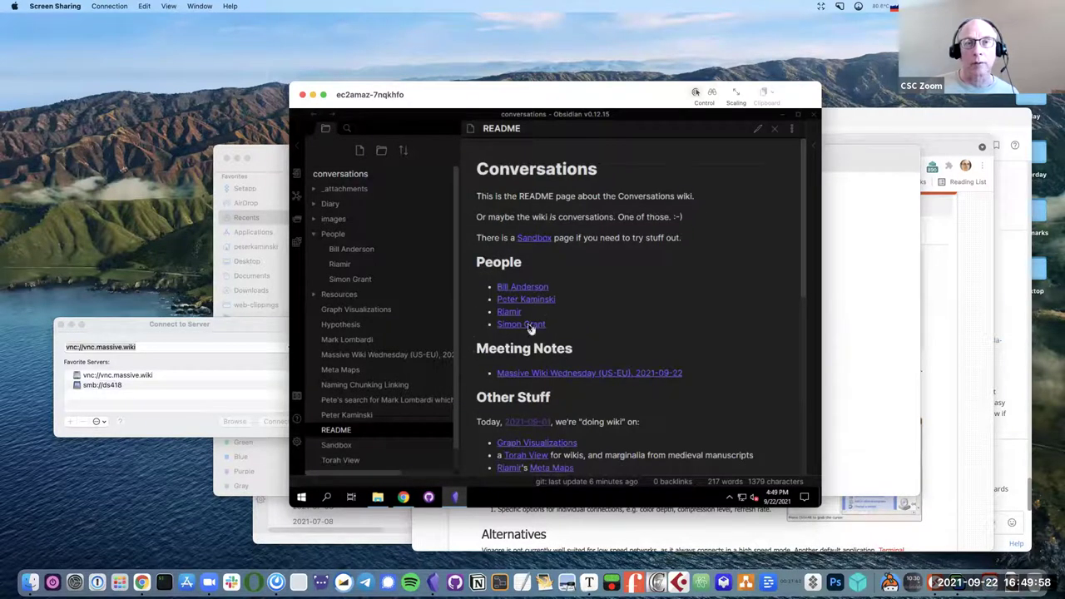
{"action": "mouse_move", "coordinate": [530, 328]}
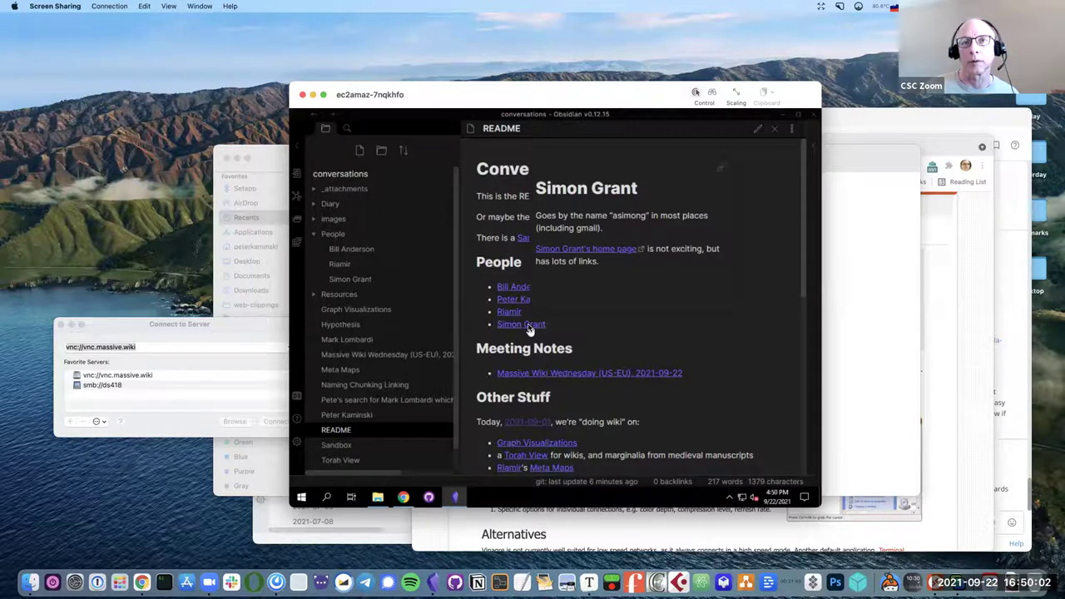
{"action": "left_click", "coordinate": [757, 130]}
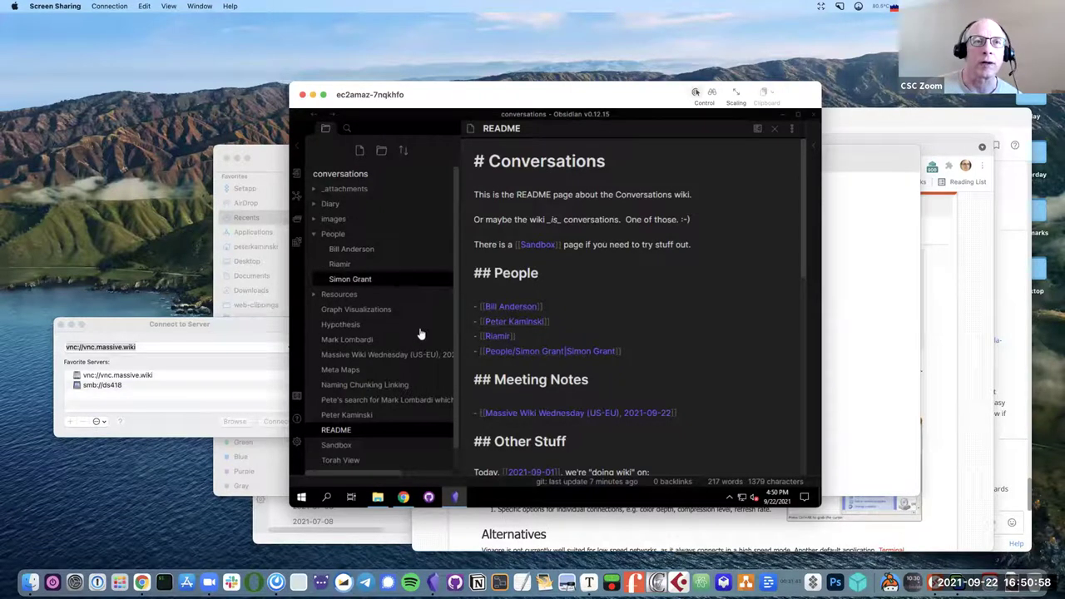
Create a new blank note.
{"action": "left_click", "coordinate": [359, 151]}
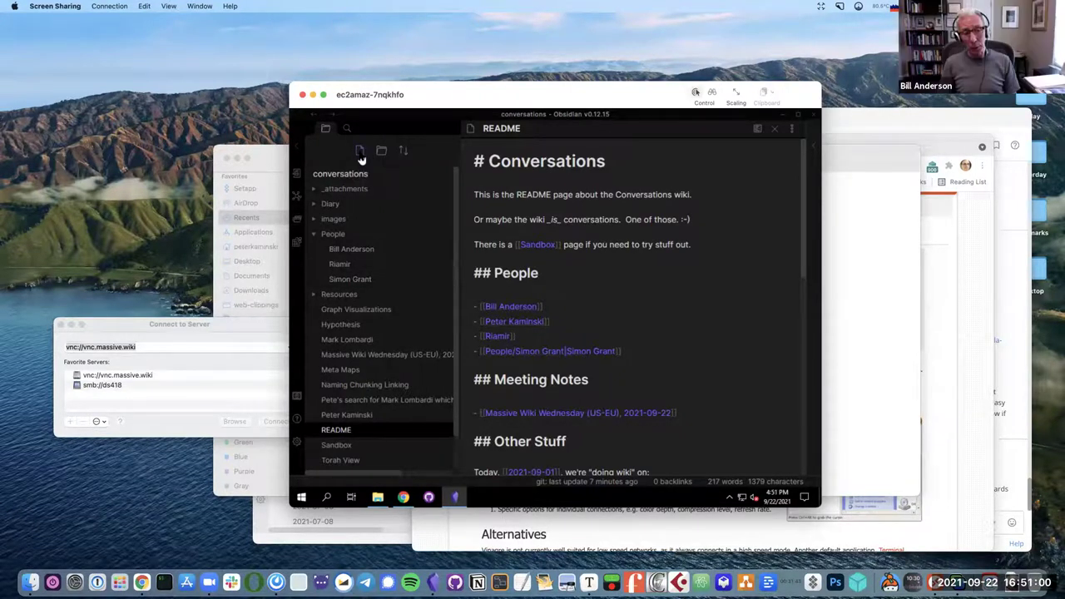
Abandon the started person-named title and move that note into the People folder.
{"action": "type", "text": "Peter Kamins"}
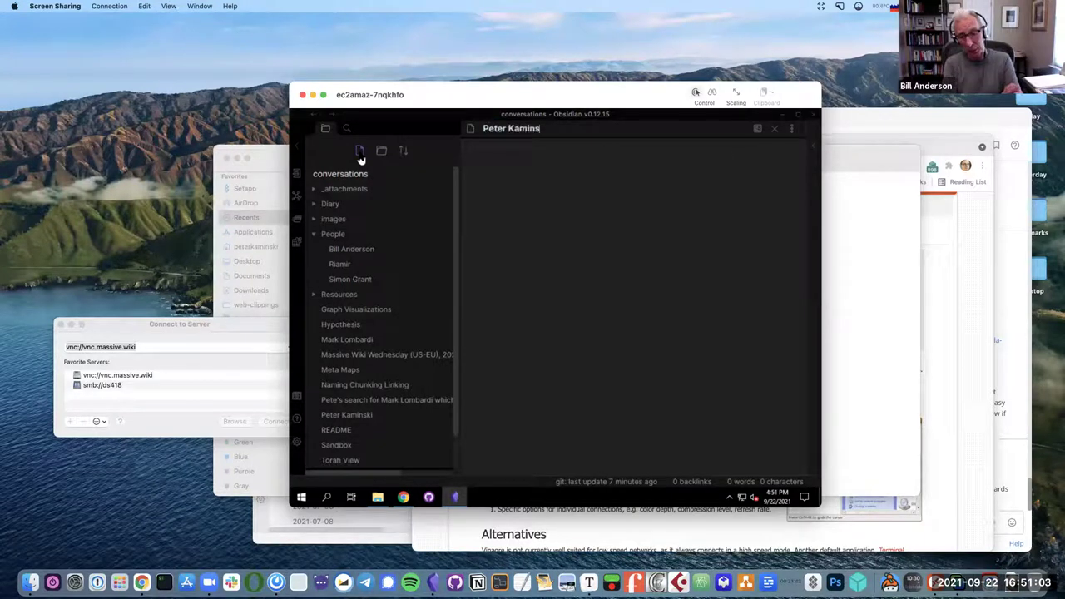
{"action": "key", "text": "Escape"}
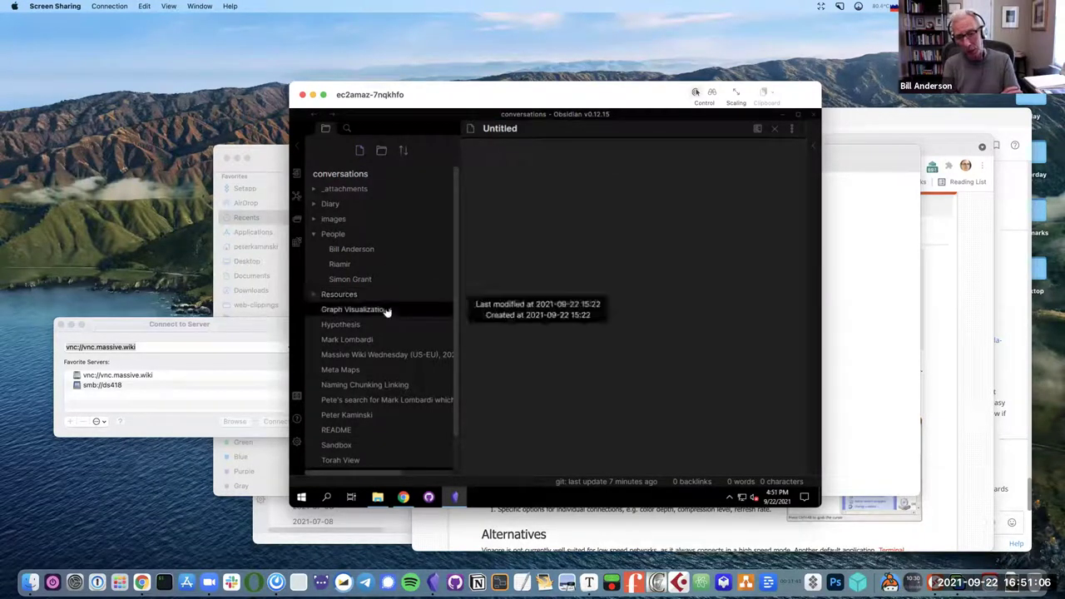
{"action": "left_click_drag", "start_coordinate": [363, 416], "coordinate": [341, 243]}
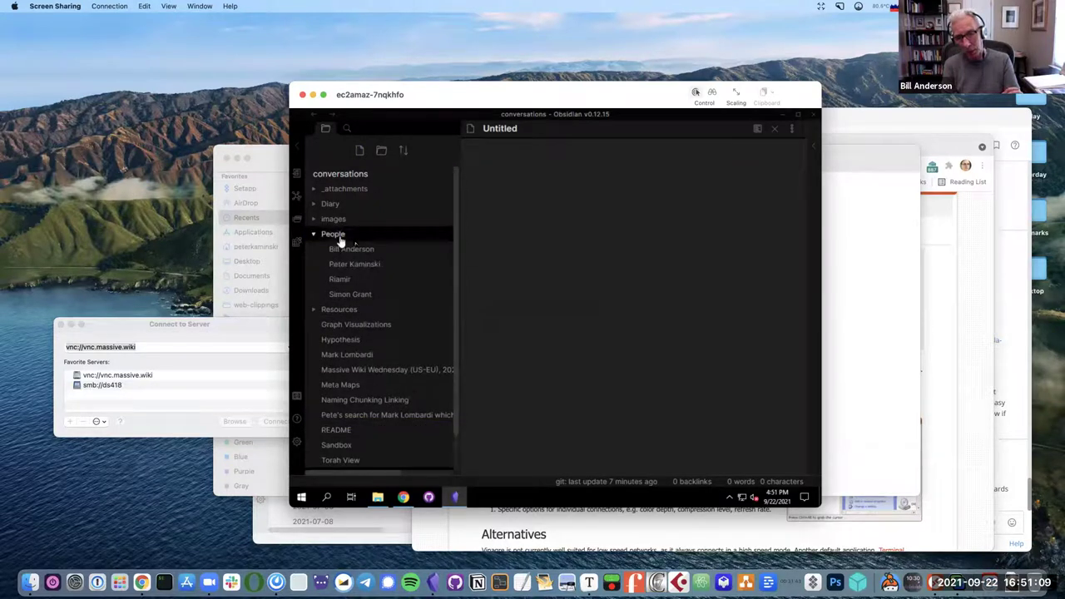
Create a root-level note named after the person, without updating links, headed '(alt) page'.
{"action": "left_click", "coordinate": [360, 151]}
{"action": "type", "text": "P"}
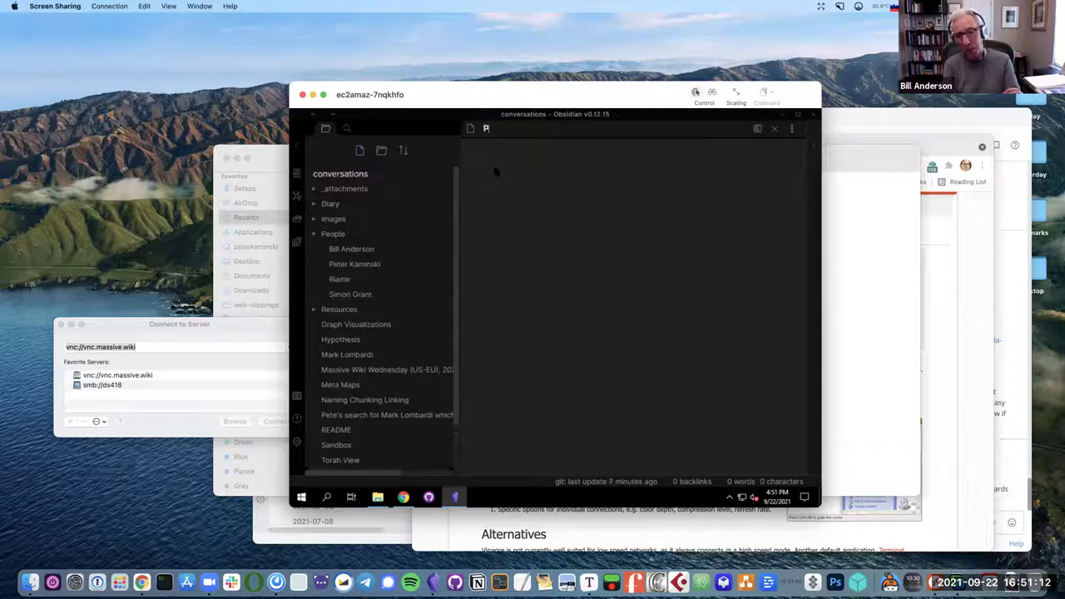
{"action": "type", "text": "eter Kaminski"}
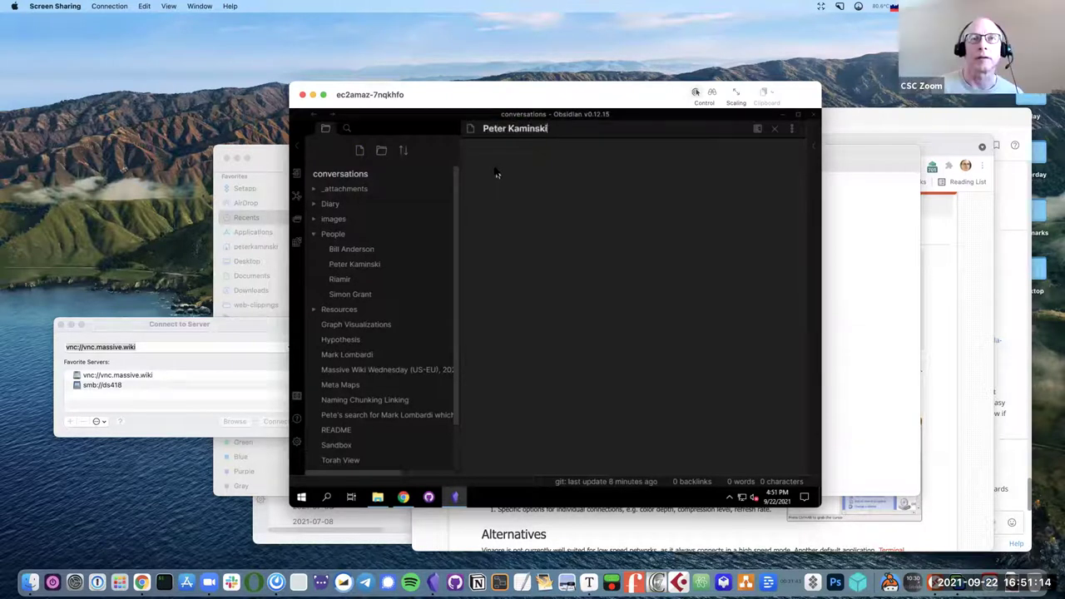
{"action": "key", "text": "Return"}
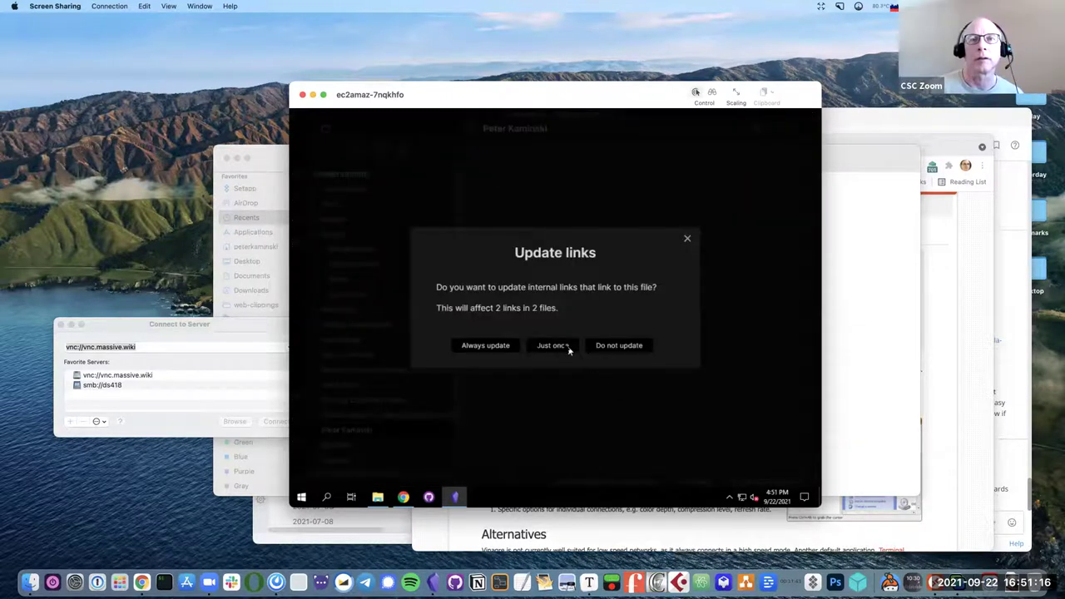
{"action": "left_click", "coordinate": [608, 347]}
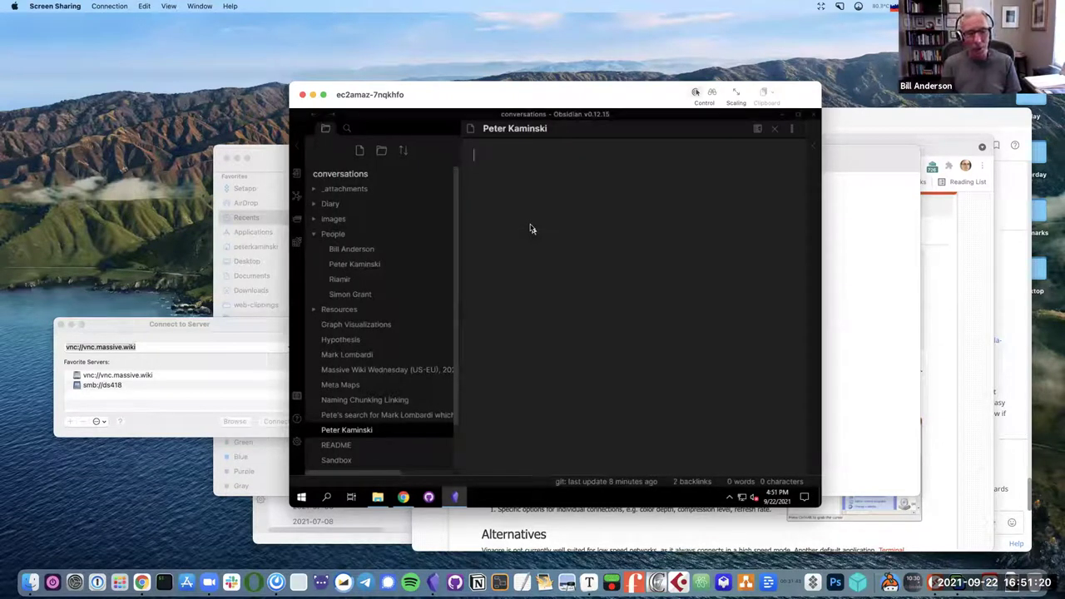
{"action": "type", "text": "#"}
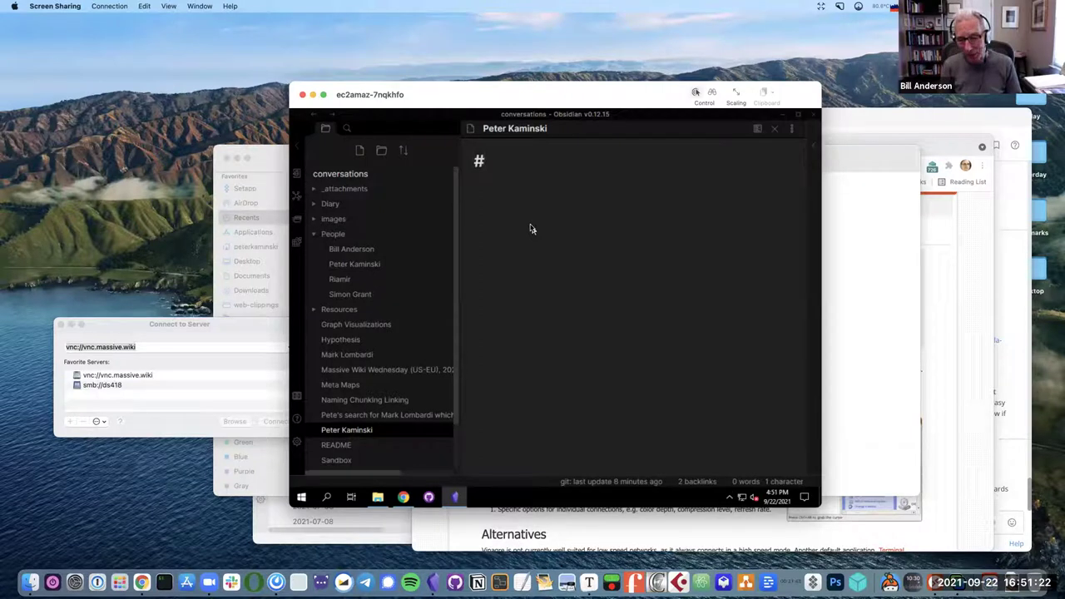
{"action": "type", "text": " Pete"}
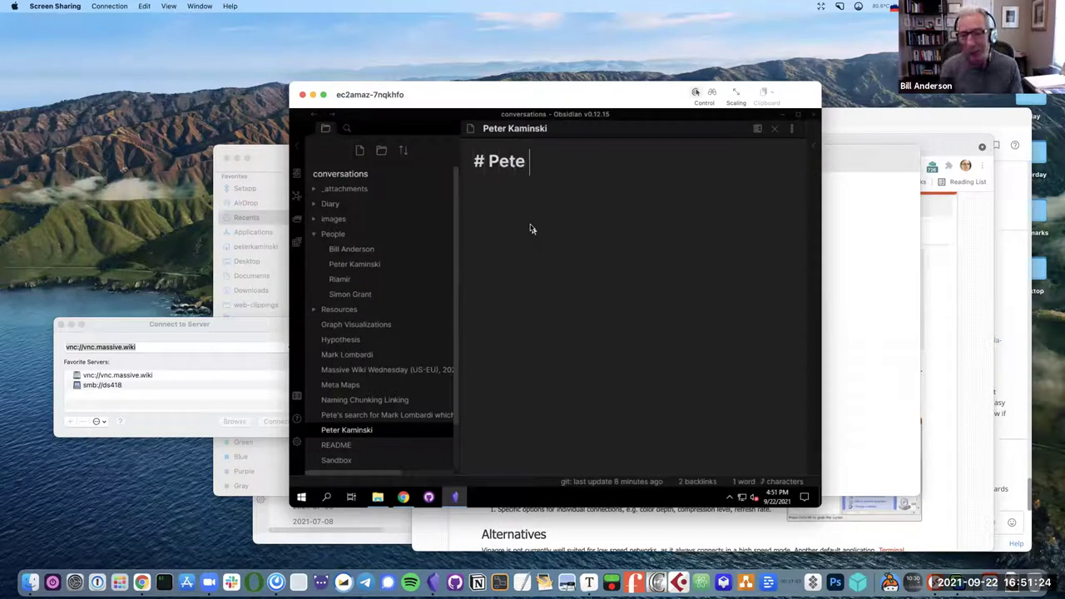
{"action": "type", "text": "r Kamisnki"}
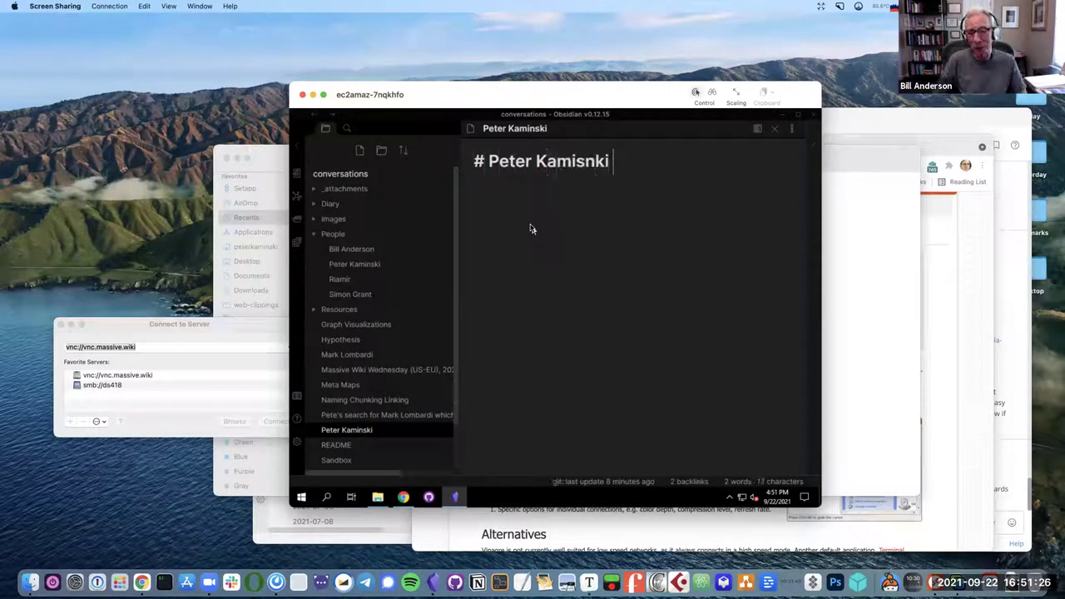
{"action": "key", "text": "BackSpace"}
{"action": "key", "text": "BackSpace"}
{"action": "key", "text": "BackSpace"}
{"action": "key", "text": "BackSpace"}
{"action": "key", "text": "BackSpace"}
{"action": "type", "text": "nski "}
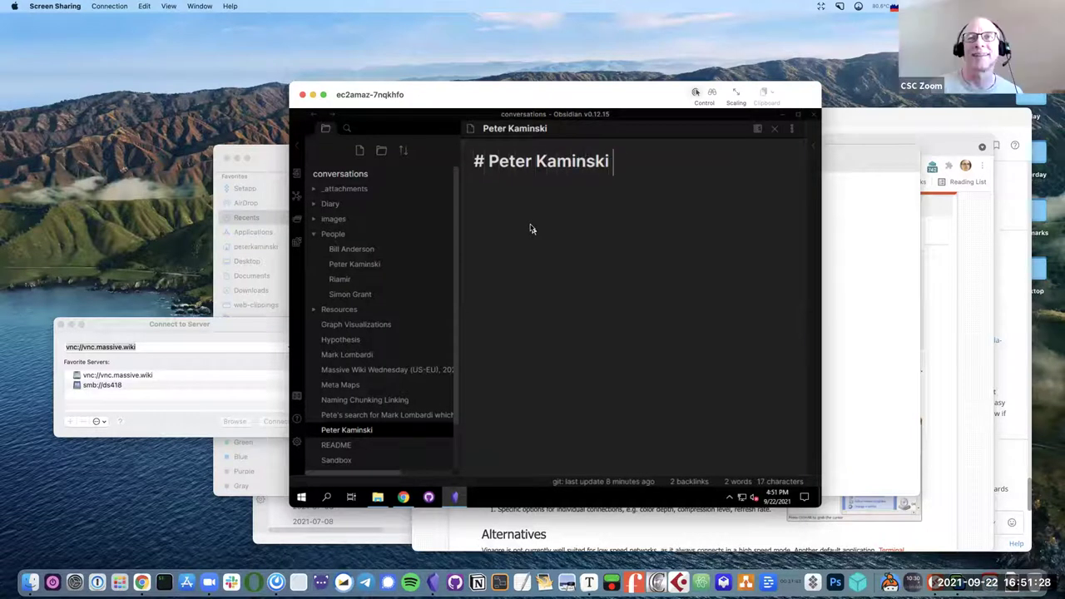
{"action": "type", "text": "(alt) page"}
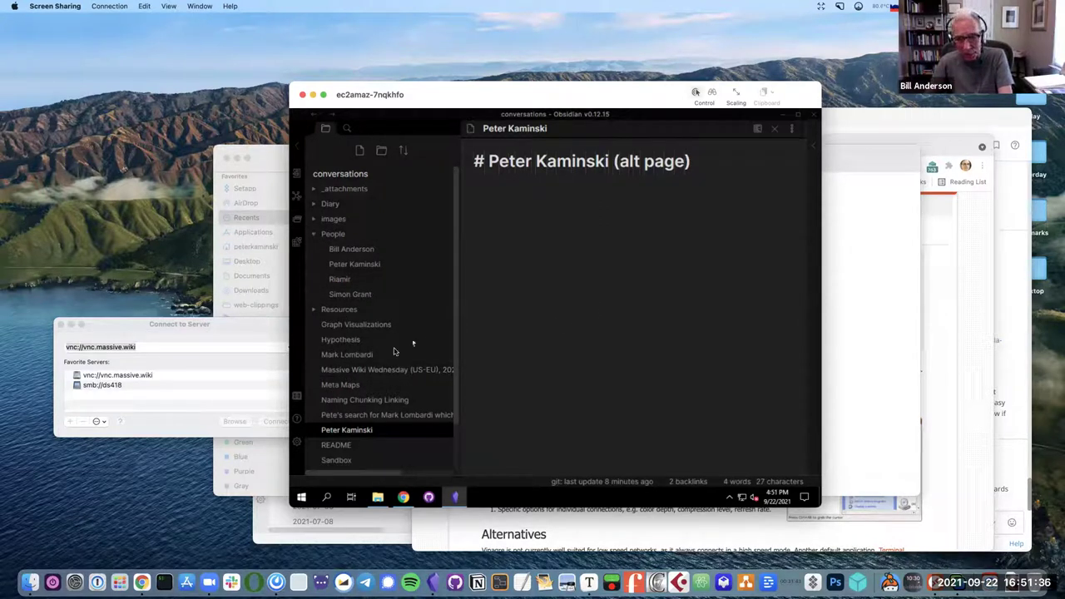
Add a Massive Wiki Wednesday topic bullet reading 'linking to pages in directories'.
{"action": "left_click", "coordinate": [376, 371]}
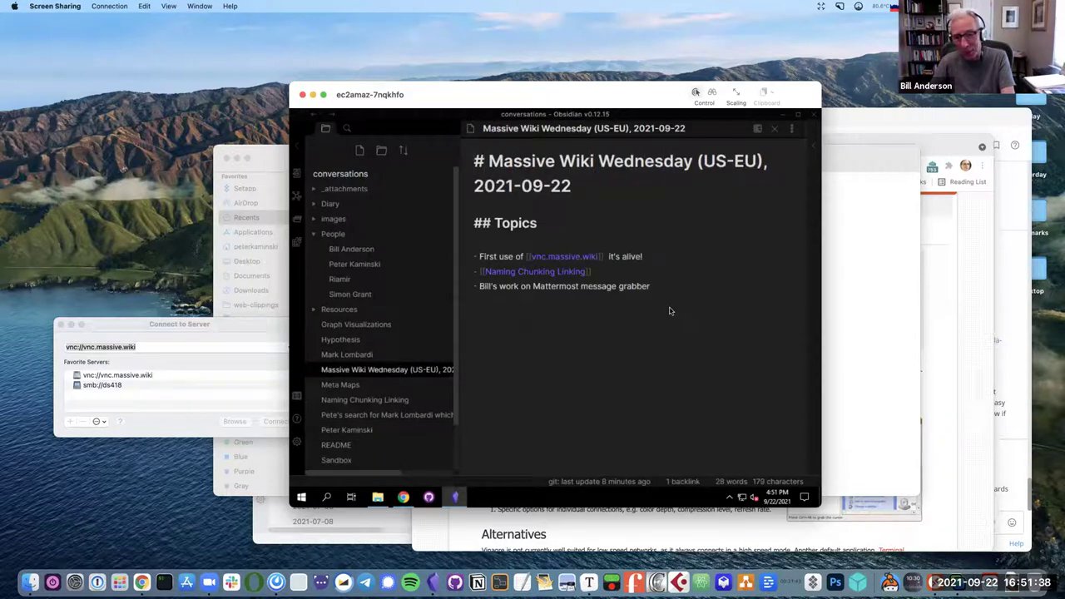
{"action": "key", "text": "Return"}
{"action": "key", "text": "Return"}
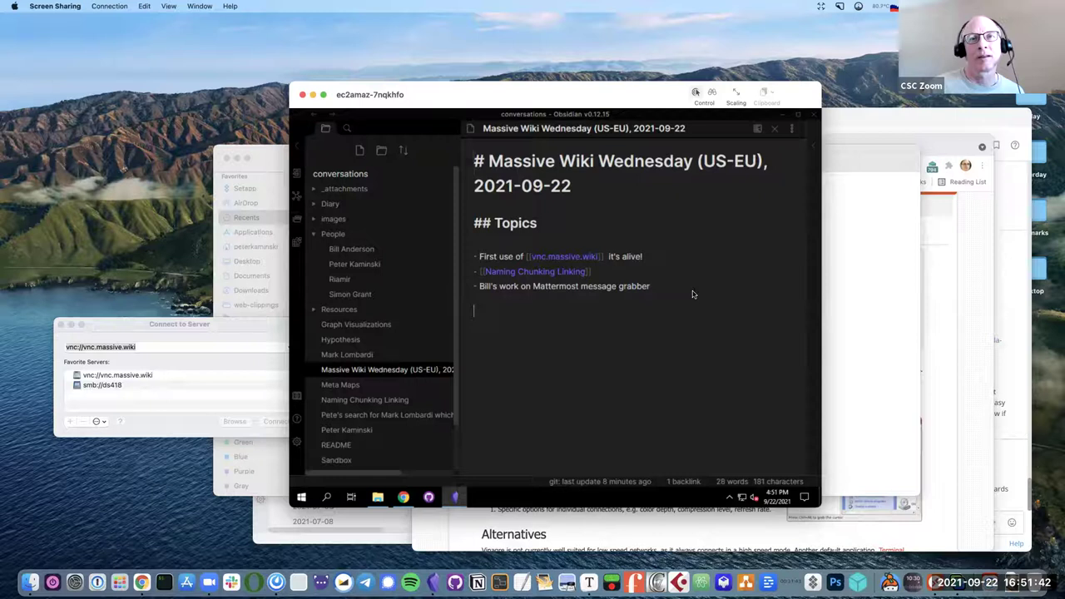
{"action": "key", "text": "BackSpace"}
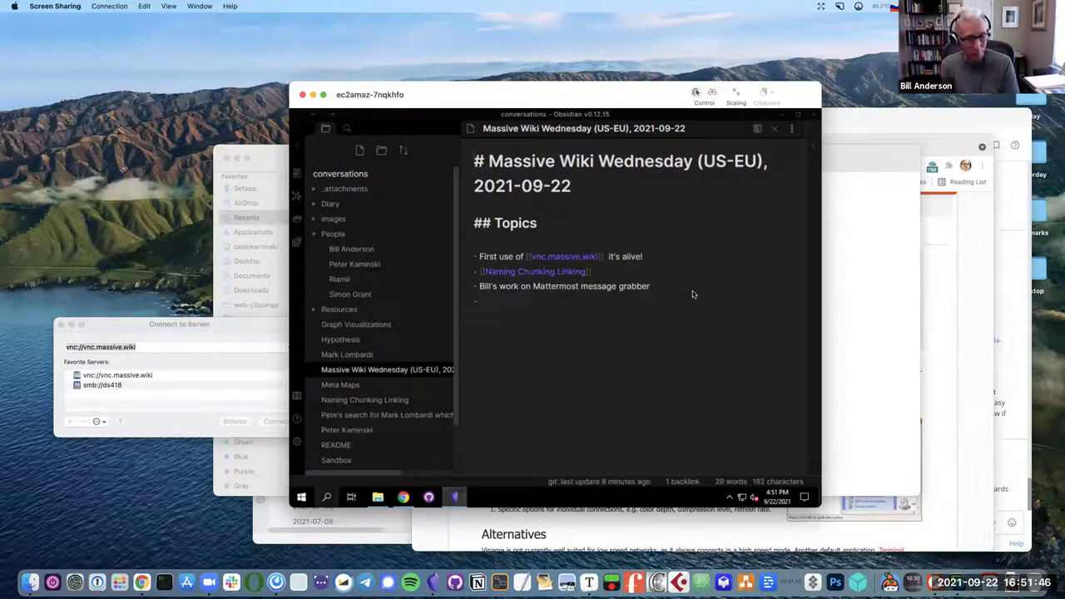
{"action": "type", "text": "linking to "}
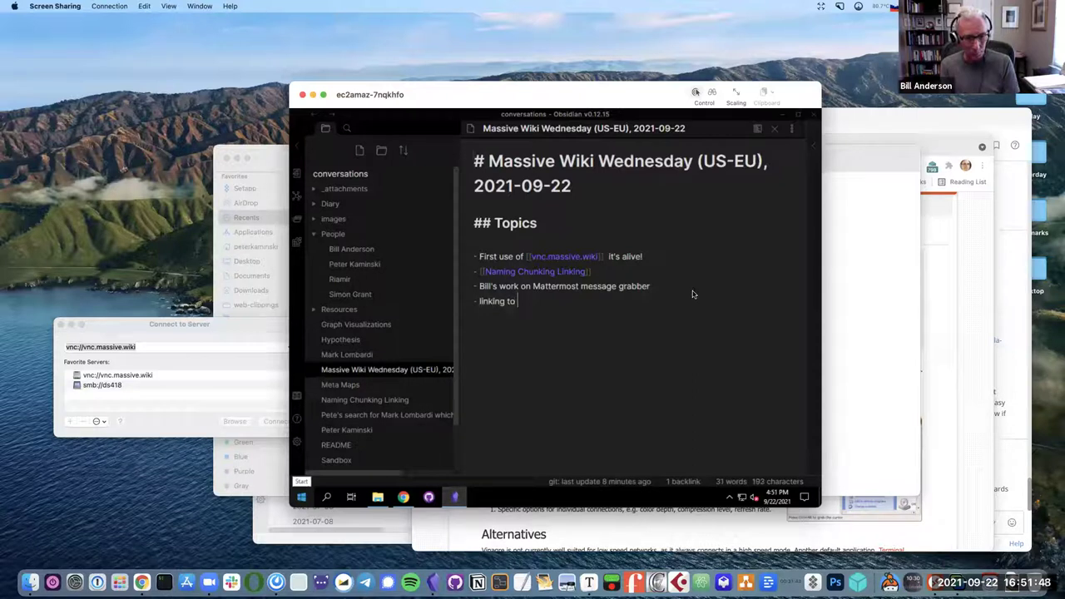
{"action": "type", "text": "pages "}
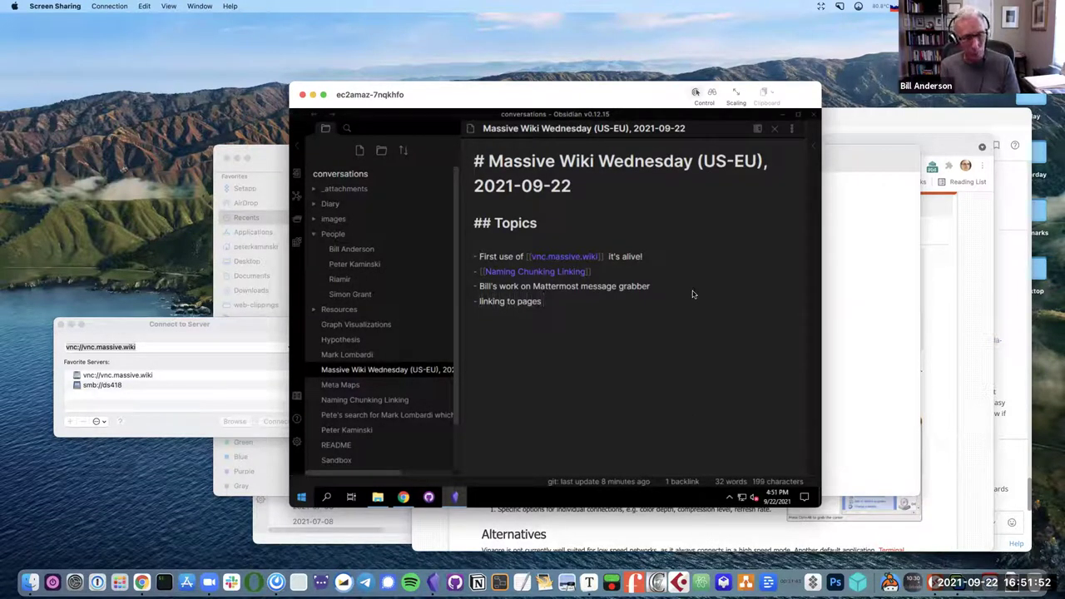
{"action": "type", "text": "in directories"}
Begin a link to the person's page on a new line below the topic bullet, then open Settings.
{"action": "key", "text": "Return"}
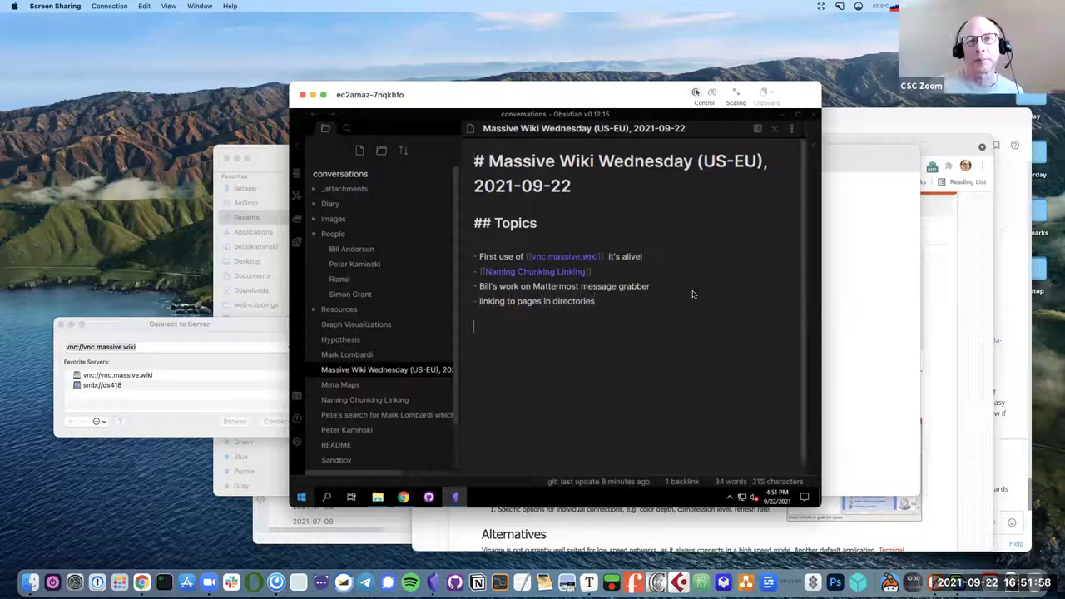
{"action": "type", "text": "[["}
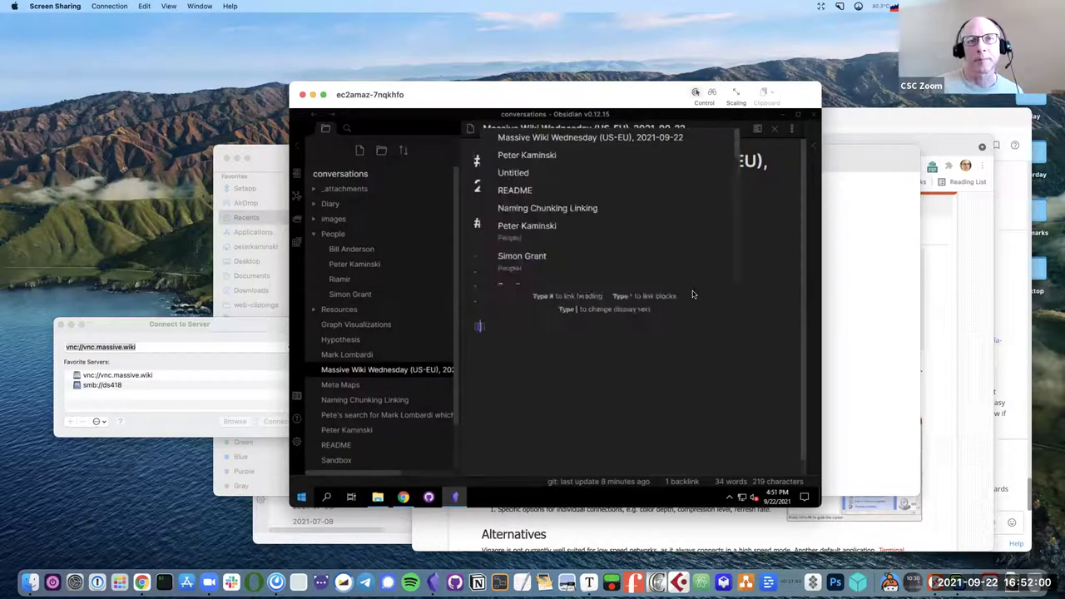
{"action": "type", "text": "Peter"}
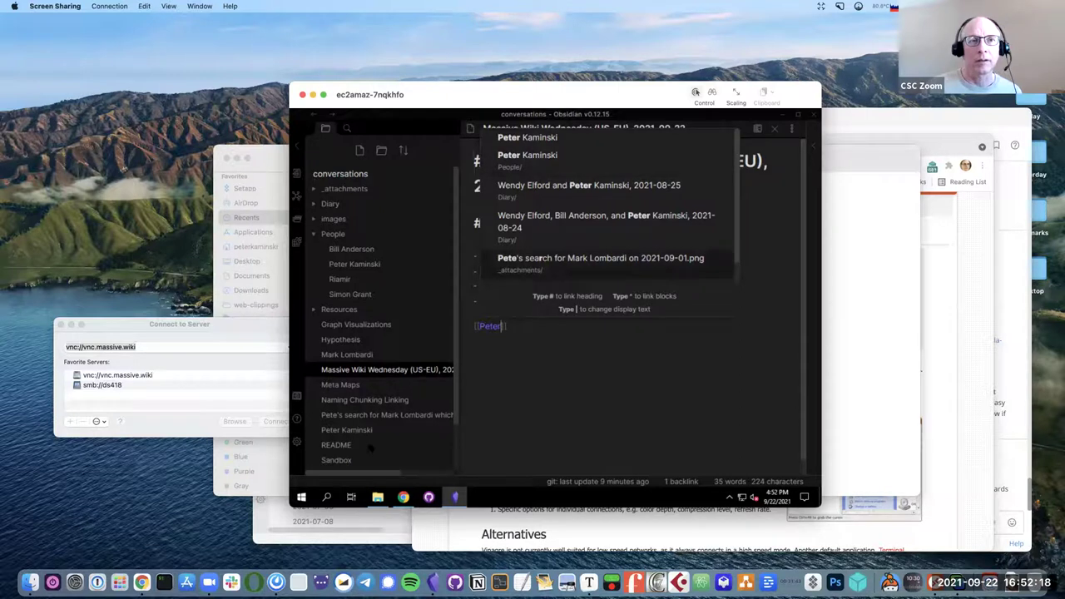
{"action": "key", "text": "Escape"}
{"action": "left_click", "coordinate": [296, 445]}
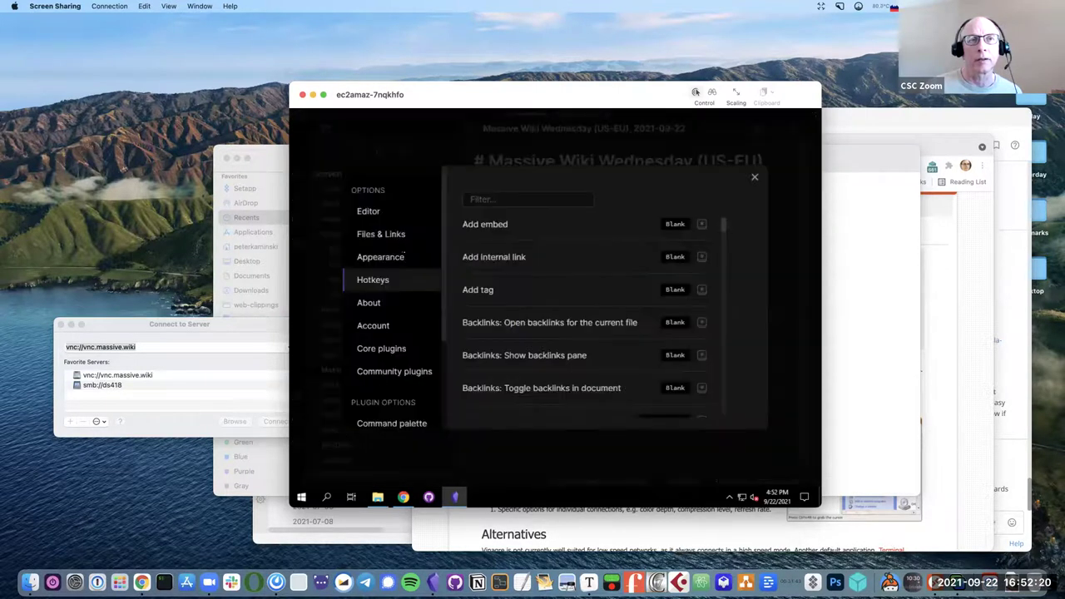
Set Files & Links' New link format to 'Absolute path in vault' and close Settings.
{"action": "left_click", "coordinate": [386, 239]}
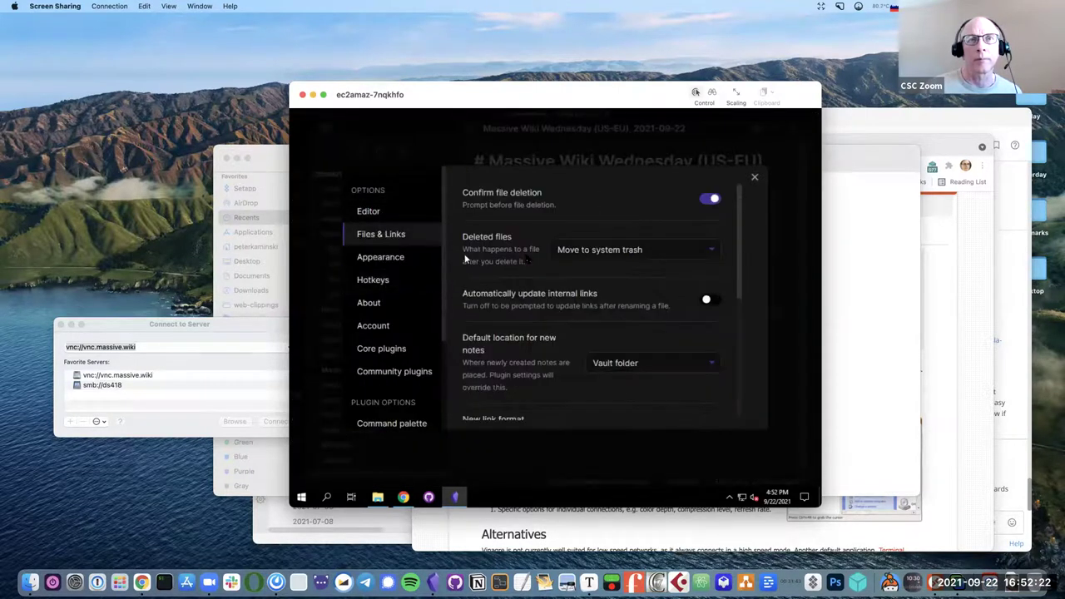
{"action": "scroll", "coordinate": [574, 310], "scroll_direction": "down", "scroll_amount": 5}
{"action": "scroll", "coordinate": [574, 310], "scroll_direction": "up", "scroll_amount": 5}
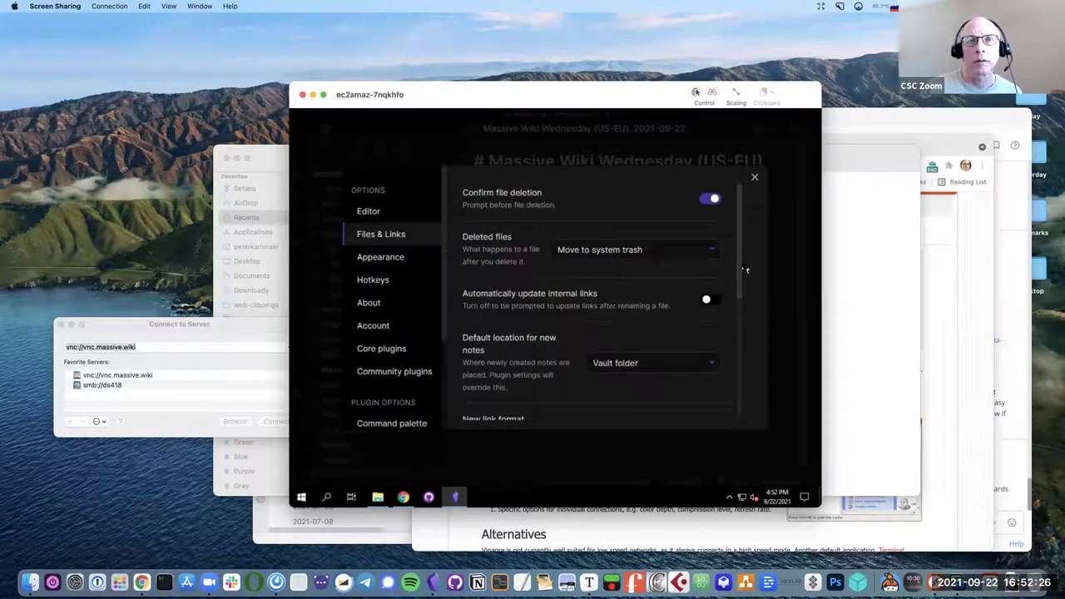
{"action": "left_click_drag", "start_coordinate": [740, 278], "coordinate": [740, 356]}
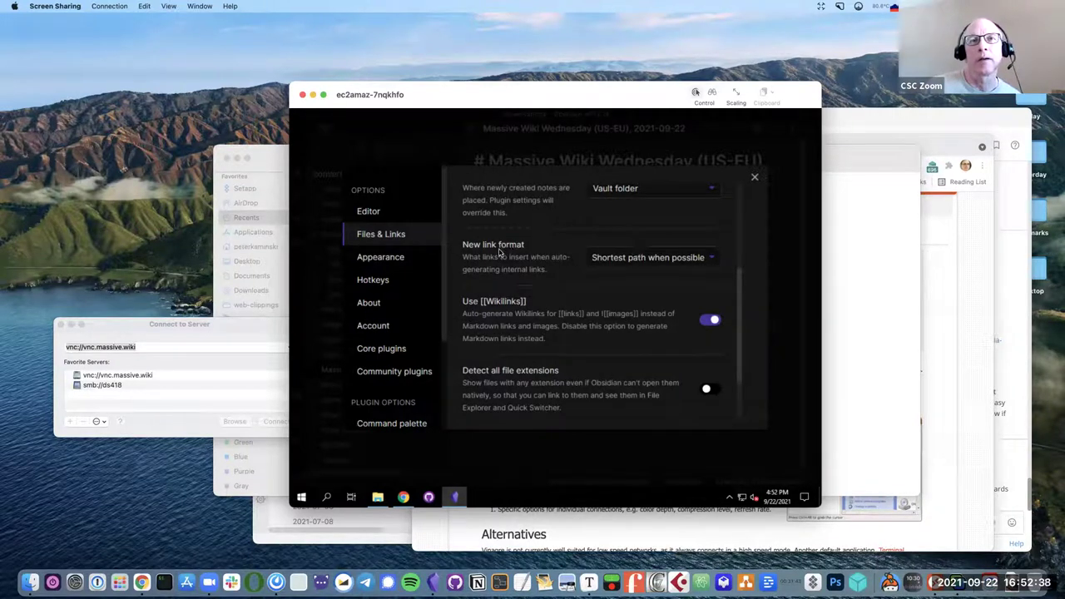
{"action": "left_click", "coordinate": [672, 259]}
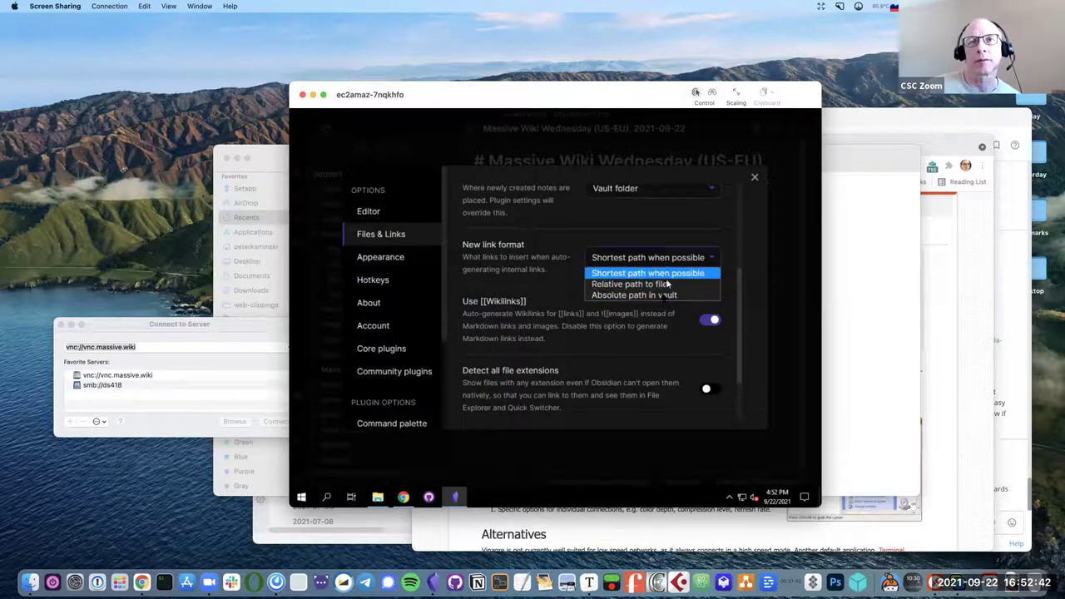
{"action": "left_click", "coordinate": [684, 303]}
{"action": "left_click", "coordinate": [755, 178]}
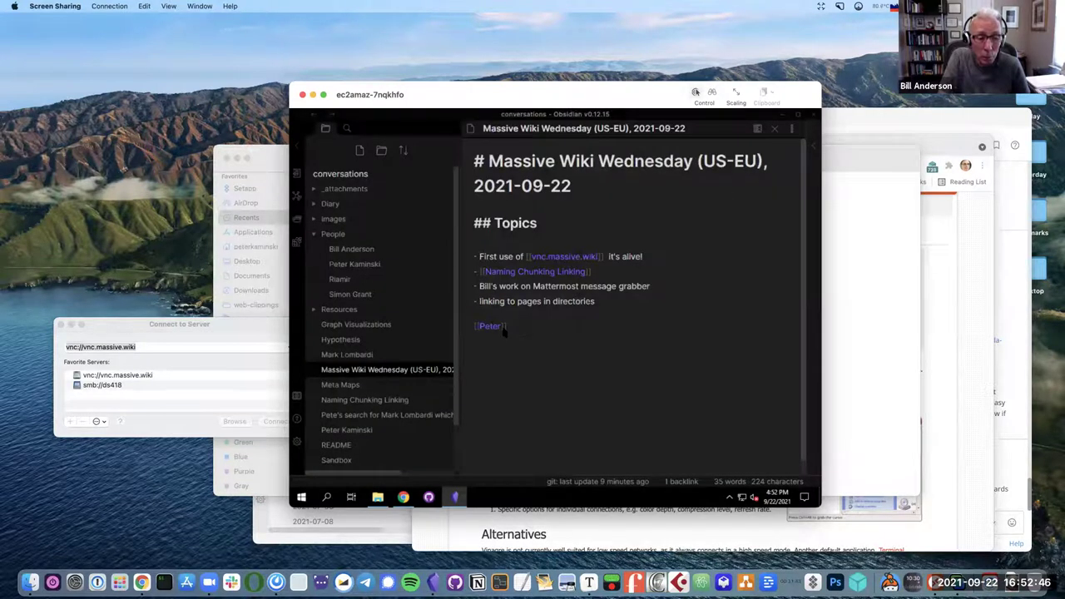
Add two links to the person's page, one via the People/ path, one plain, and view rendered.
{"action": "type", "text": "K"}
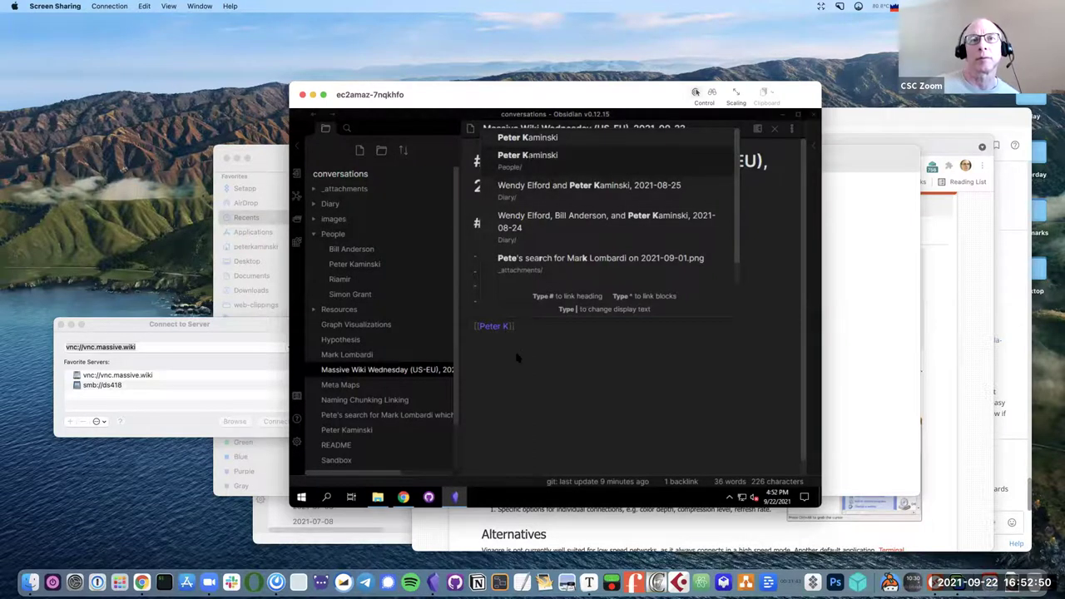
{"action": "key", "text": "Return"}
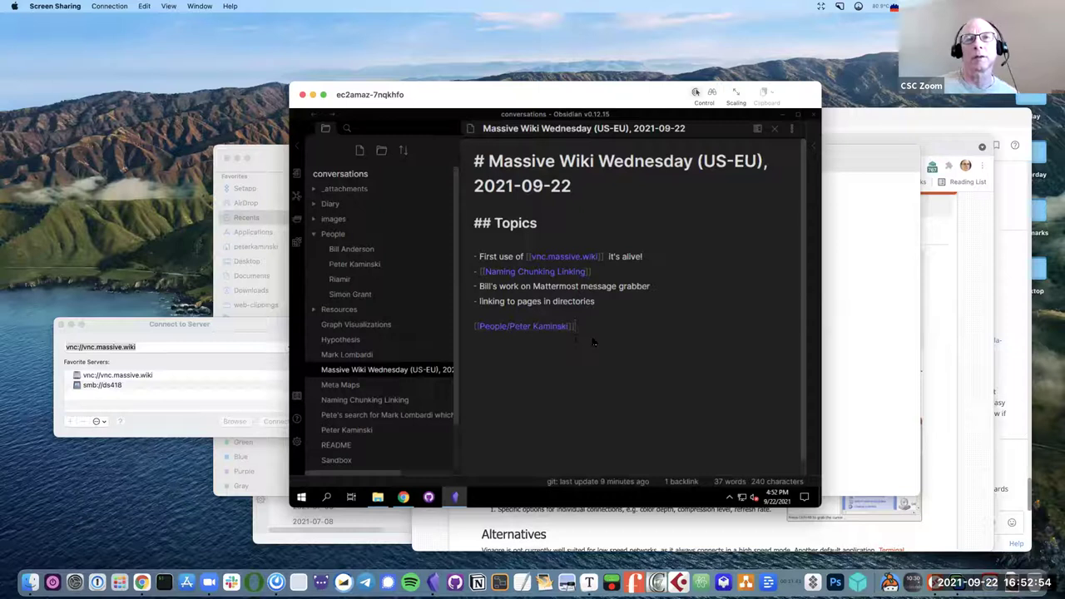
{"action": "key", "text": "Return"}
{"action": "key", "text": "Return"}
{"action": "key", "text": "Return"}
{"action": "type", "text": "[[Peter Ka"}
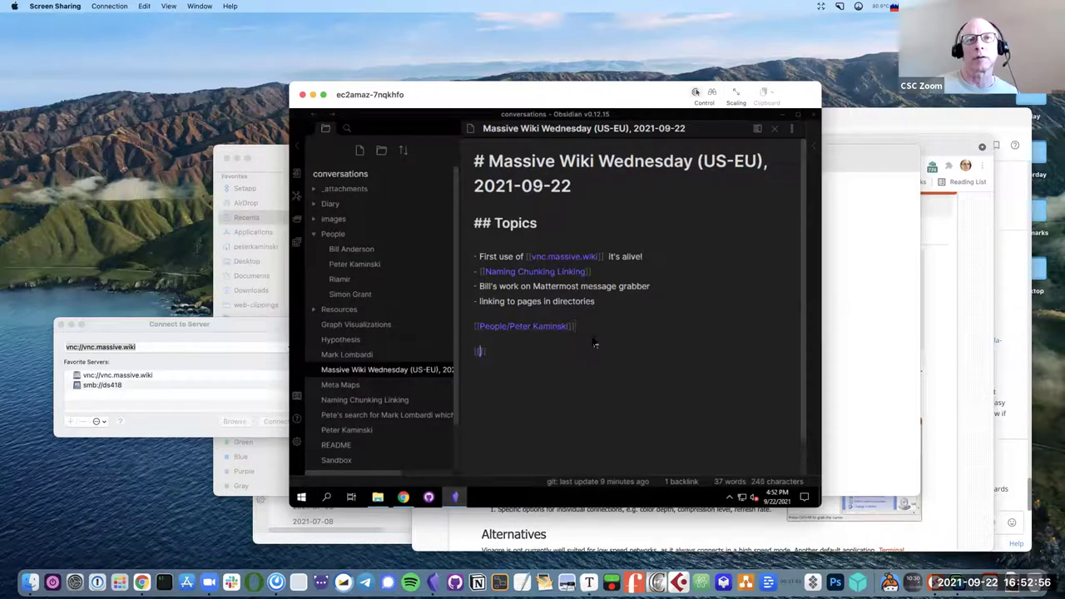
{"action": "type", "text": "min"}
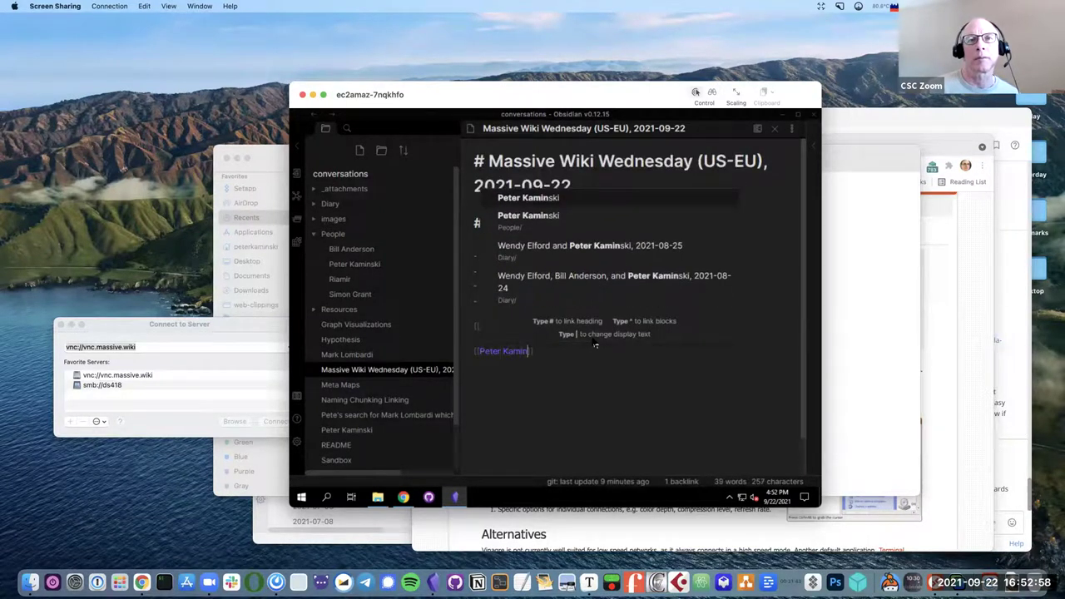
{"action": "type", "text": "ski"}
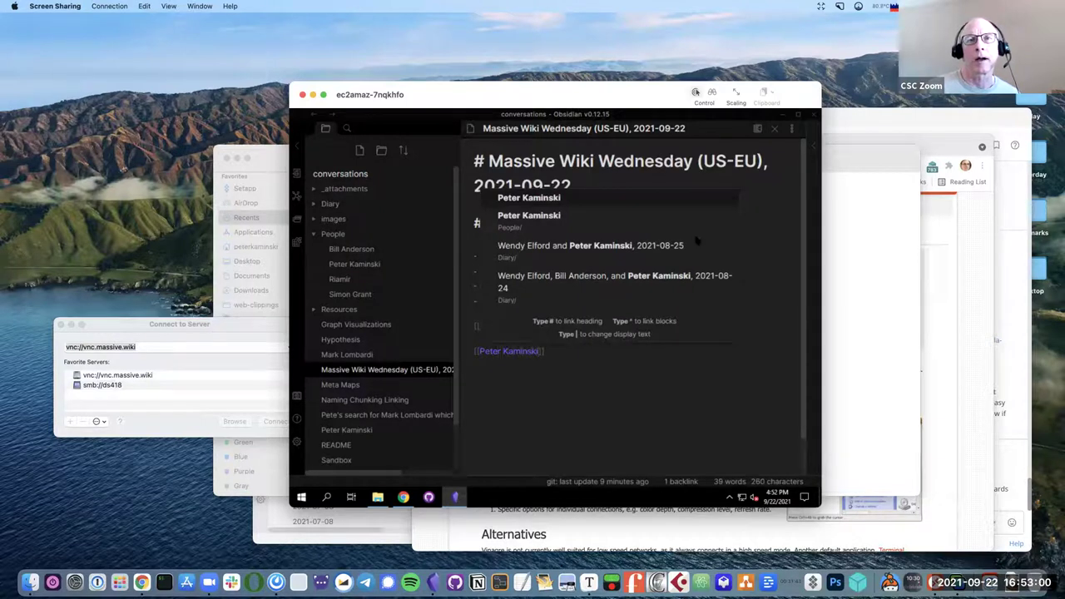
{"action": "key", "text": "Return"}
{"action": "key", "text": "ctrl+e"}
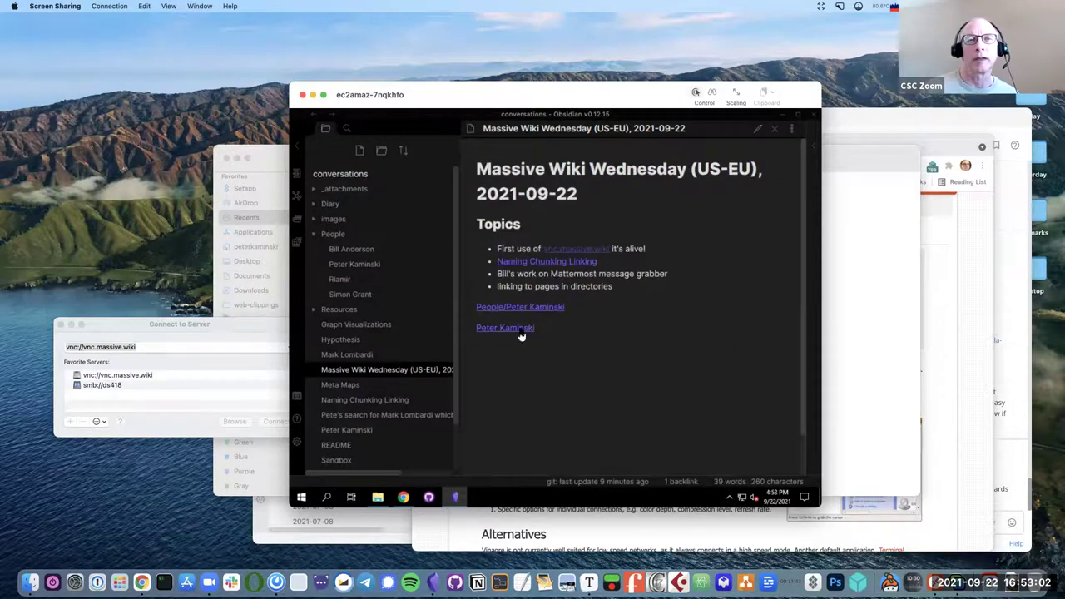
{"action": "mouse_move", "coordinate": [521, 333]}
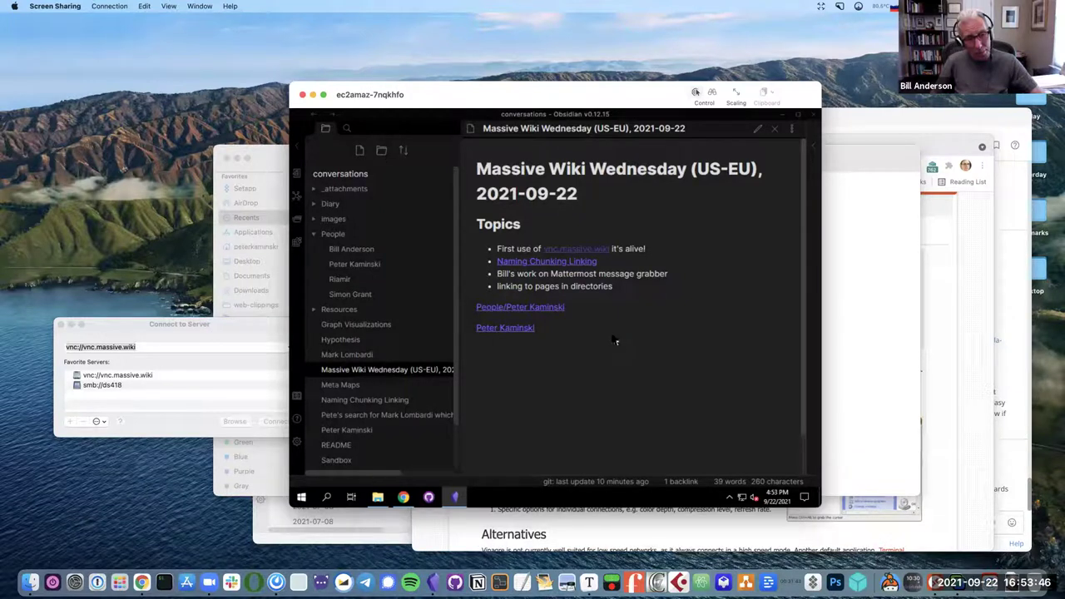
In source view, delete both person link lines, leaving an empty line after the bullets.
{"action": "left_click", "coordinate": [759, 129]}
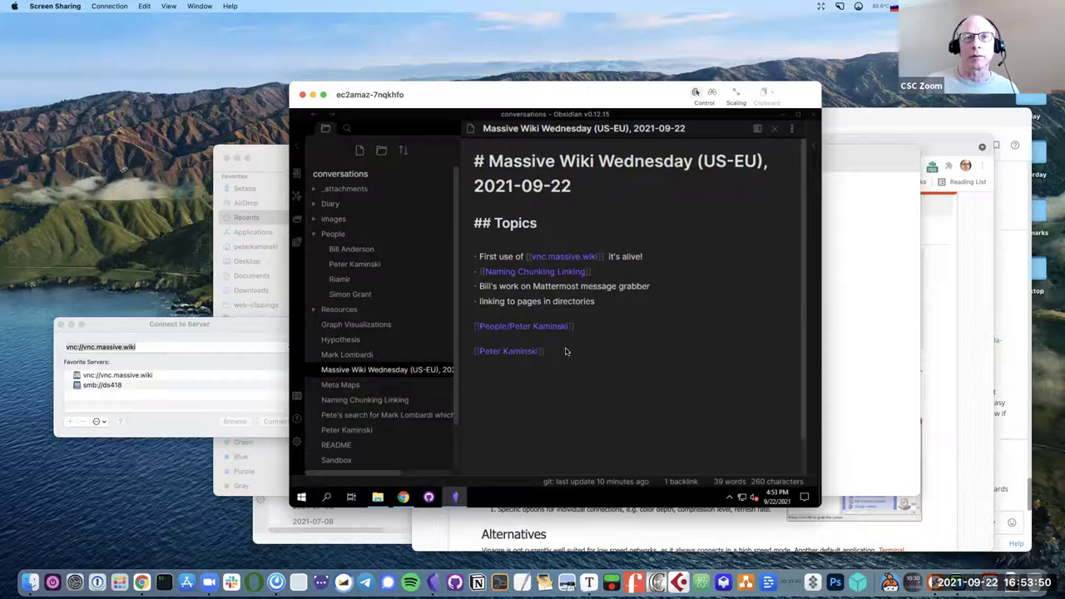
{"action": "triple_click", "coordinate": [467, 325]}
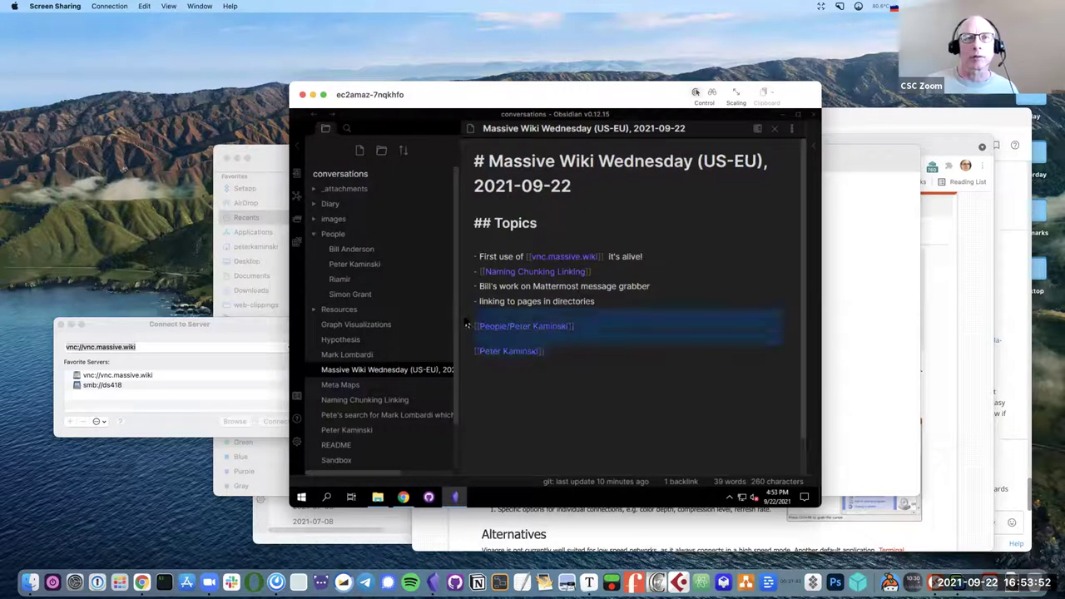
{"action": "key", "text": "BackSpace"}
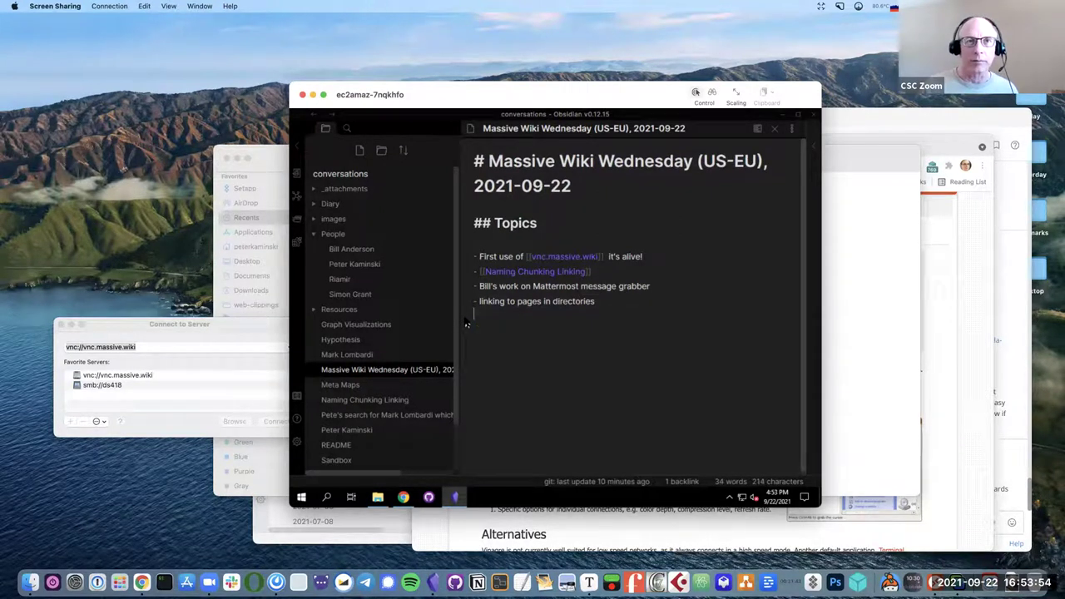
{"action": "key", "text": "Return"}
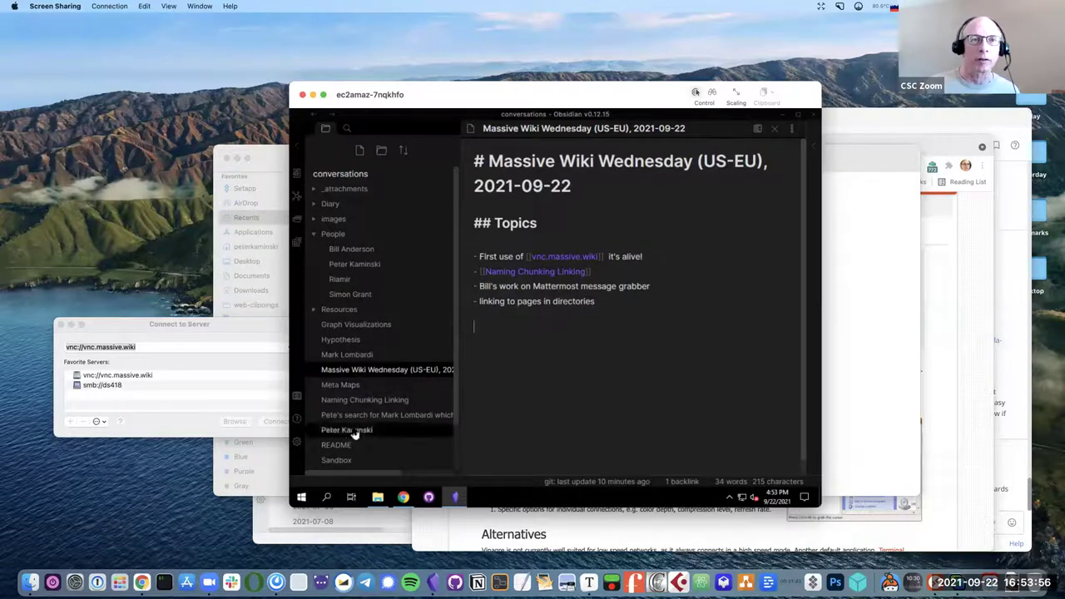
Delete the duplicate top-level person note from the file tree and confirm.
{"action": "right_click", "coordinate": [354, 433]}
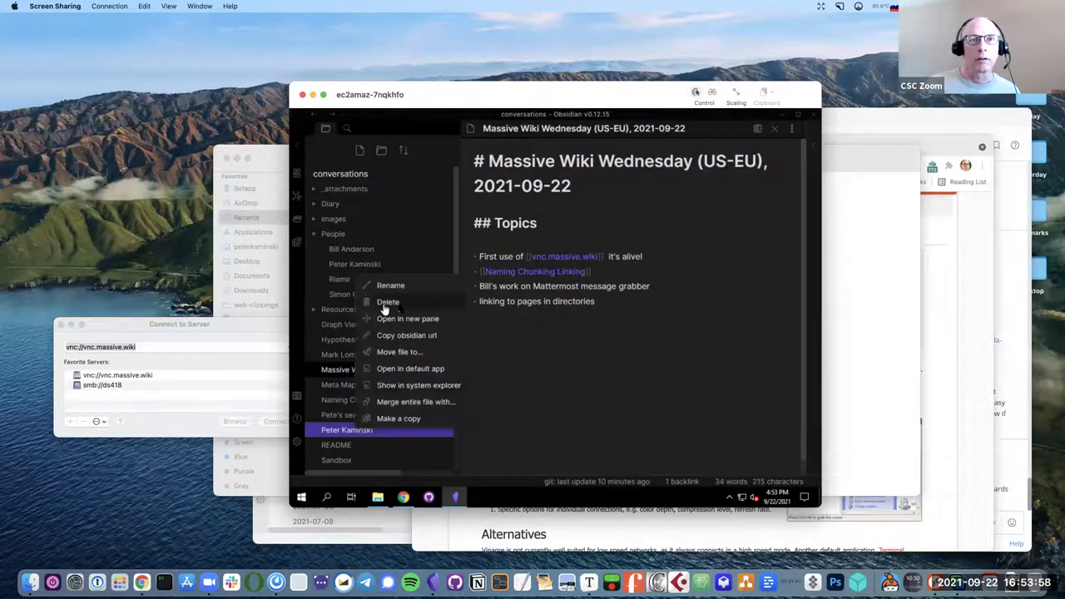
{"action": "left_click", "coordinate": [387, 304]}
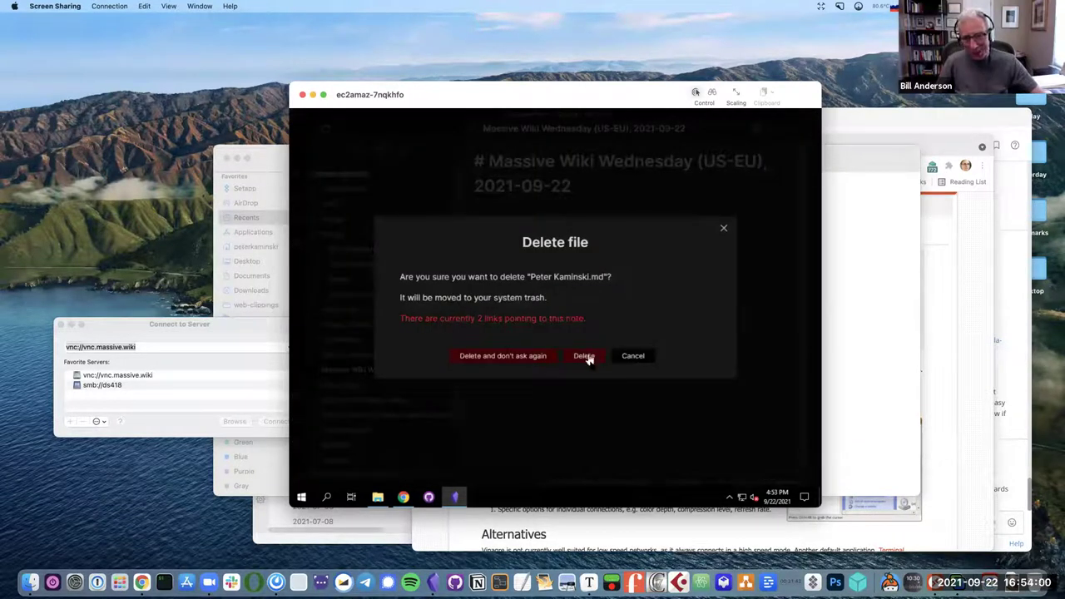
{"action": "left_click", "coordinate": [587, 356]}
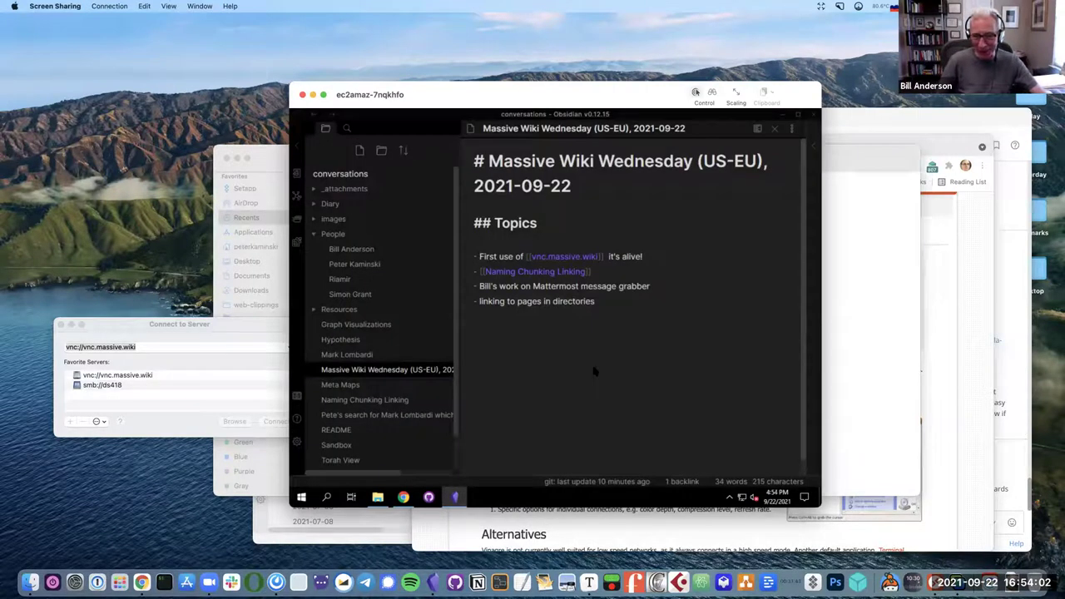
{"action": "left_click", "coordinate": [594, 367]}
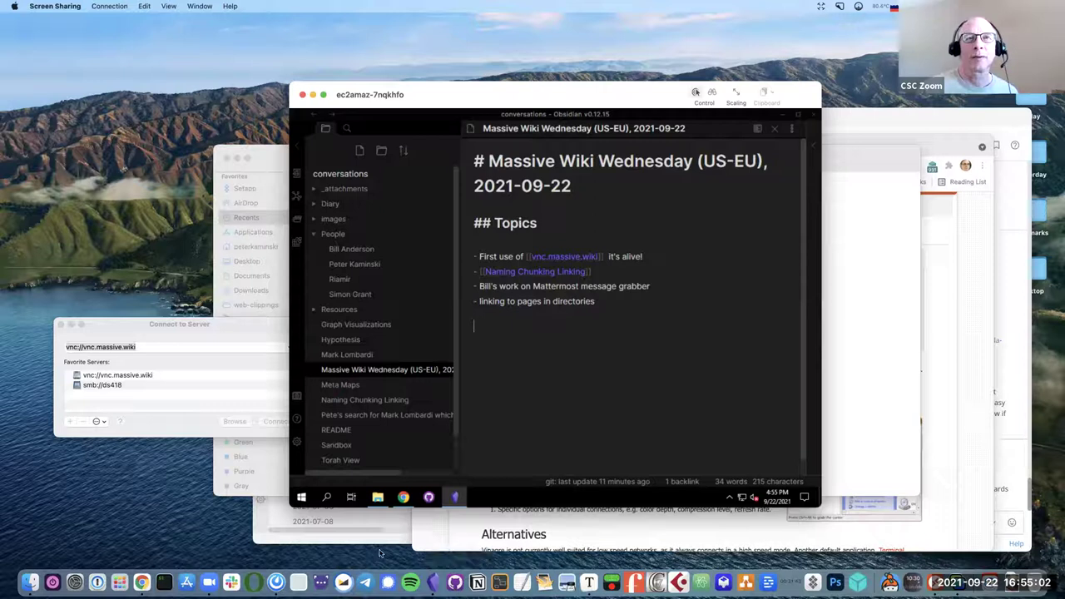
{"action": "left_click_drag", "start_coordinate": [536, 99], "coordinate": [542, 72]}
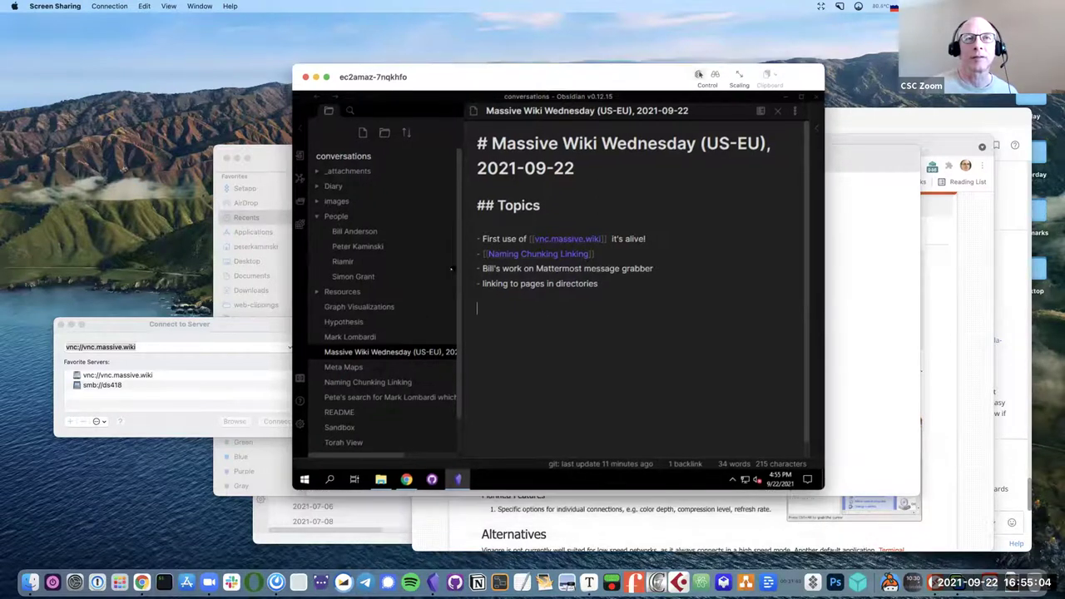
Open Settings on the core plugins list, type 'lint', then close Settings.
{"action": "left_click", "coordinate": [302, 414]}
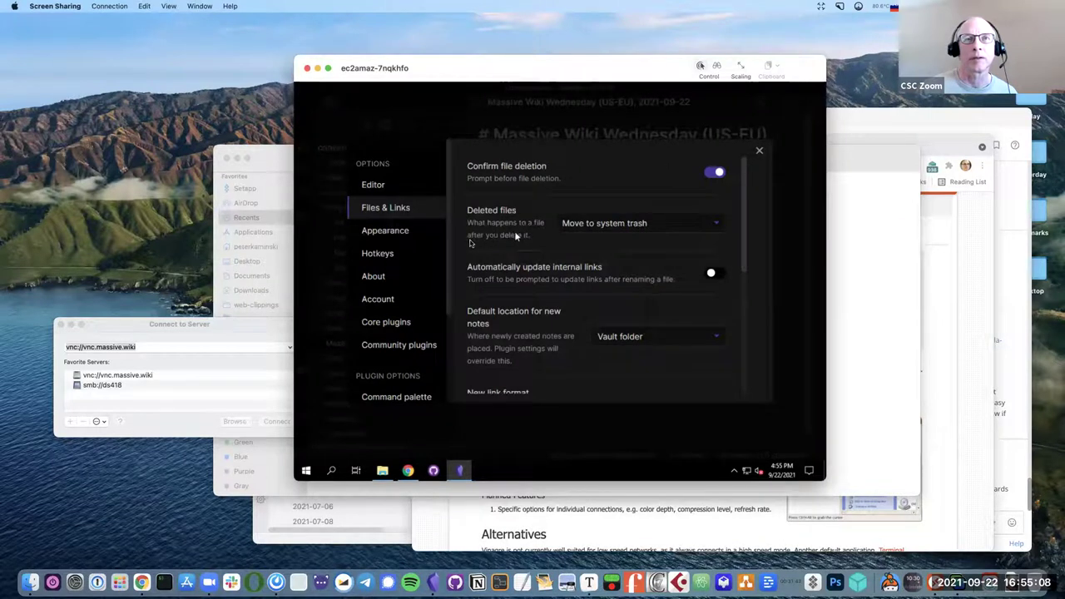
{"action": "left_click", "coordinate": [395, 324]}
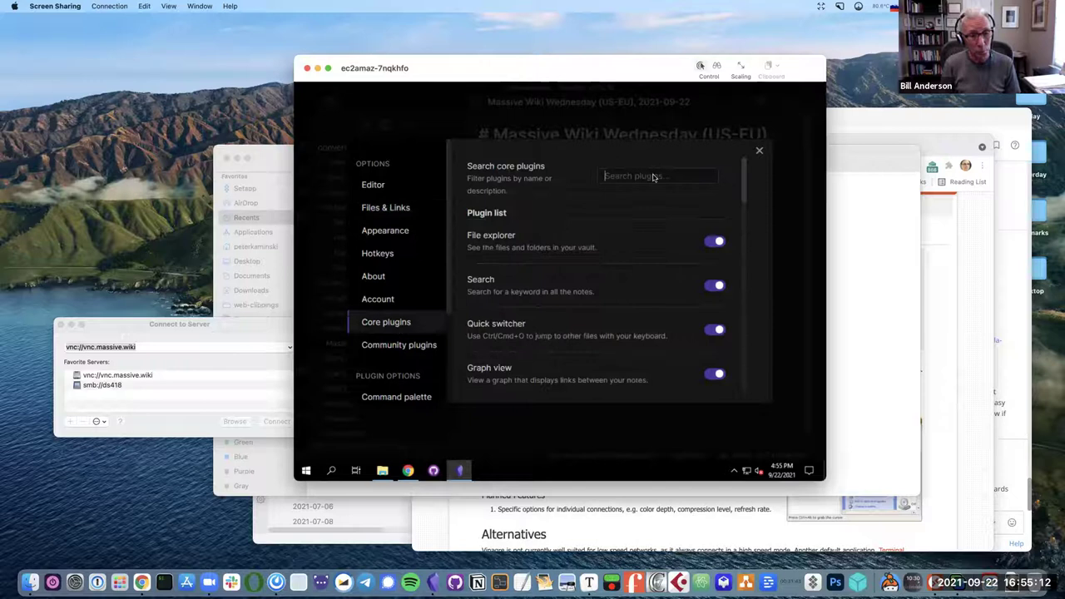
{"action": "type", "text": "lint"}
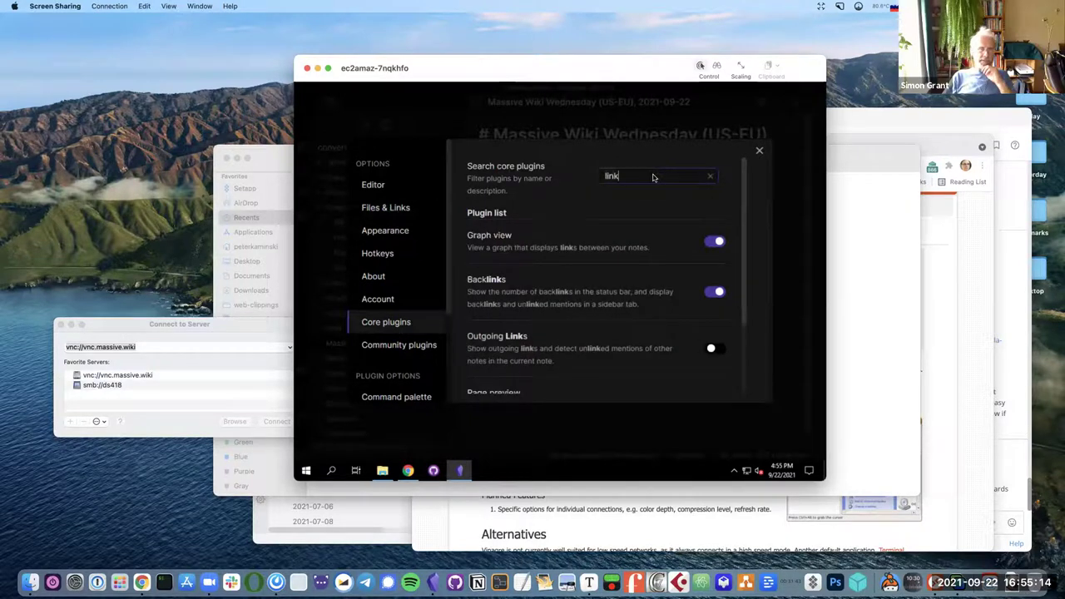
{"action": "key", "text": "Escape"}
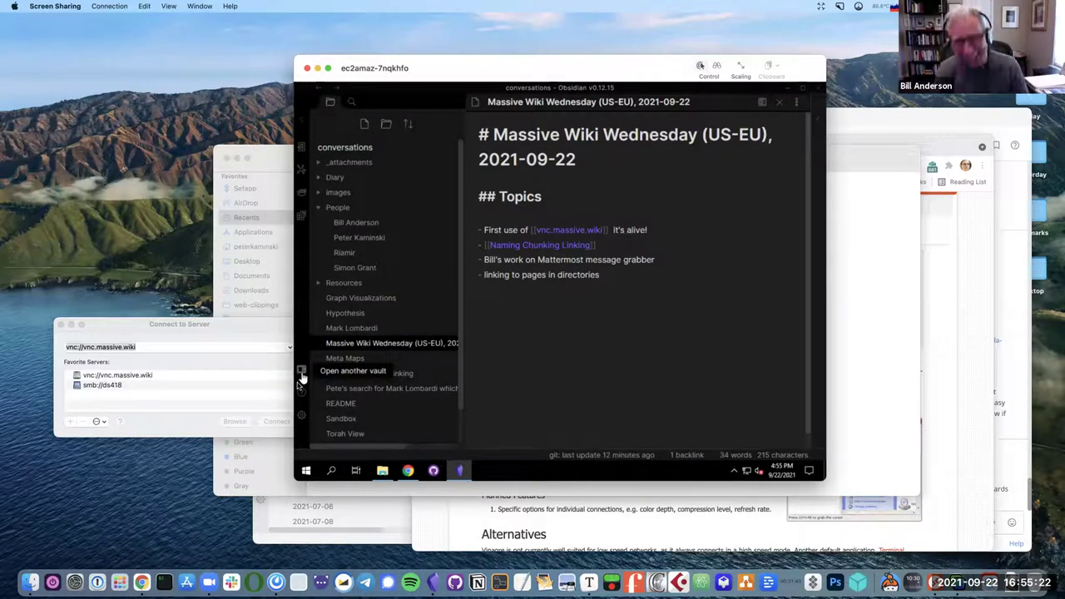
Browse the community plugins catalogue, search 'lint', then close the catalogue.
{"action": "left_click", "coordinate": [302, 420]}
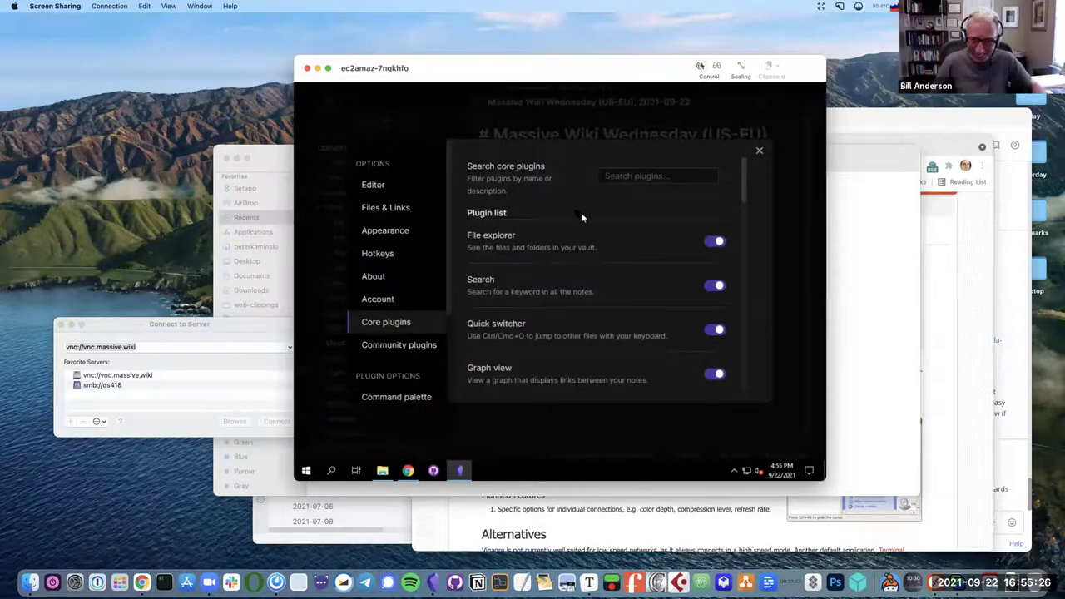
{"action": "left_click", "coordinate": [436, 345]}
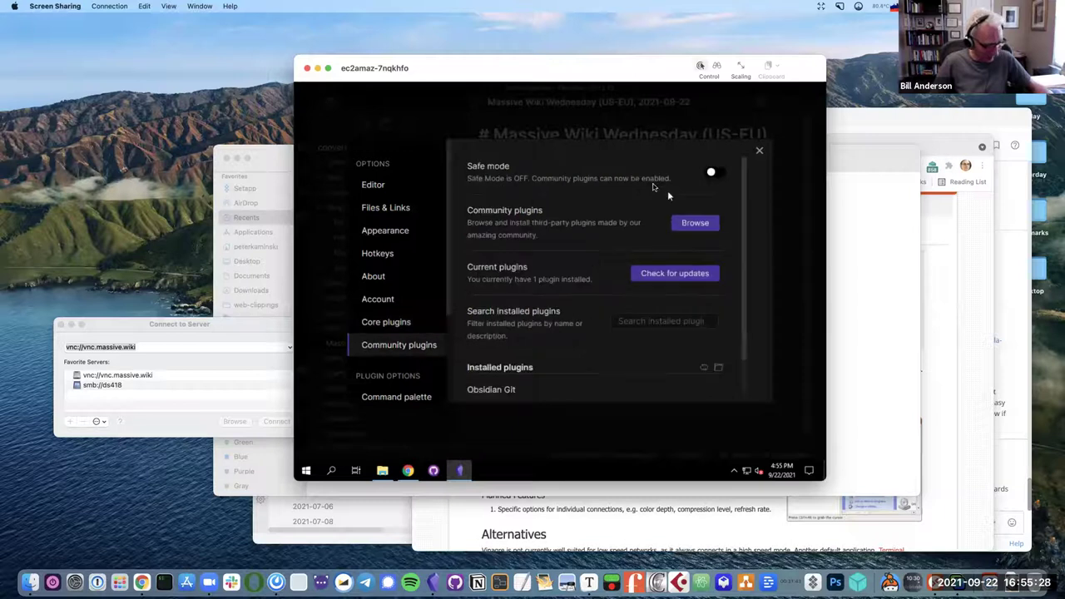
{"action": "left_click", "coordinate": [695, 225]}
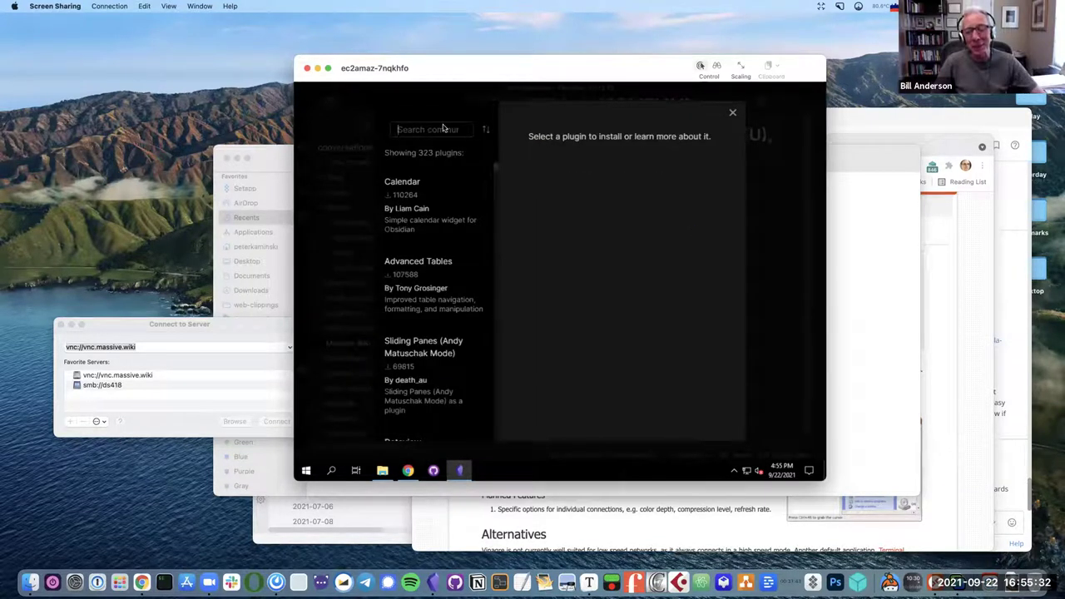
{"action": "type", "text": "lint"}
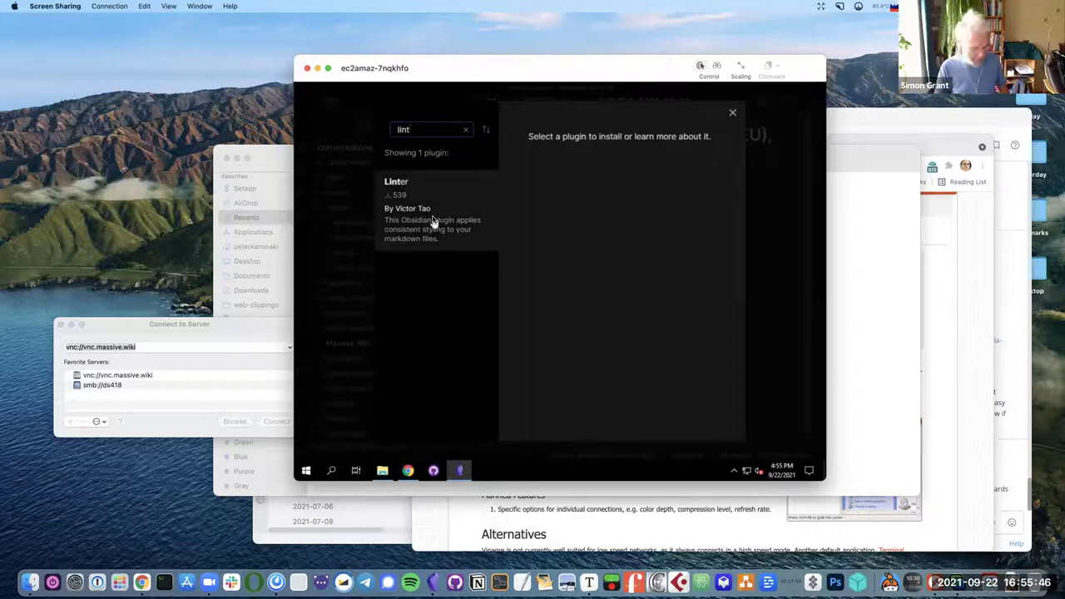
{"action": "left_click", "coordinate": [734, 114]}
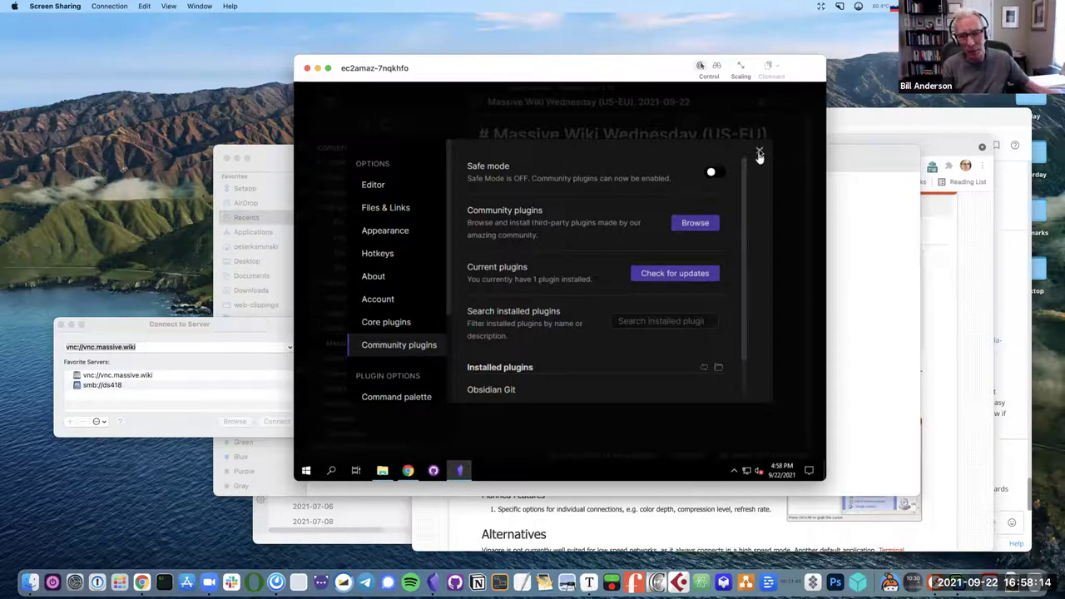
Close Settings to return to the Massive Wiki Wednesday note.
{"action": "left_click", "coordinate": [760, 153]}
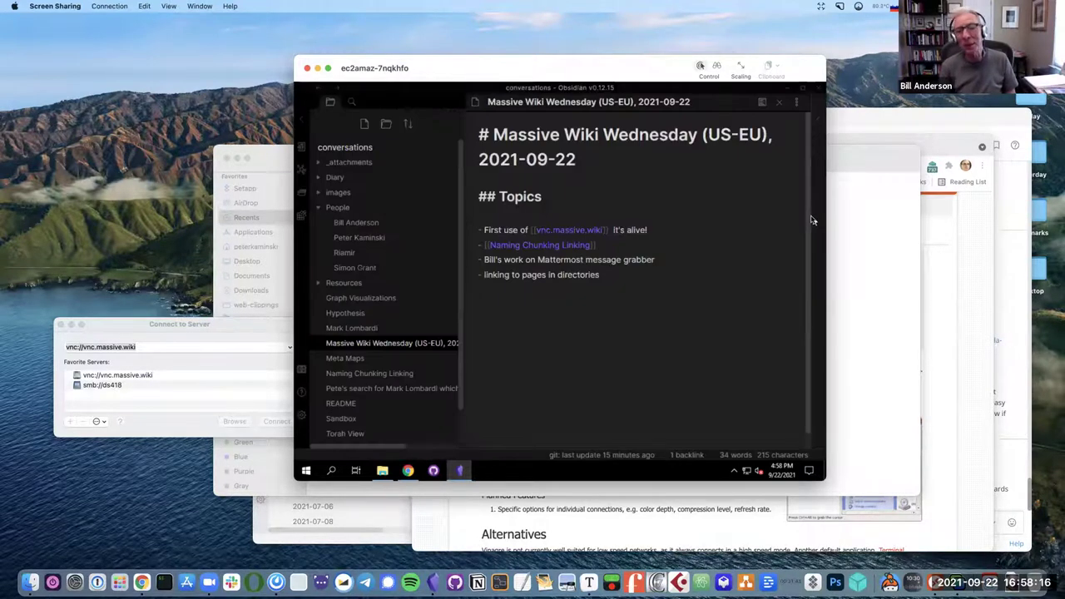
{"action": "left_click", "coordinate": [302, 416]}
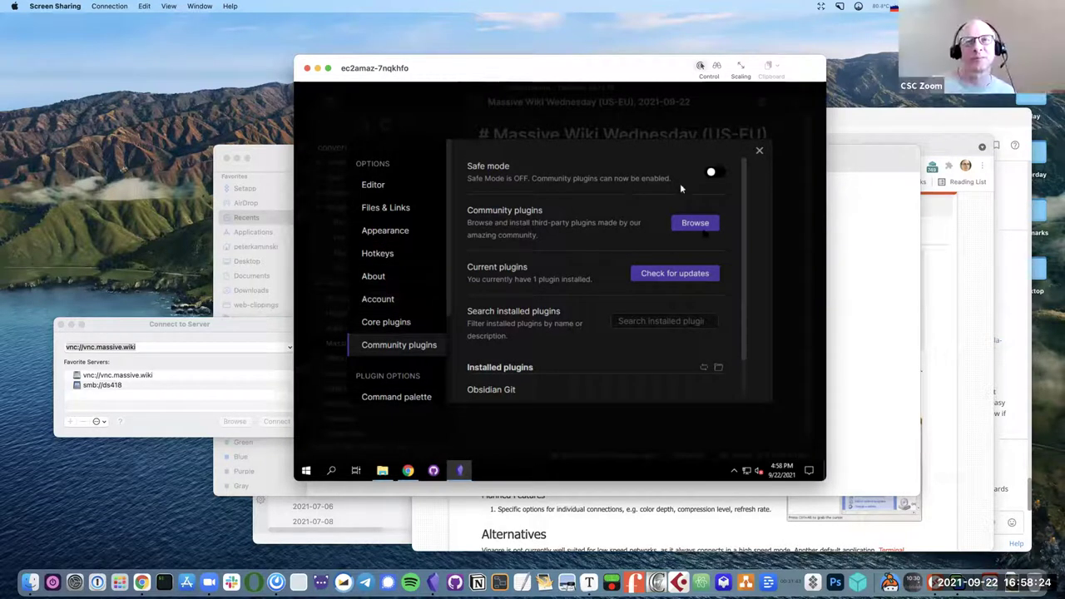
{"action": "left_click", "coordinate": [704, 226]}
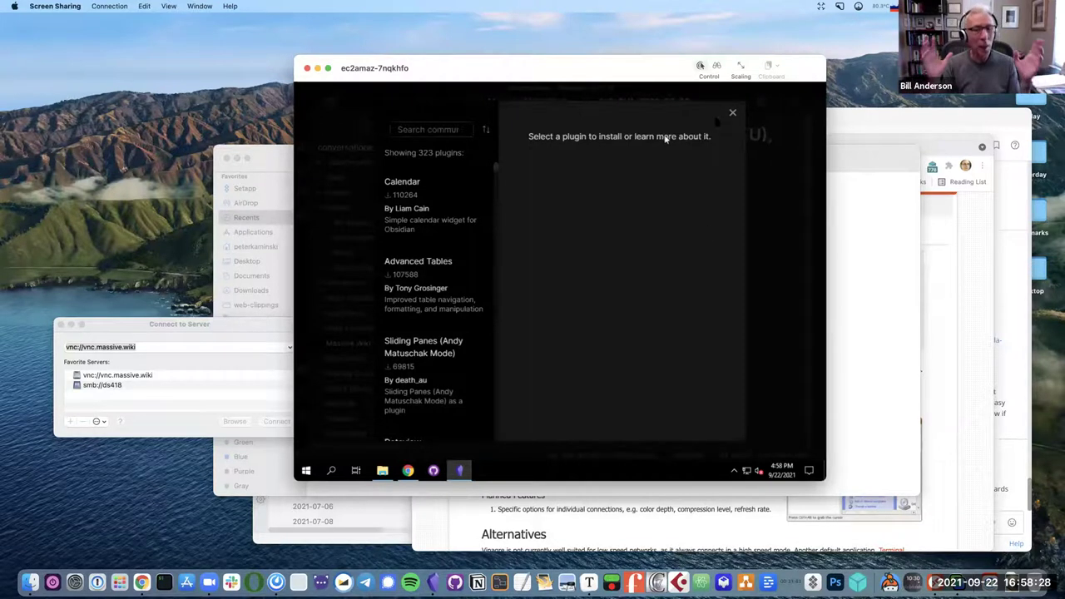
{"action": "left_click", "coordinate": [731, 113]}
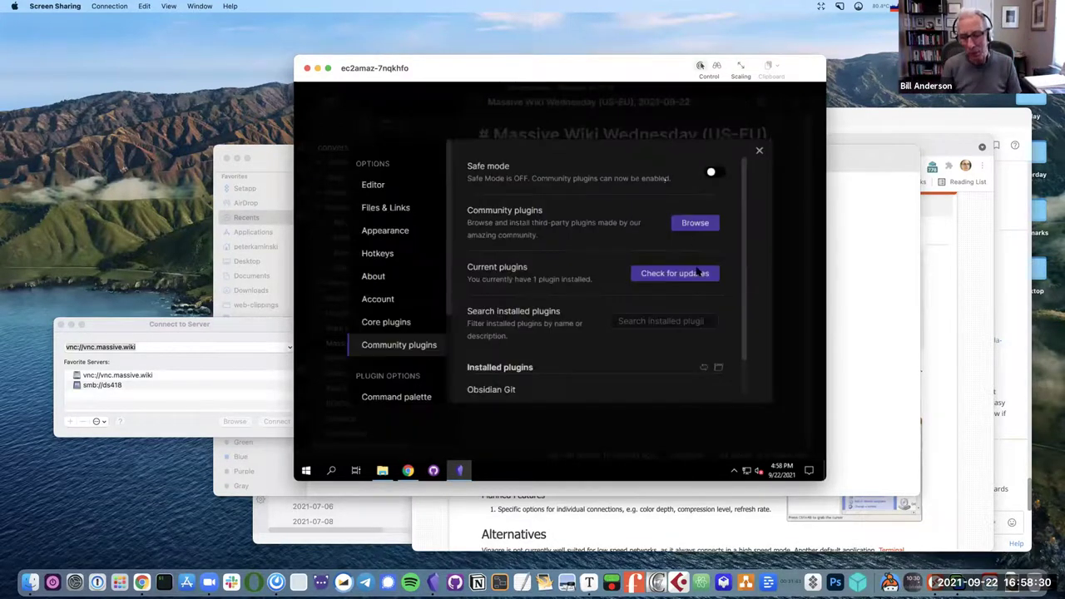
{"action": "left_click", "coordinate": [680, 226]}
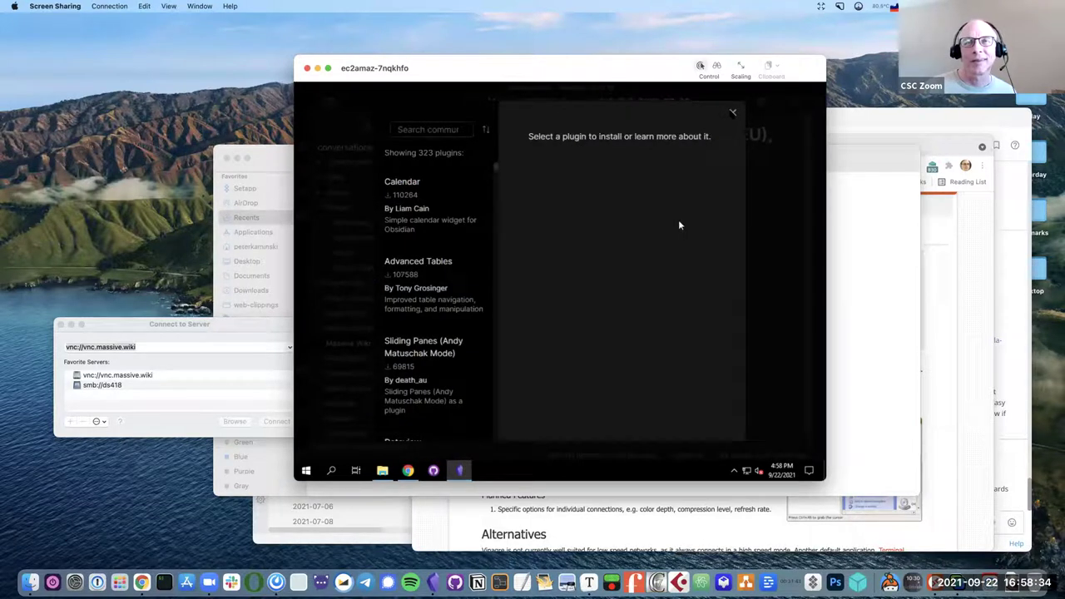
{"action": "key", "text": "Escape"}
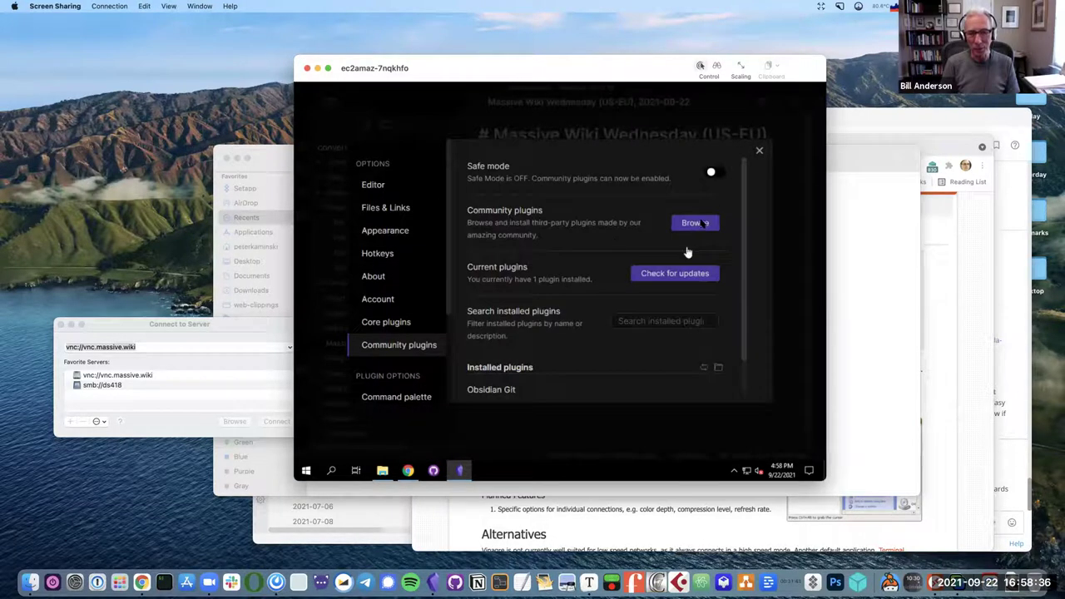
{"action": "left_click", "coordinate": [697, 224]}
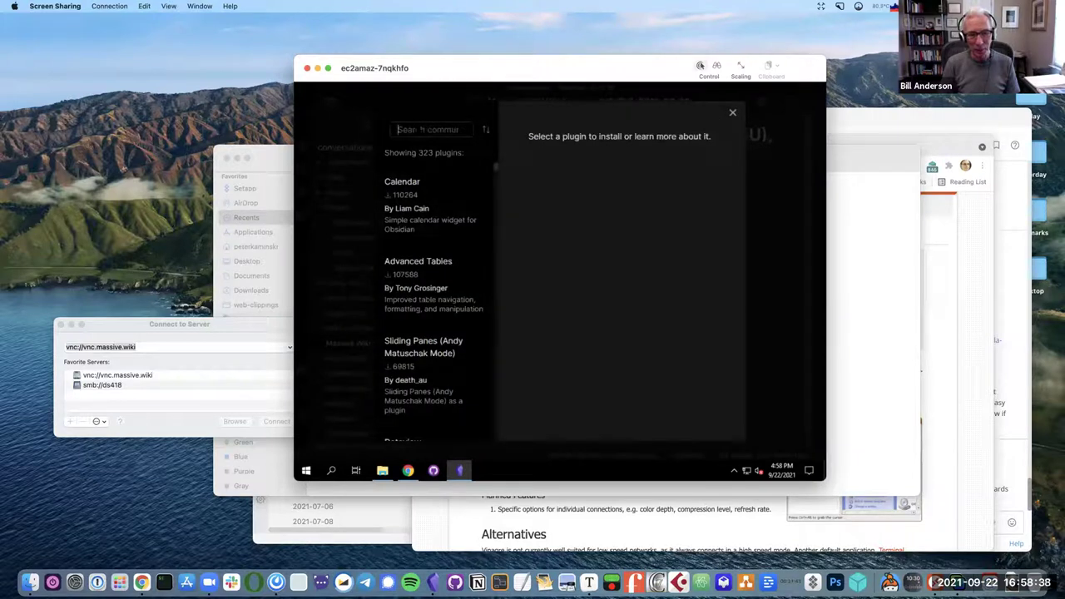
Search 'linter', install the Linter plugin, then close the catalogue and Settings.
{"action": "type", "text": "linter"}
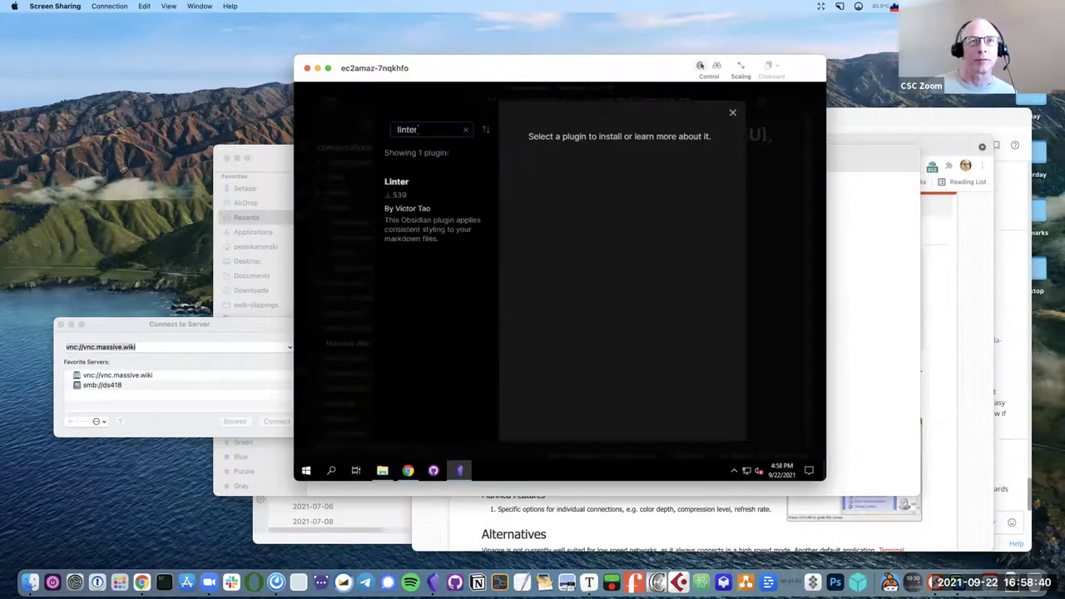
{"action": "left_click", "coordinate": [406, 210]}
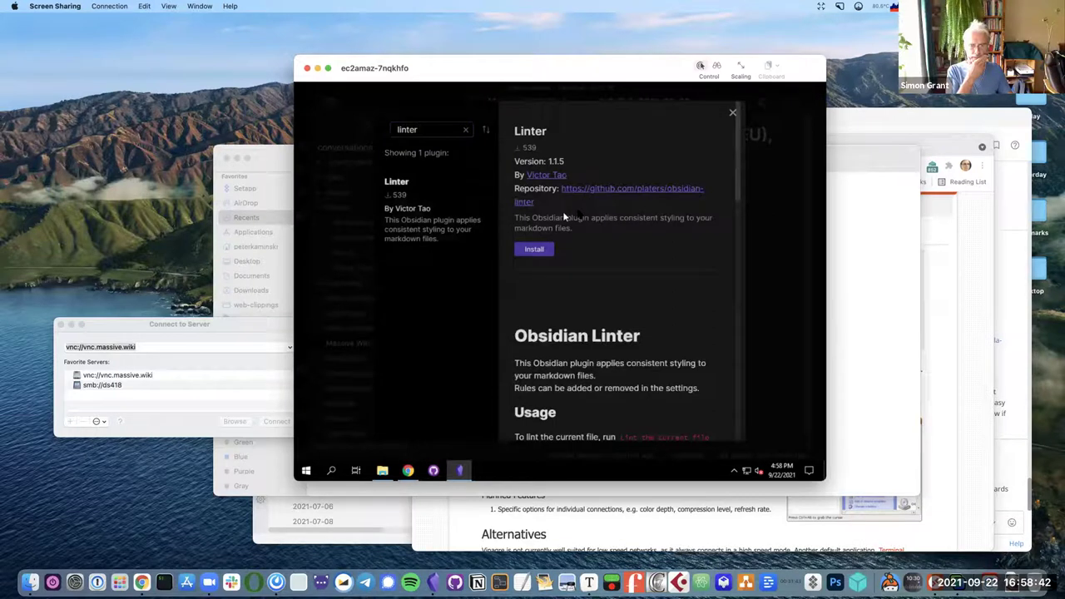
{"action": "left_click", "coordinate": [537, 250]}
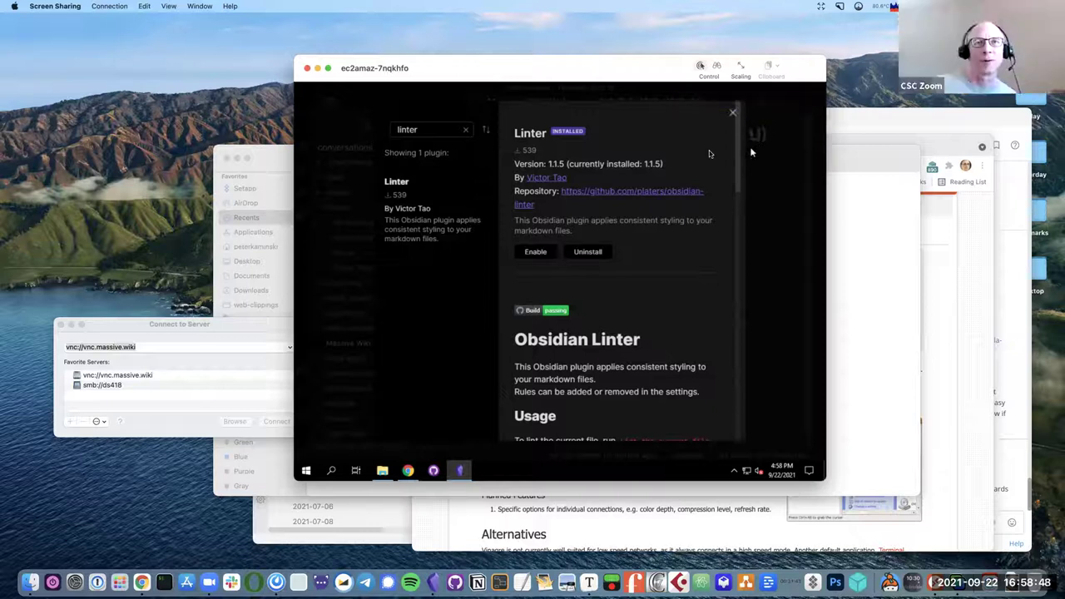
{"action": "left_click", "coordinate": [732, 112]}
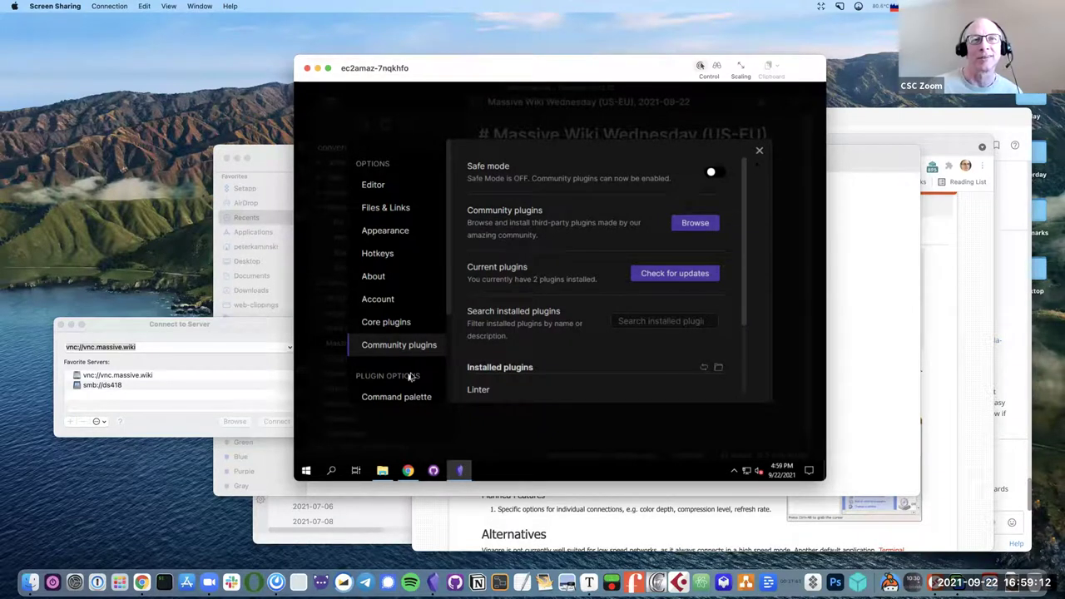
{"action": "left_click", "coordinate": [760, 154]}
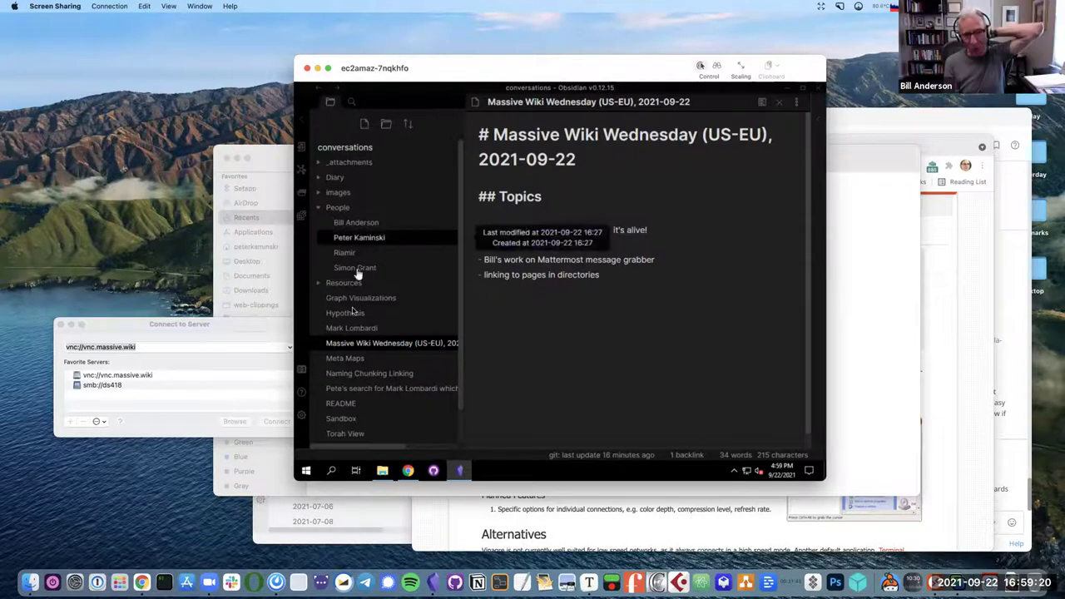
Check community plugins for updates and enable the Linter plugin.
{"action": "left_click", "coordinate": [301, 416]}
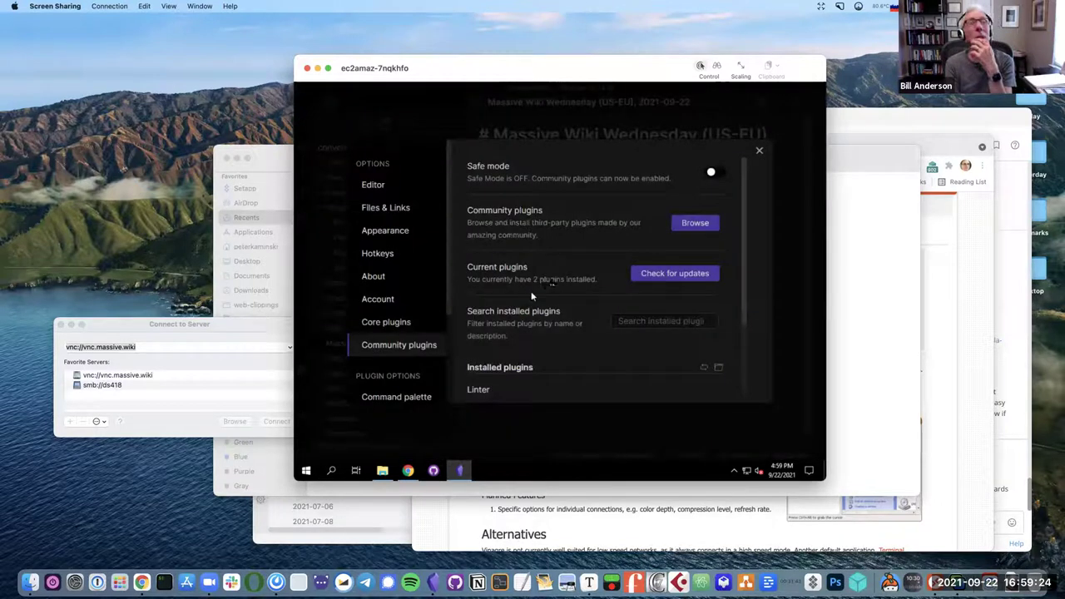
{"action": "left_click", "coordinate": [651, 275]}
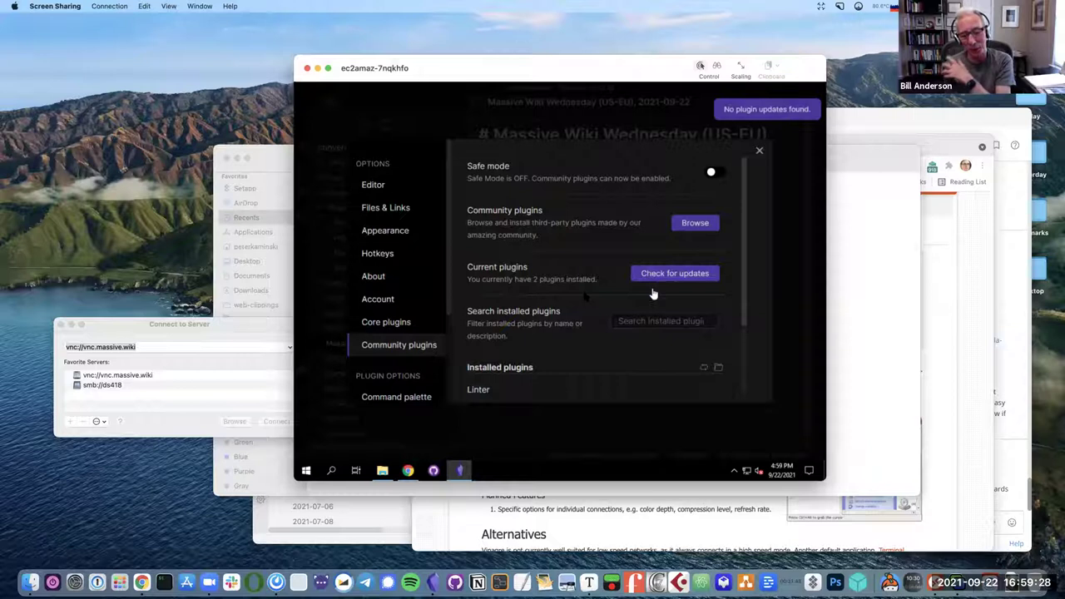
{"action": "scroll", "coordinate": [508, 316], "scroll_direction": "down", "scroll_amount": 2}
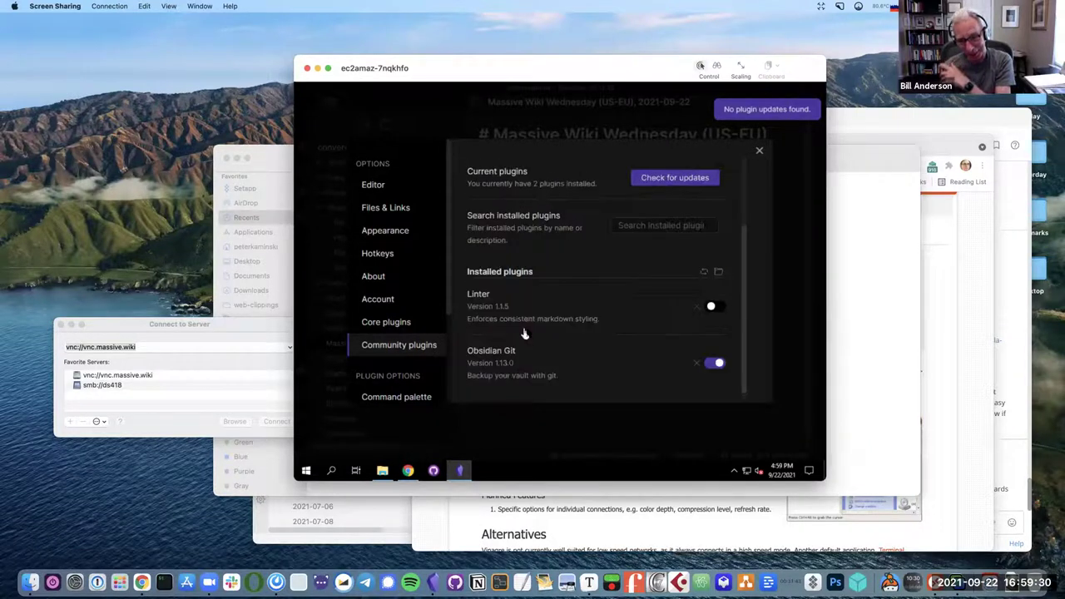
{"action": "left_click", "coordinate": [716, 307]}
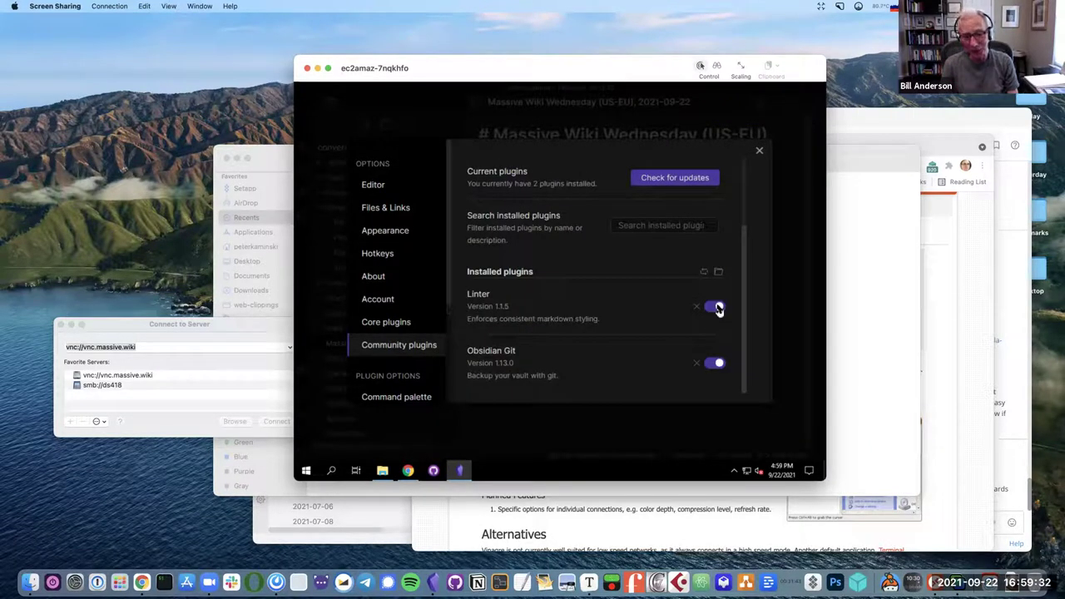
{"action": "left_click", "coordinate": [759, 151]}
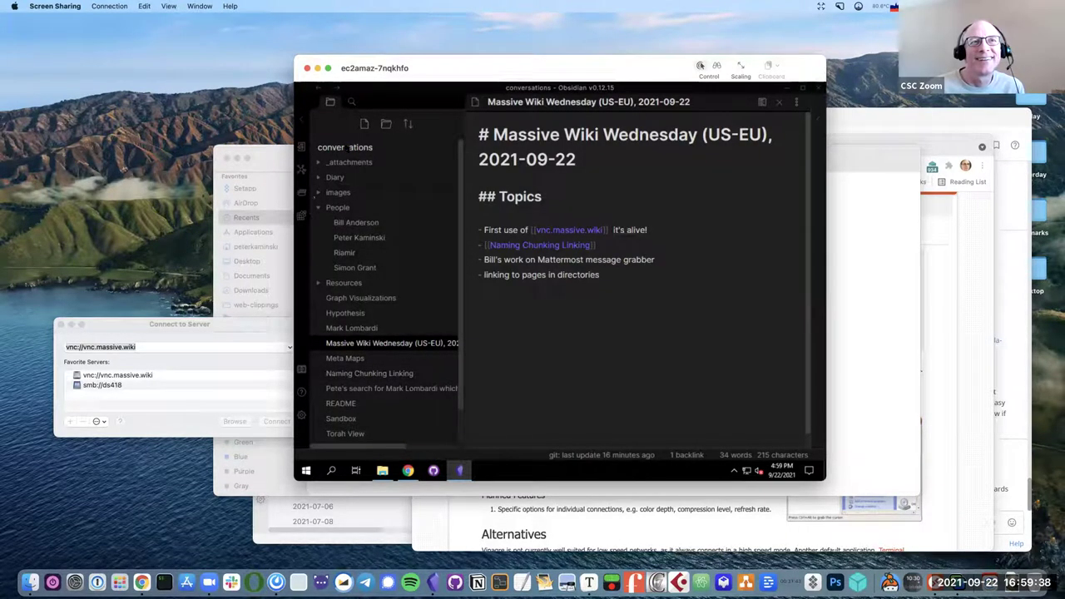
Filter the Hotkeys list by 'lint' to review Linter's commands, then close Settings.
{"action": "left_click", "coordinate": [818, 127]}
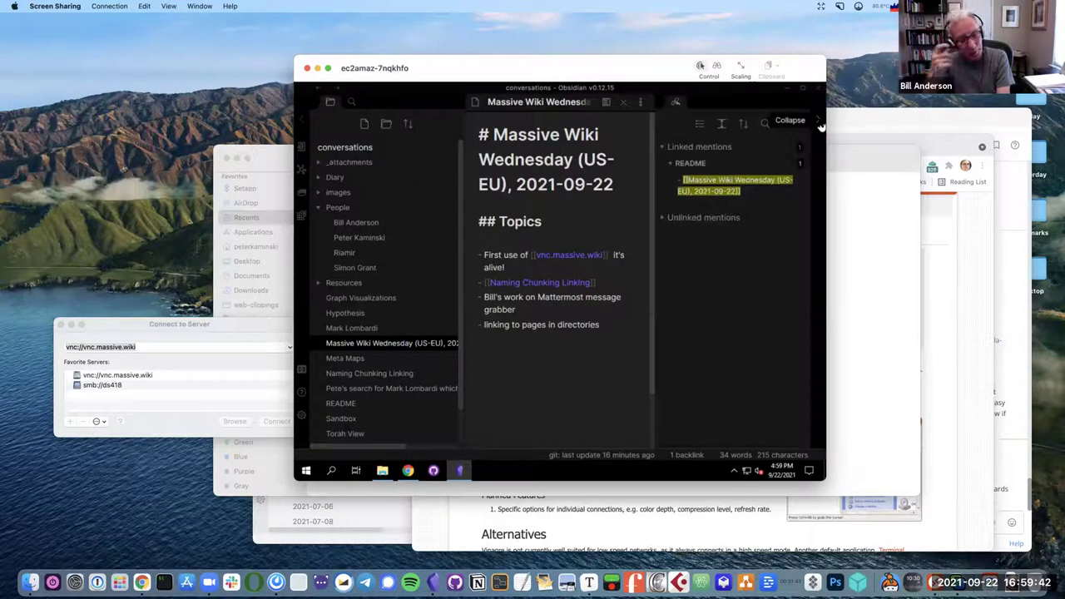
{"action": "left_click", "coordinate": [820, 125]}
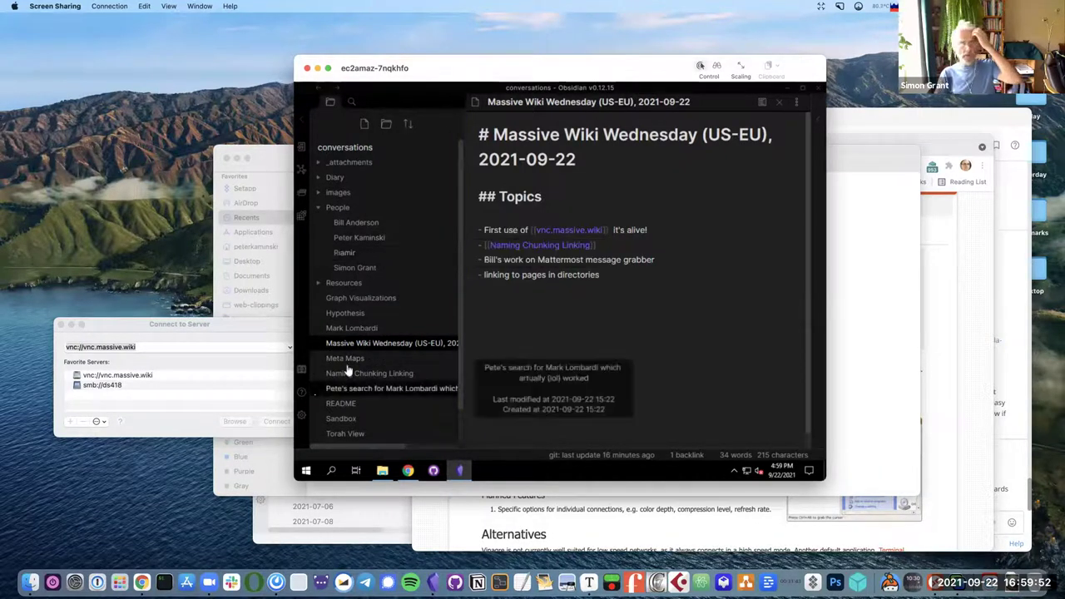
{"action": "left_click", "coordinate": [308, 412]}
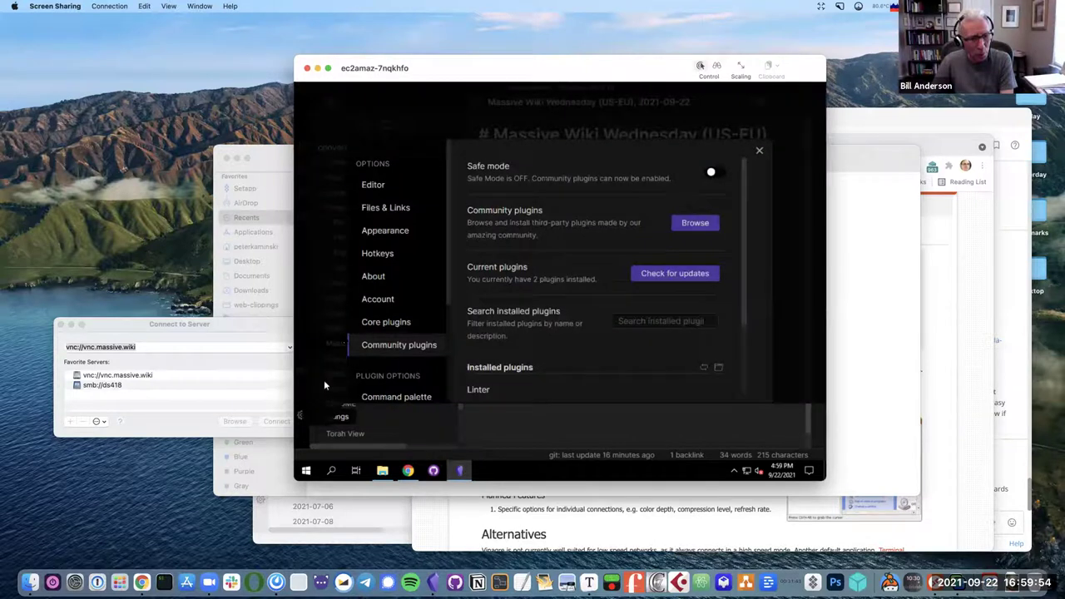
{"action": "left_click", "coordinate": [516, 173]}
{"action": "type", "text": "lint"}
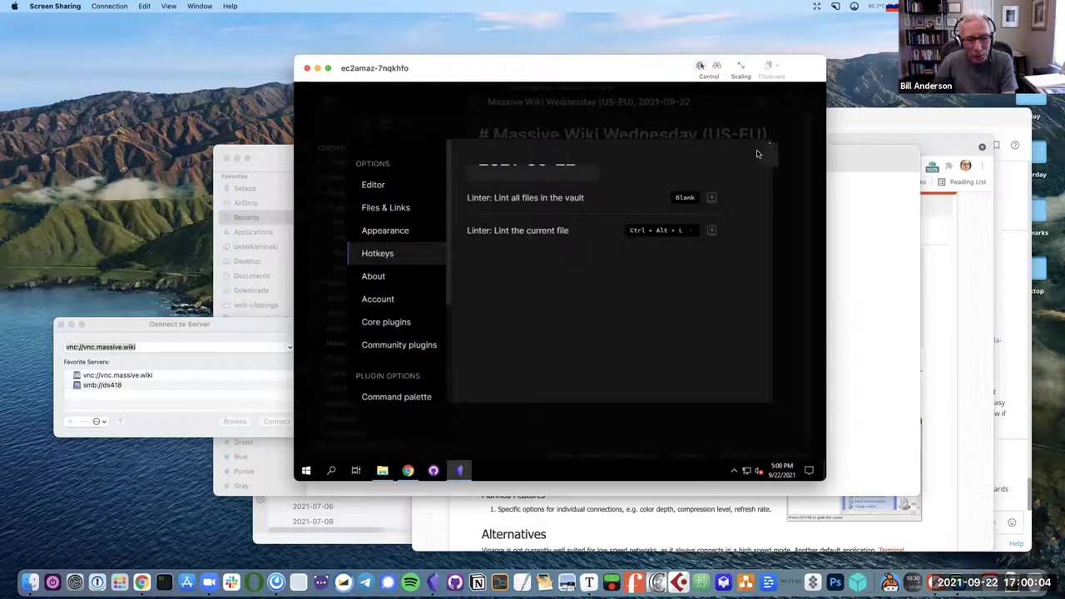
{"action": "left_click", "coordinate": [761, 153]}
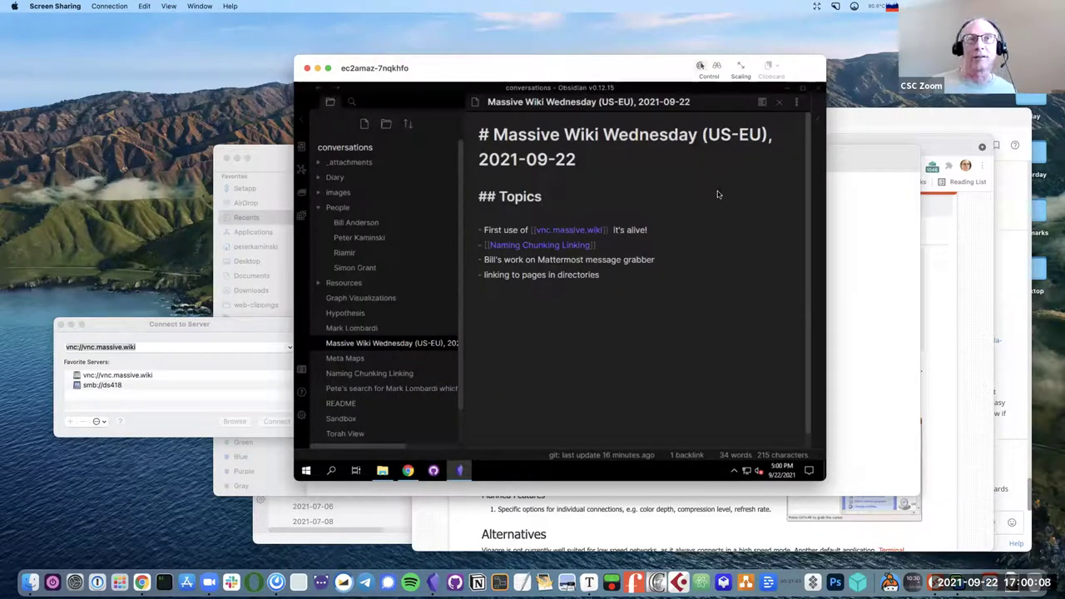
Move the local vault window aside, return to the remote desktop, and open README.
{"action": "left_click", "coordinate": [699, 228]}
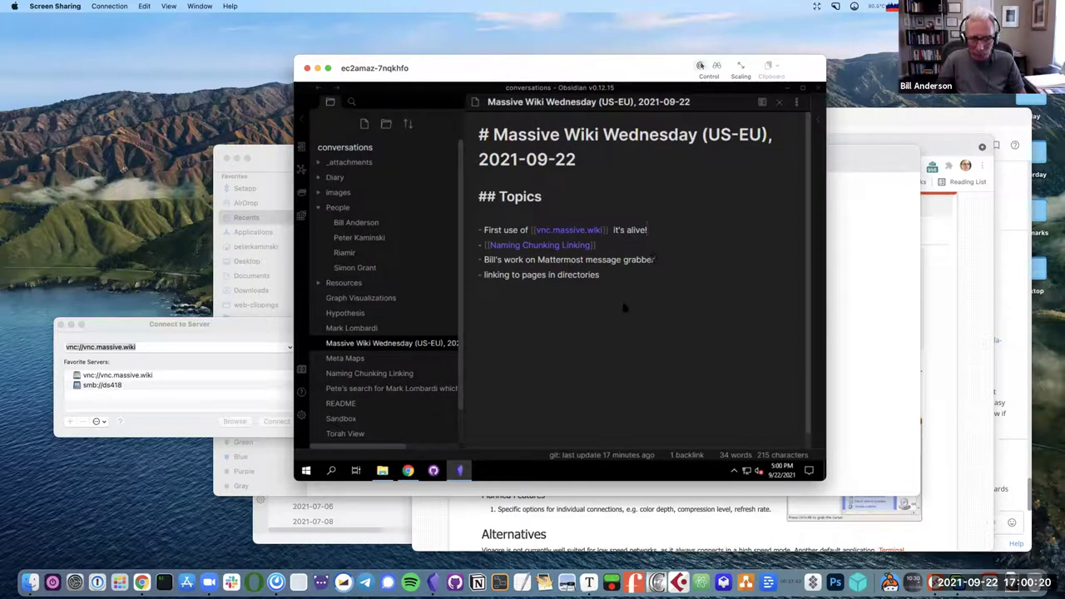
{"action": "left_click", "coordinate": [433, 582]}
{"action": "left_click_drag", "start_coordinate": [519, 176], "coordinate": [692, 97]}
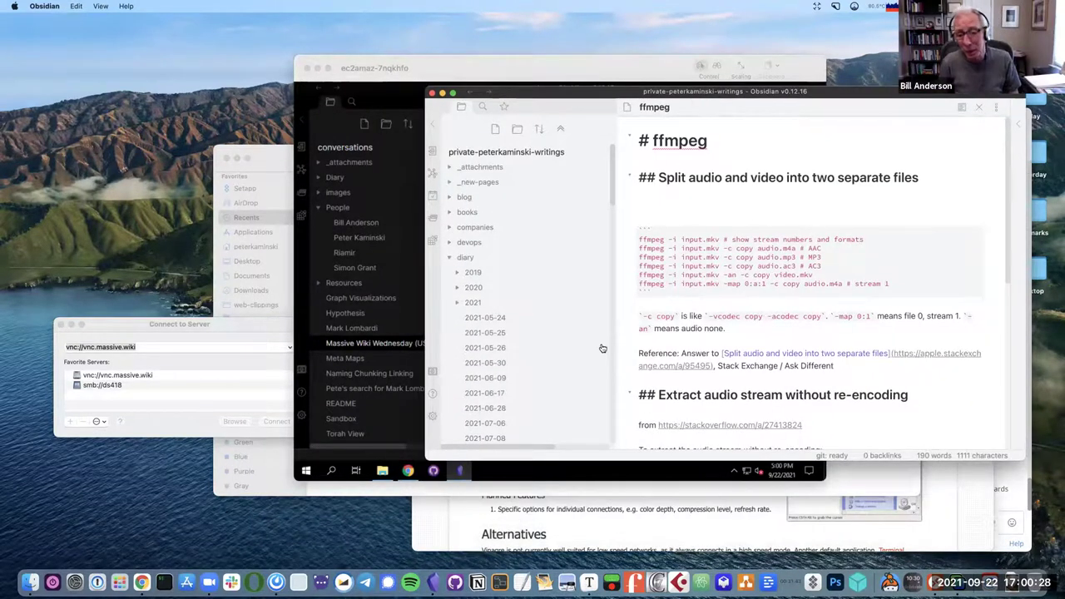
{"action": "left_click", "coordinate": [431, 76]}
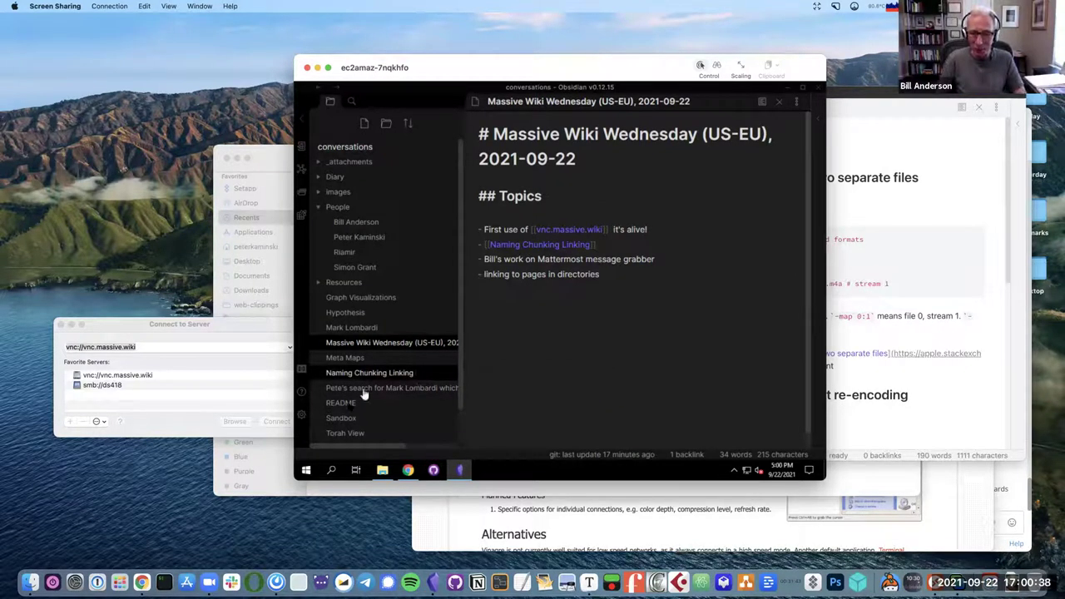
{"action": "left_click", "coordinate": [341, 403]}
{"action": "scroll", "coordinate": [696, 311], "scroll_direction": "down", "scroll_amount": 5}
{"action": "scroll", "coordinate": [696, 311], "scroll_direction": "up", "scroll_amount": 5}
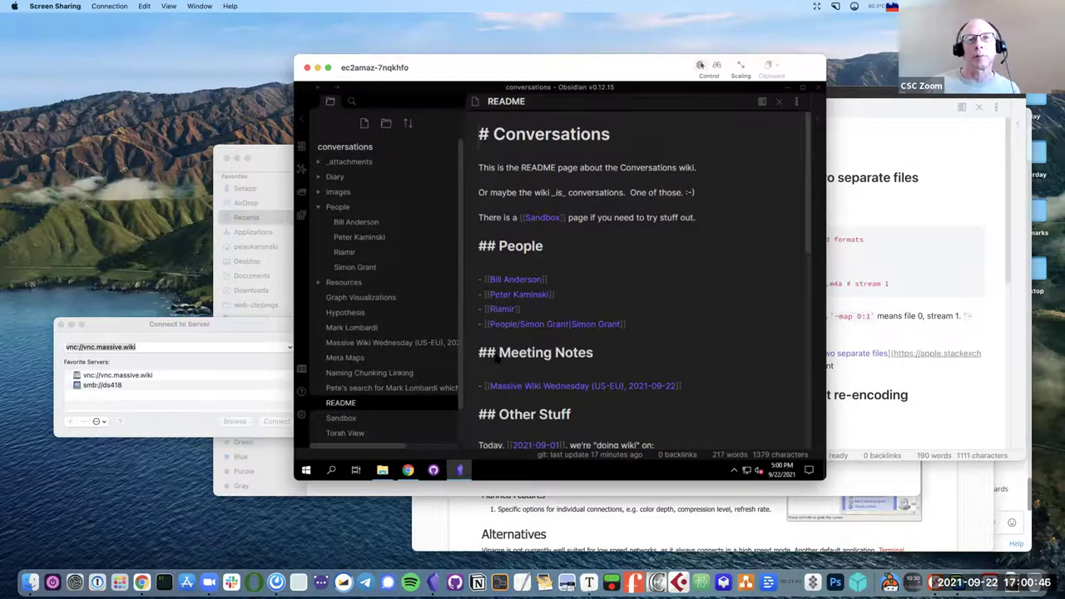
Add a '## Concepts' heading with a Naming Chunking Linking link above Meeting Notes, then follow it.
{"action": "key", "text": "Return"}
{"action": "key", "text": "Return"}
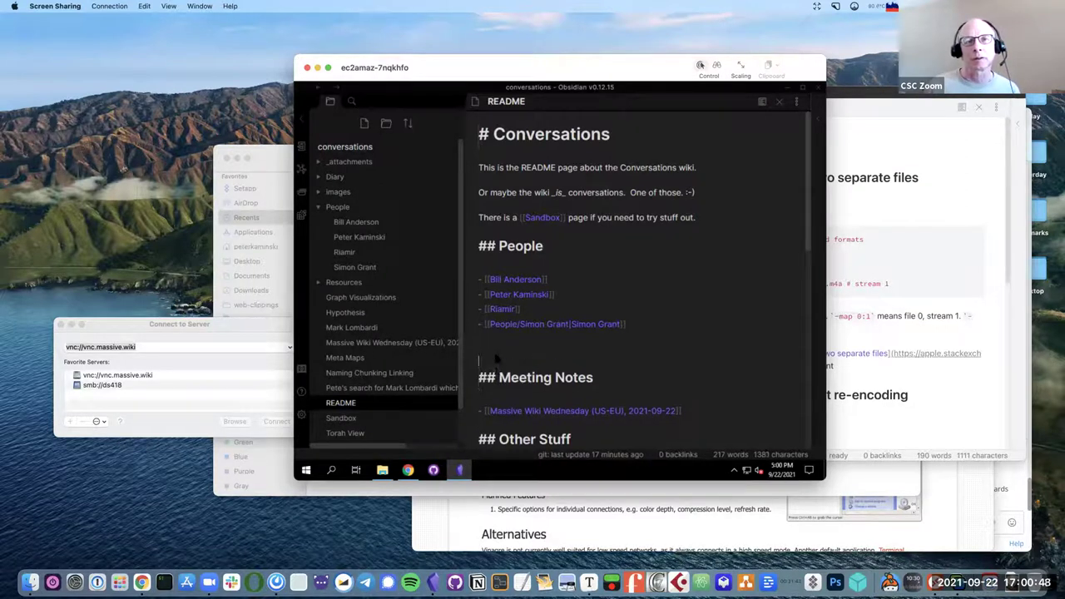
{"action": "type", "text": "## Concepts"}
{"action": "key", "text": "Return"}
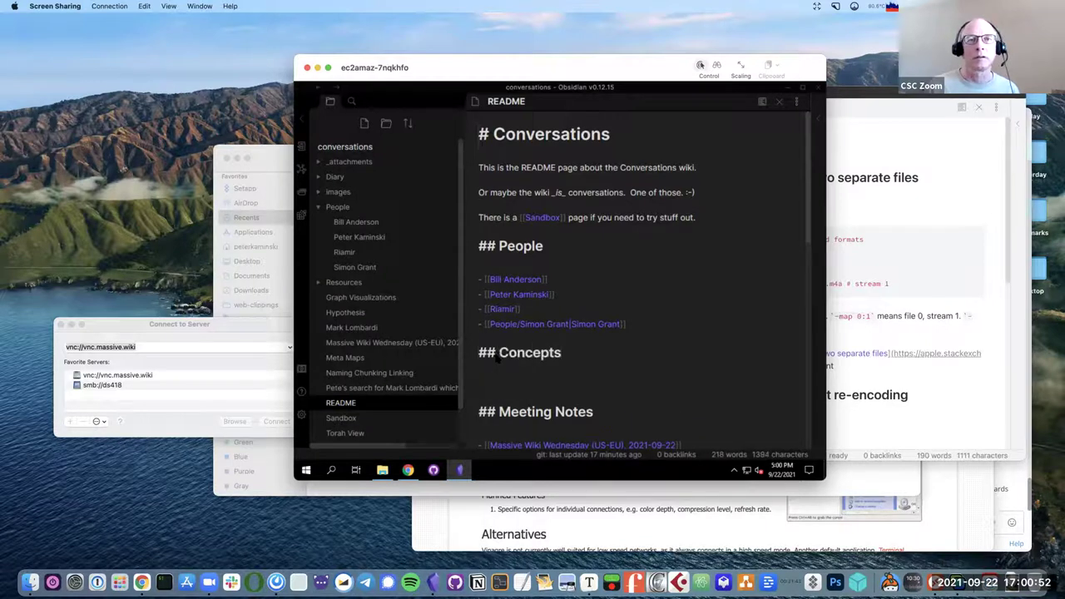
{"action": "type", "text": "- [["}
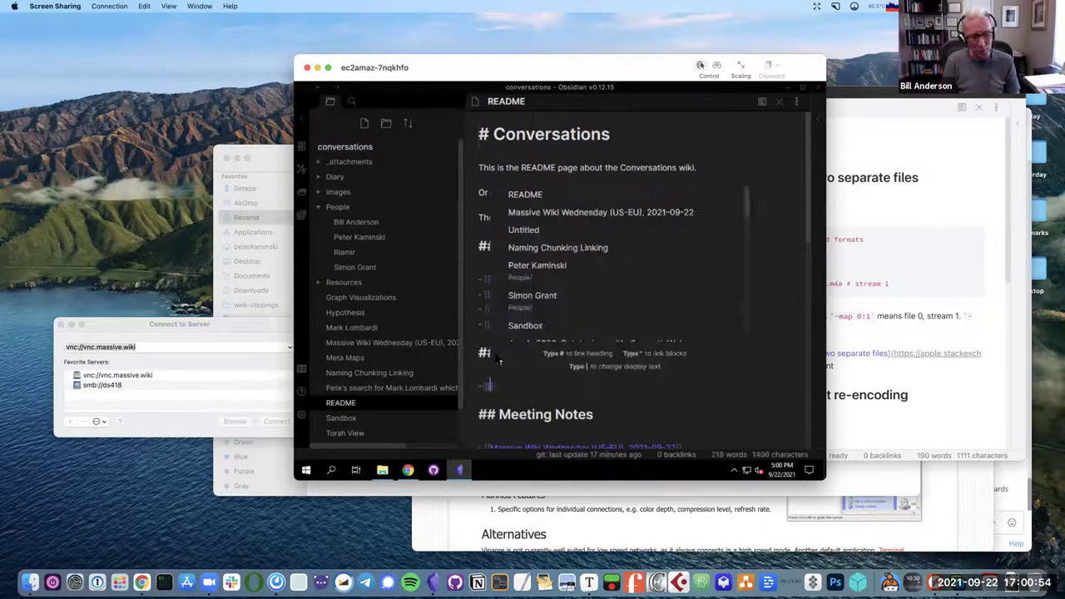
{"action": "left_click", "coordinate": [559, 247]}
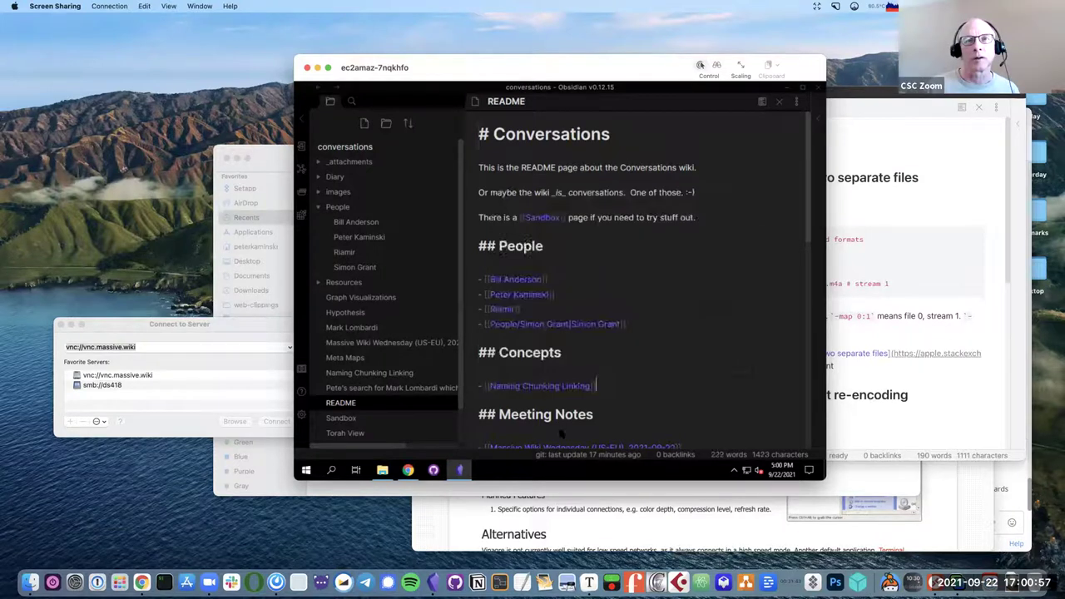
{"action": "left_click", "coordinate": [556, 387]}
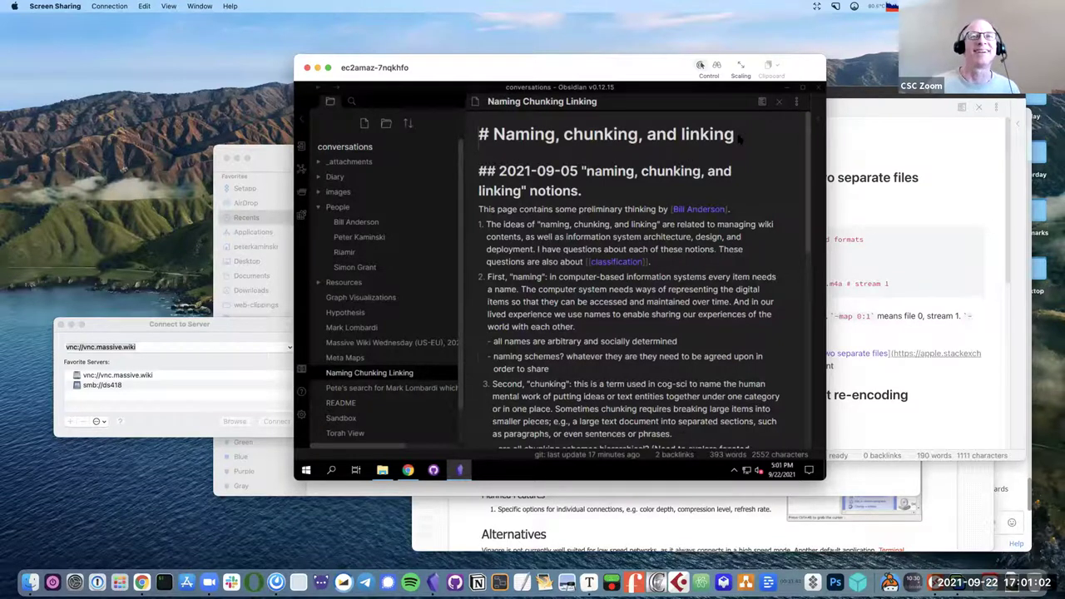
Write a new line below the title describing what someone likes to call things, ending with [[Chunking, Naming, Linking]].
{"action": "key", "text": "Return"}
{"action": "key", "text": "Return"}
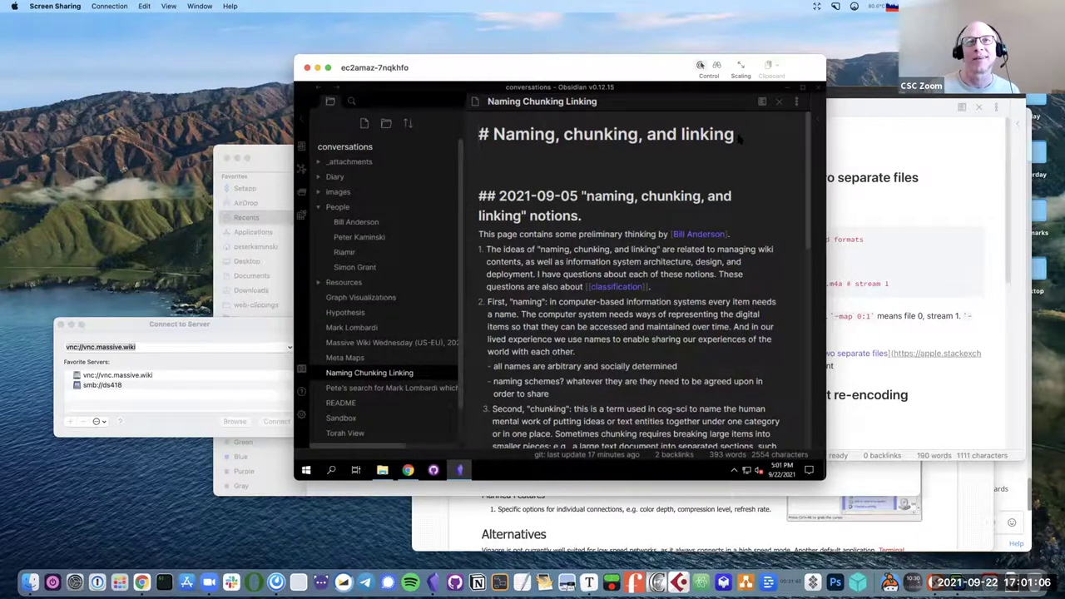
{"action": "type", "text": "P"}
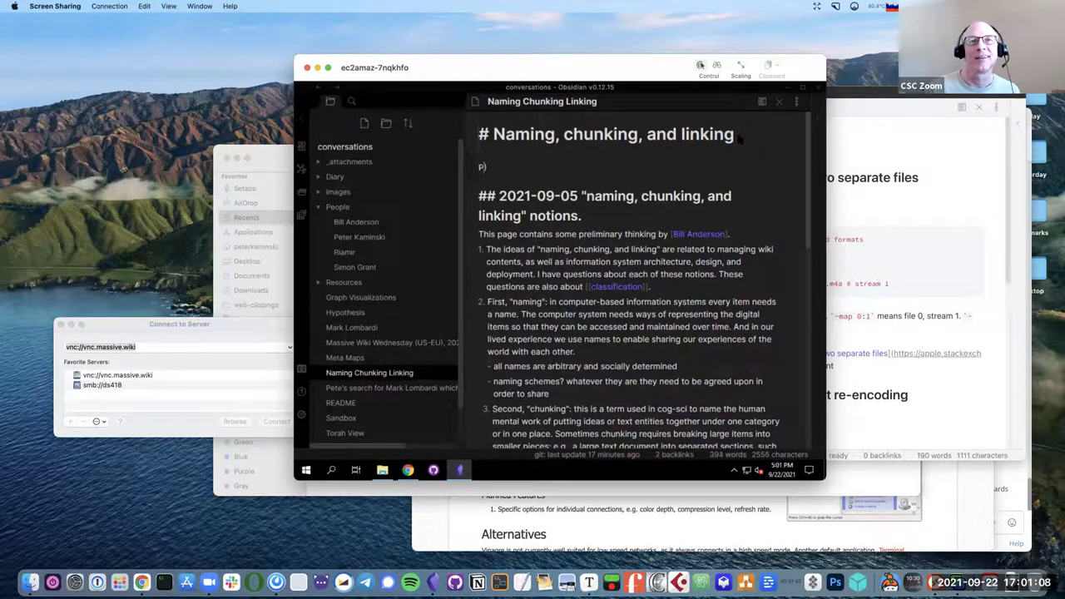
{"action": "type", "text": "ete likes to tal"}
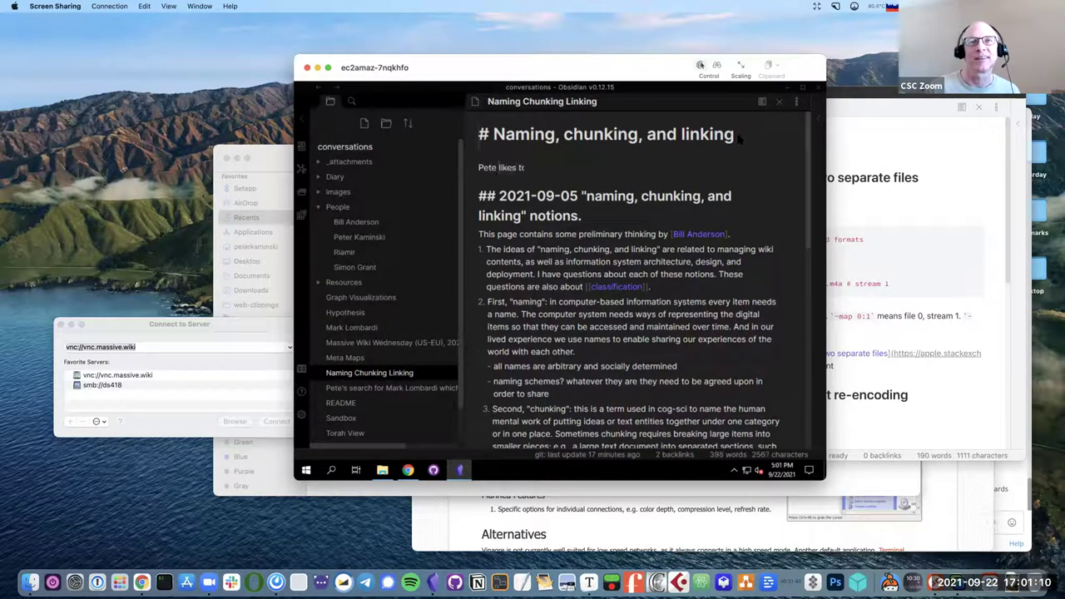
{"action": "key", "text": "BackSpace"}
{"action": "key", "text": "BackSpace"}
{"action": "key", "text": "BackSpace"}
{"action": "type", "text": "call"}
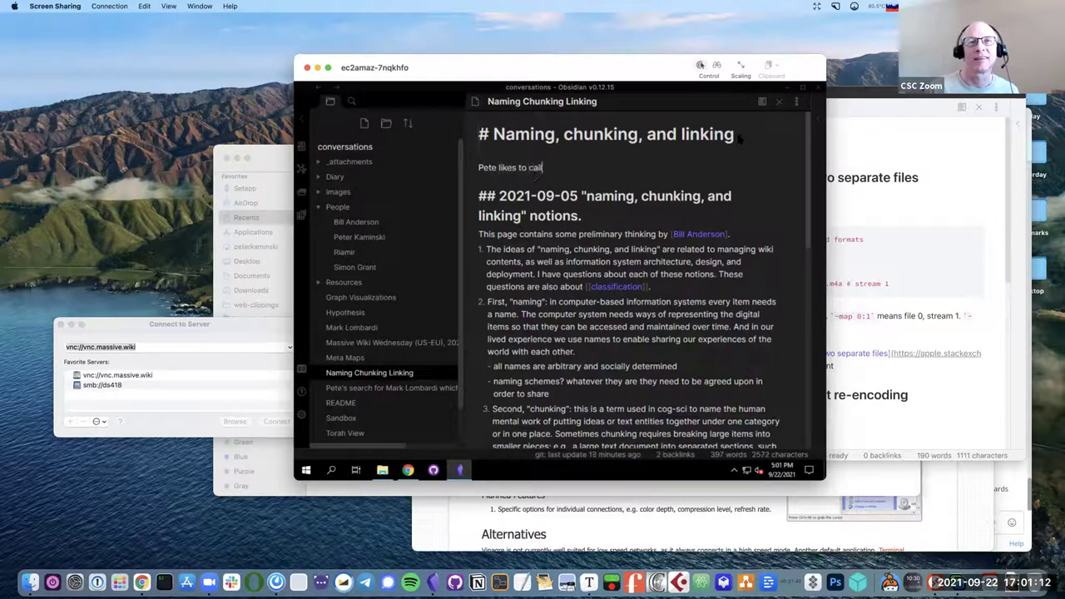
{"action": "type", "text": " thin"}
{"action": "key", "text": "BackSpace"}
{"action": "type", "text": "s "}
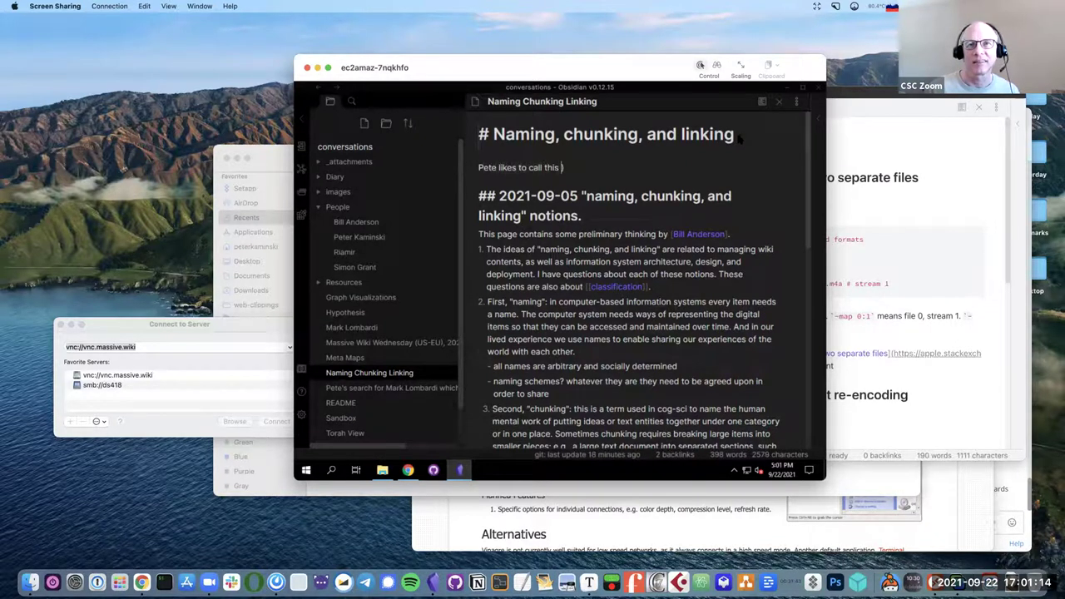
{"action": "type", "text": "[["}
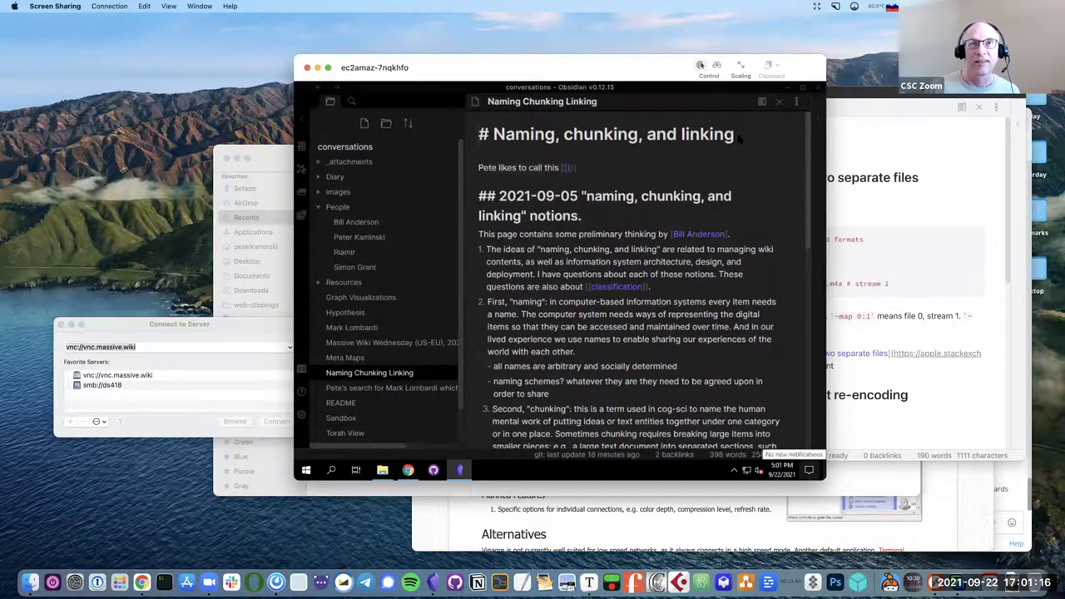
{"action": "type", "text": "Chunk"}
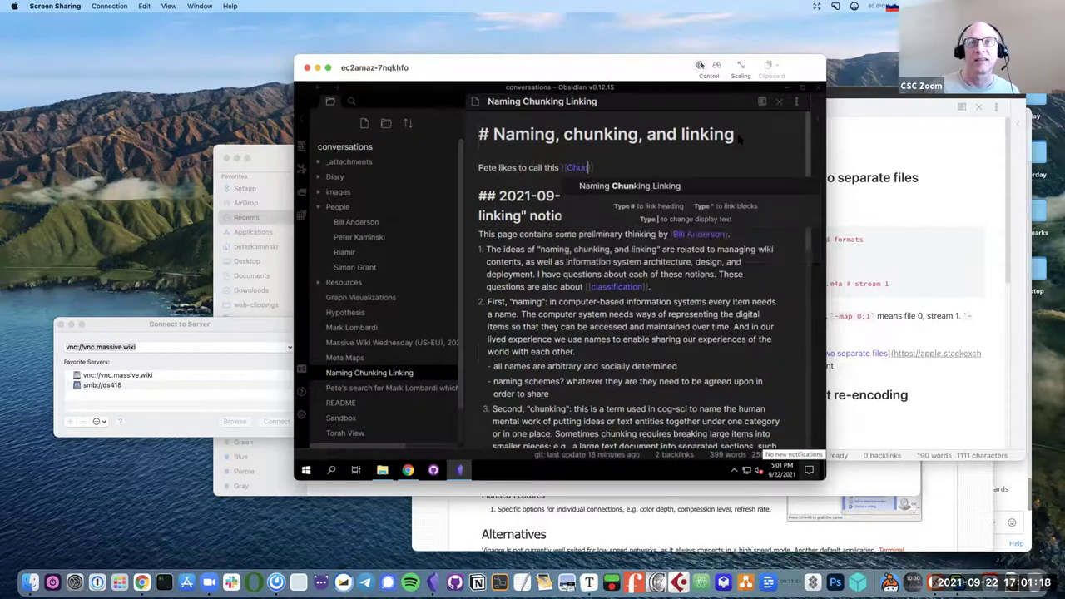
{"action": "type", "text": "ing,"}
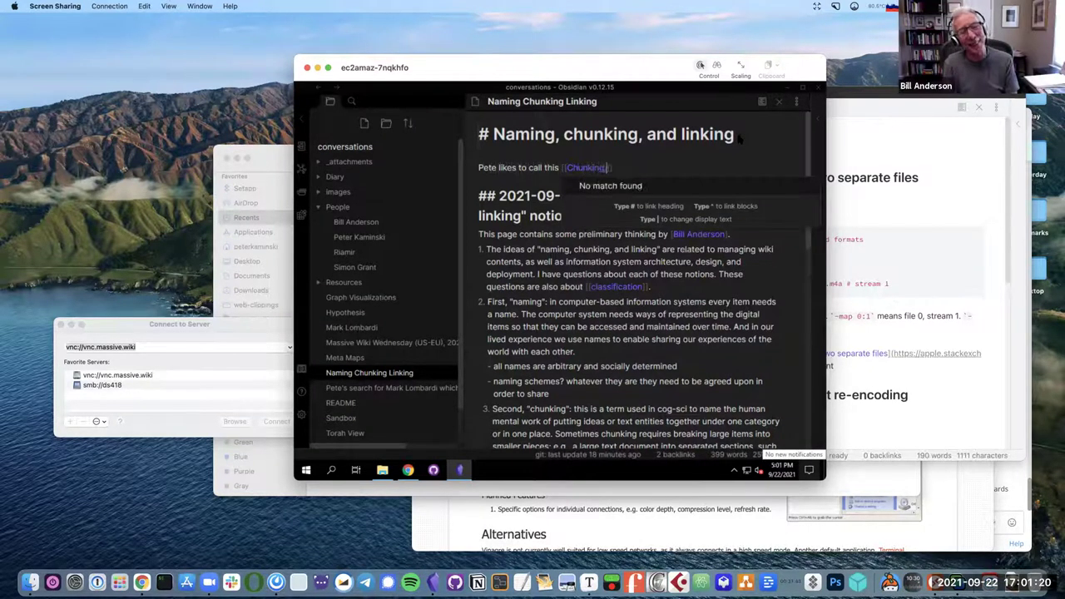
{"action": "type", "text": " Naming, Link"}
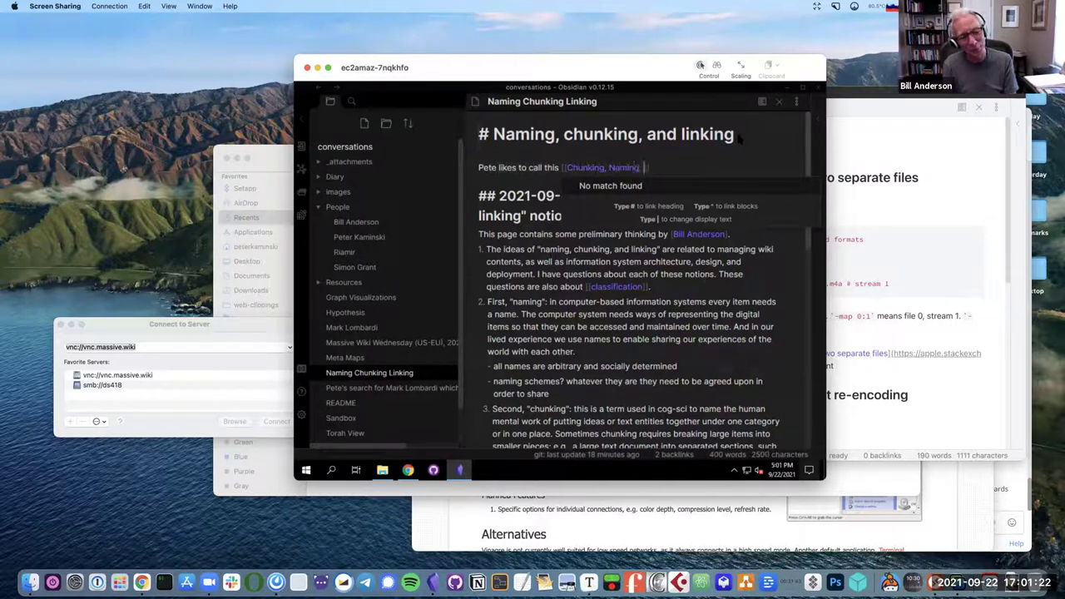
{"action": "type", "text": "ing"}
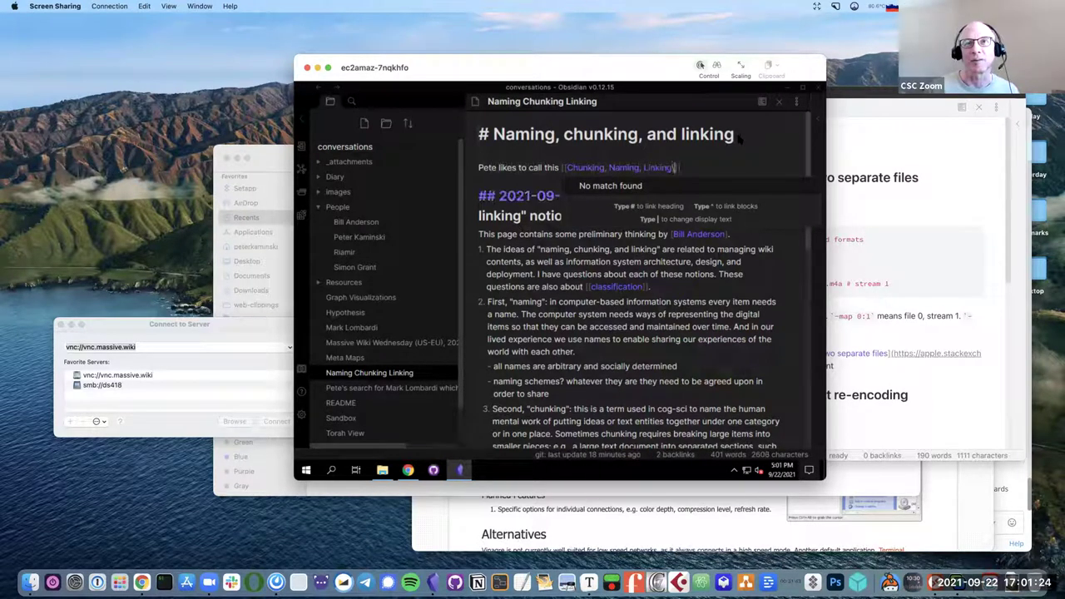
{"action": "type", "text": "\\"}
{"action": "key", "text": "BackSpace"}
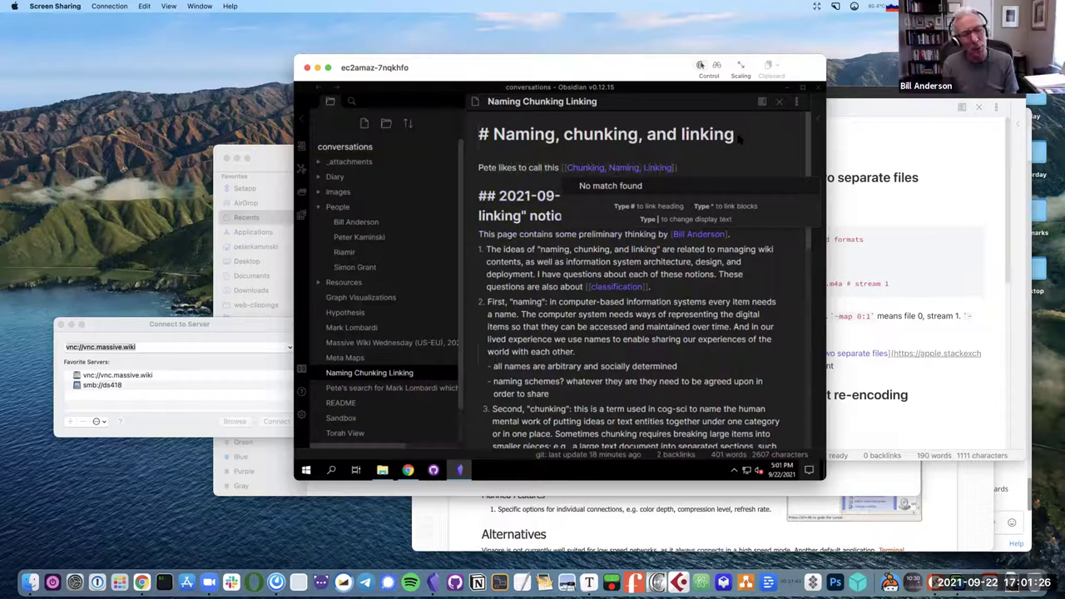
{"action": "type", "text": "]]."}
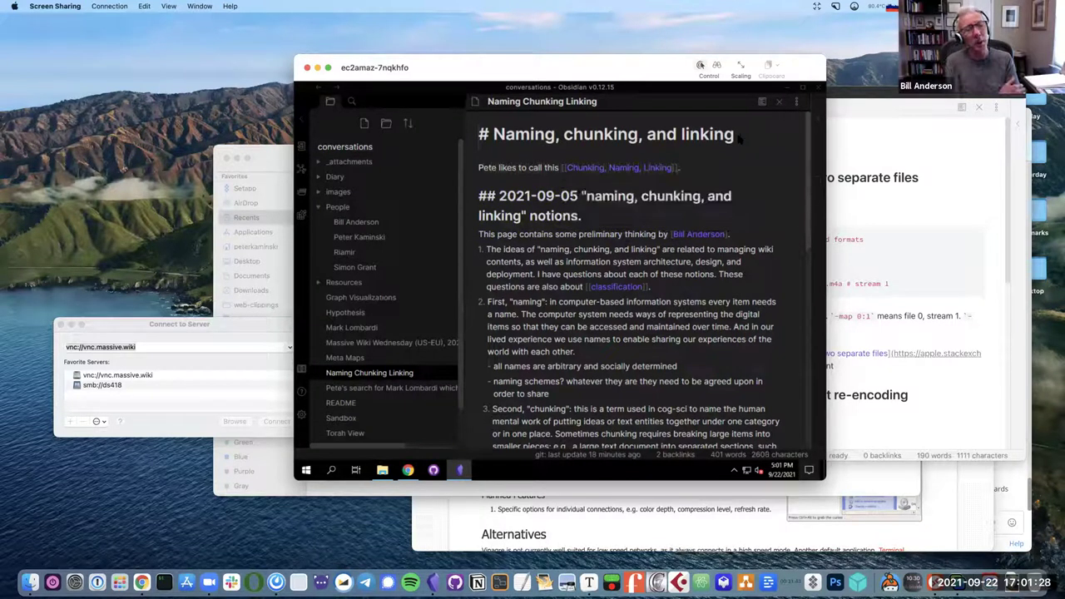